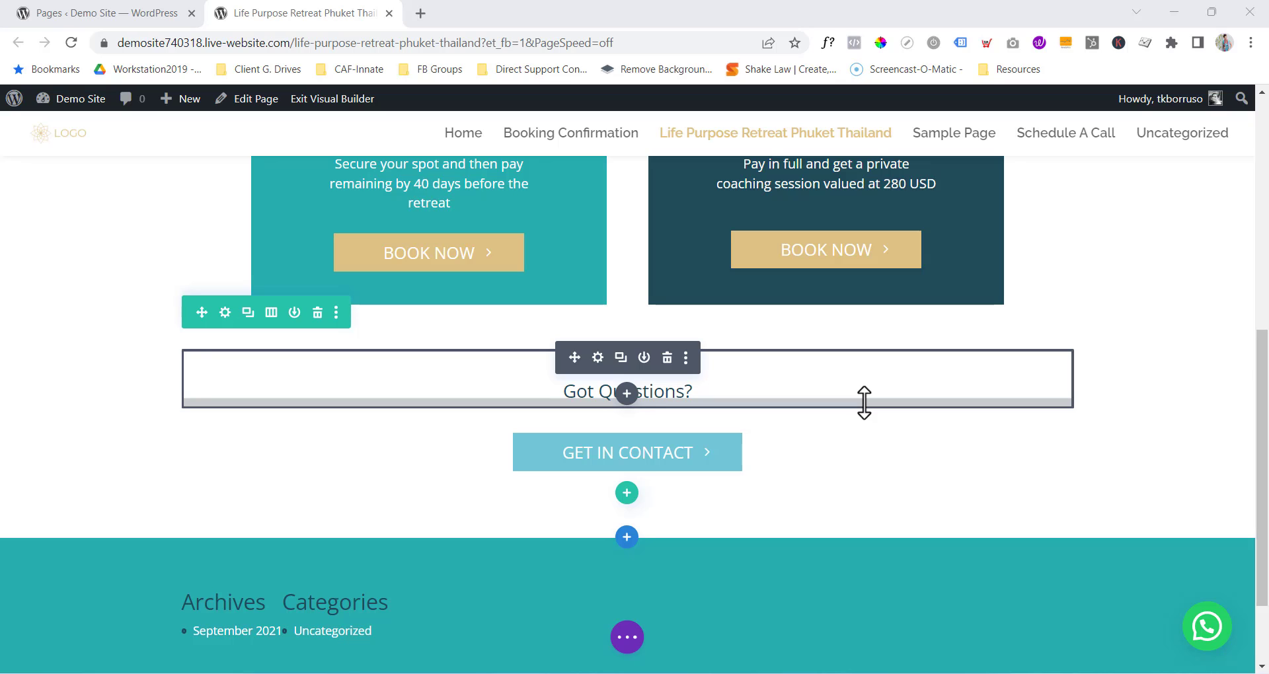
Check the link options of the retreat page's GET IN CONTACT button, then close its settings.
scroll(864, 403, "up", 3)
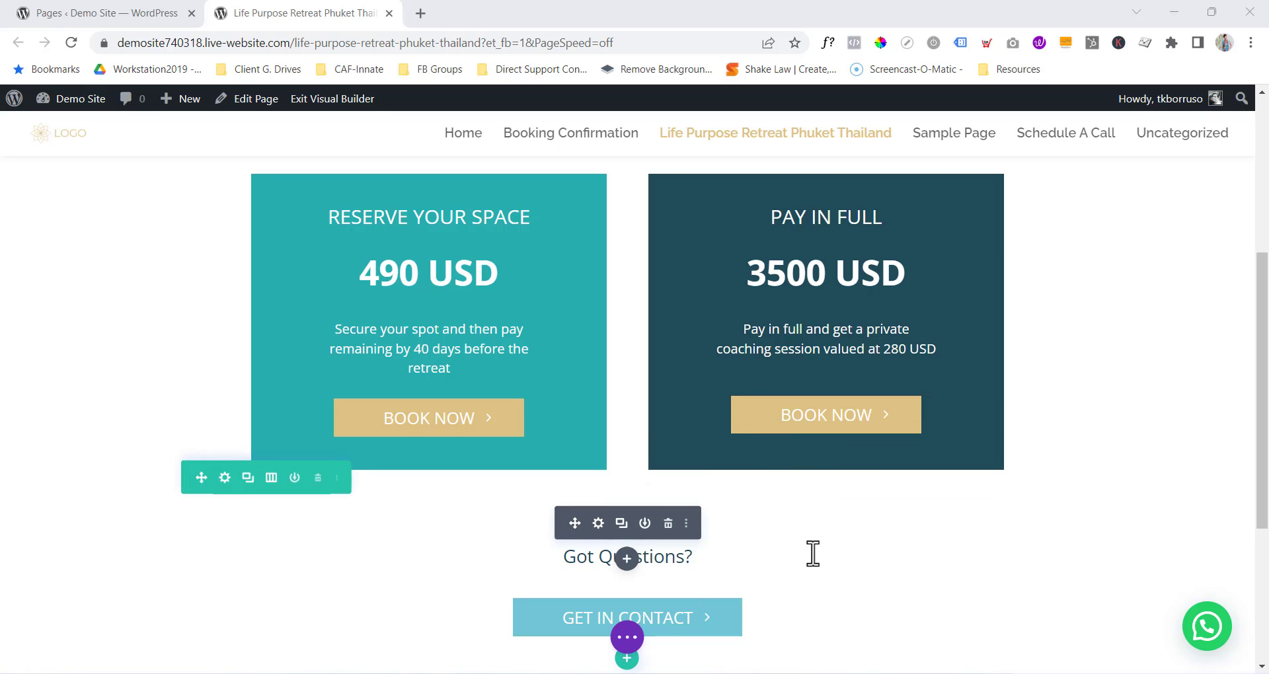
scroll(829, 574, "down", 1)
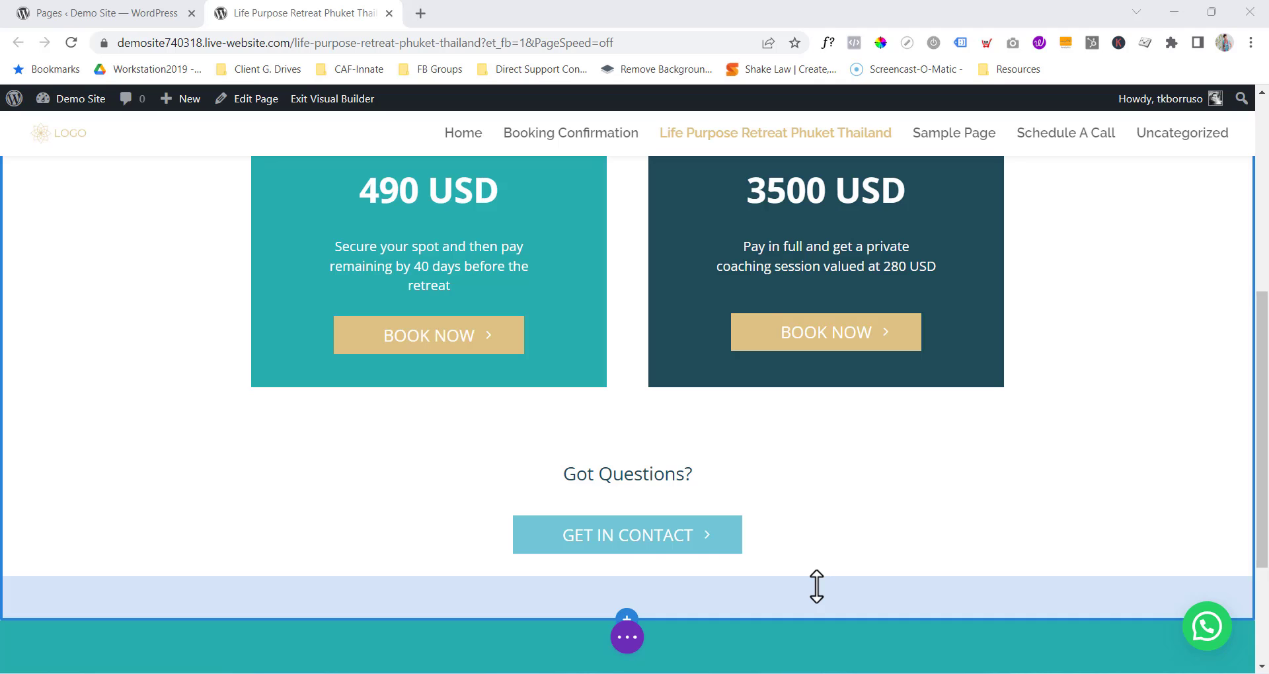
scroll(821, 430, "down", 1)
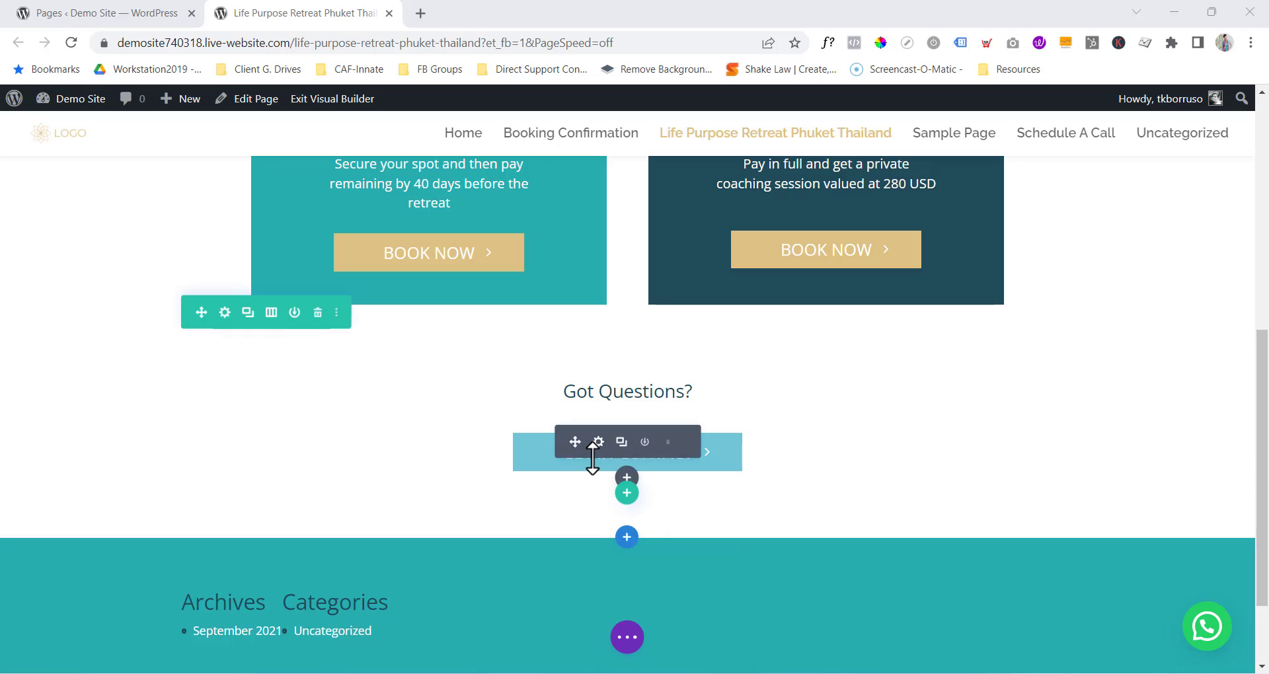
left_click(598, 443)
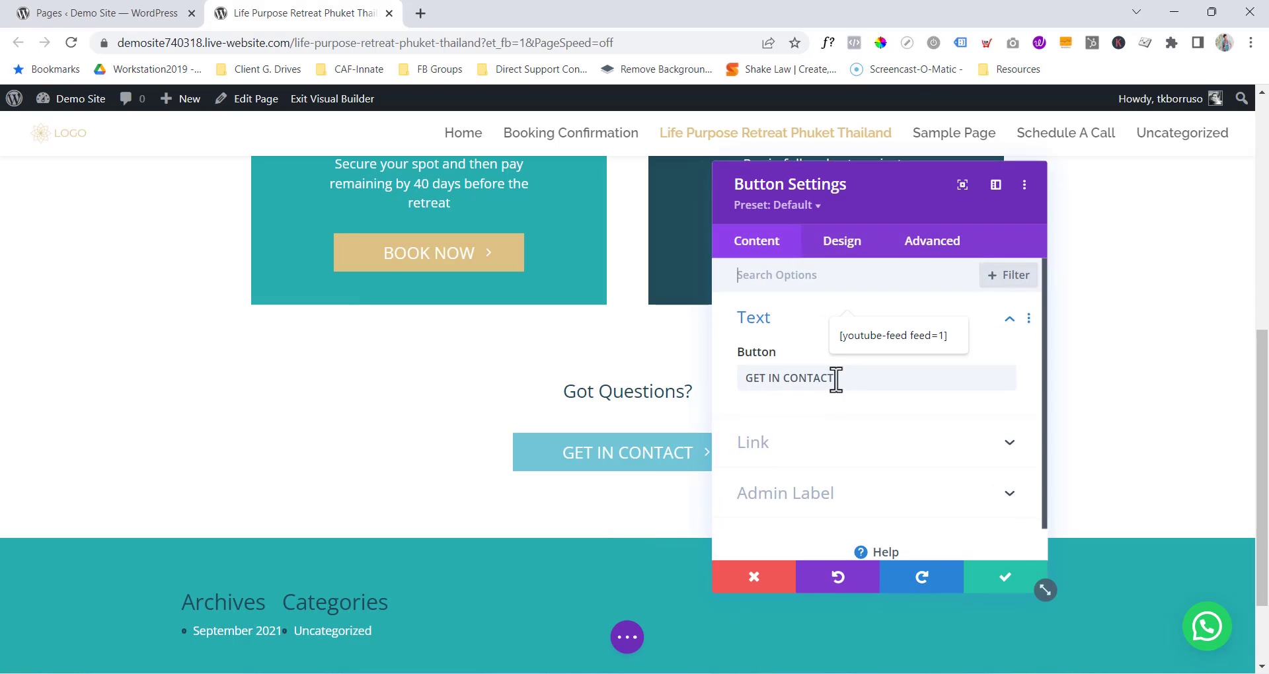
left_click(797, 446)
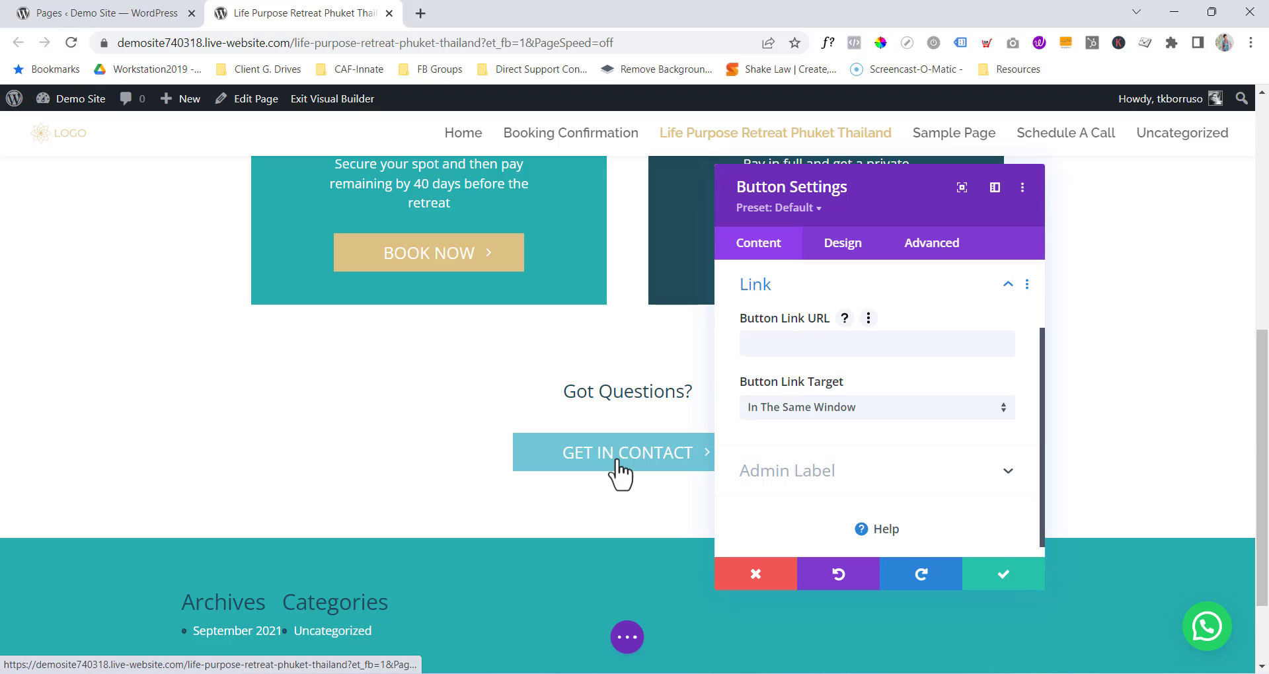
left_click(968, 576)
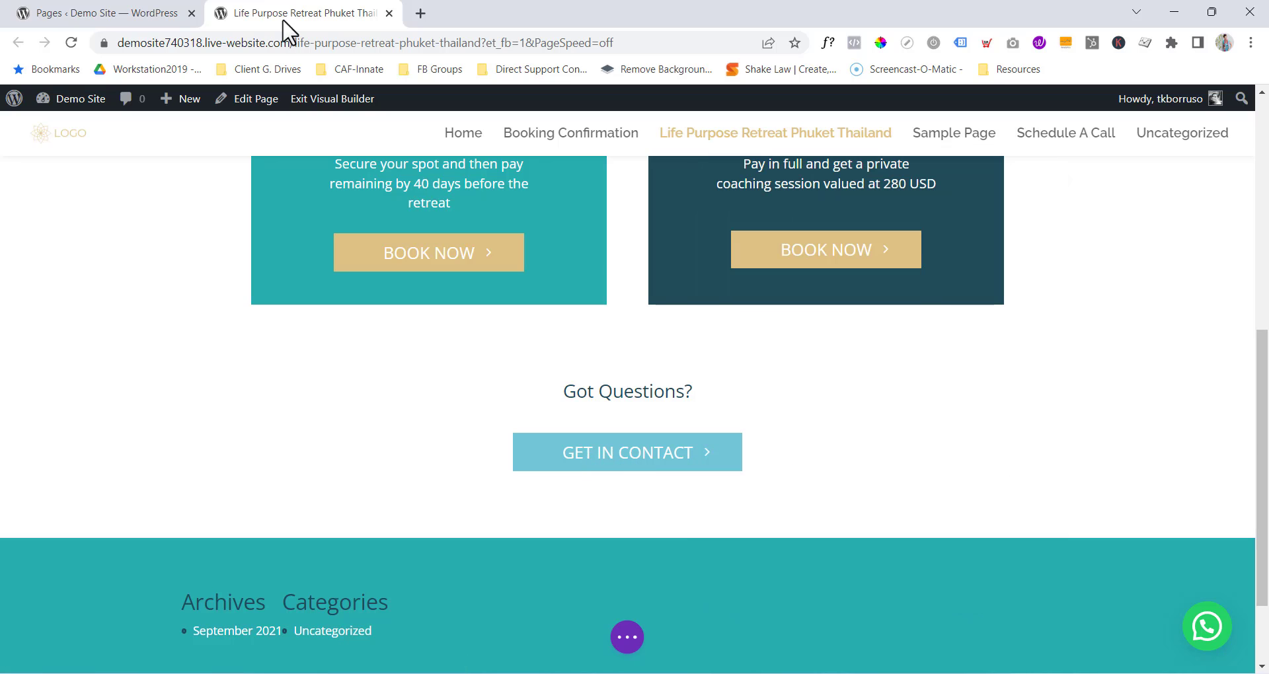
Create a new page titled 'Thank You', save it as a draft and switch to Divi Builder.
left_click(121, 16)
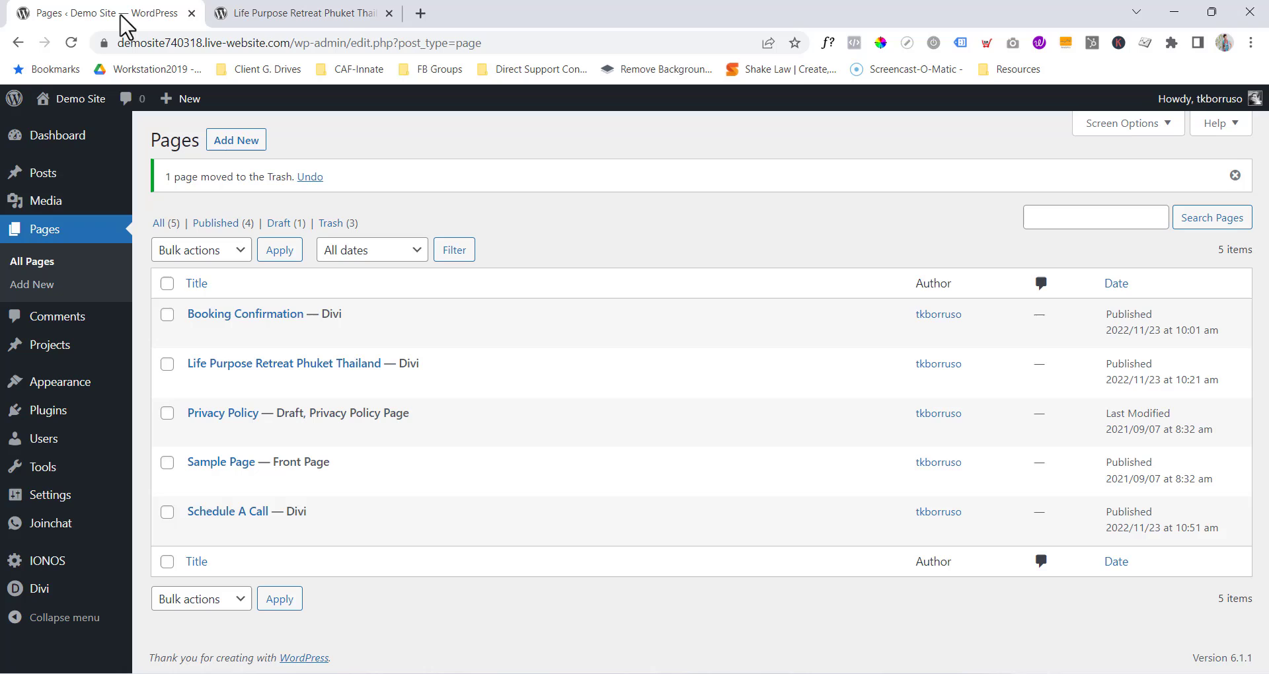
left_click(31, 290)
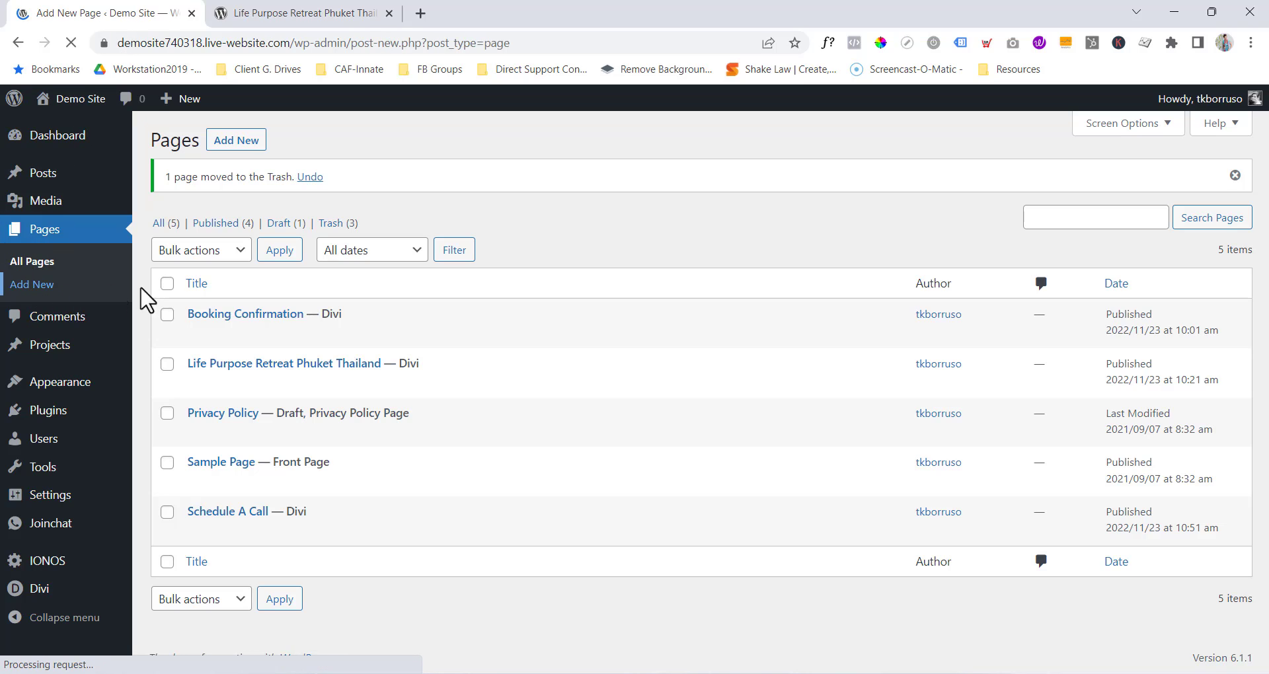
type("Th")
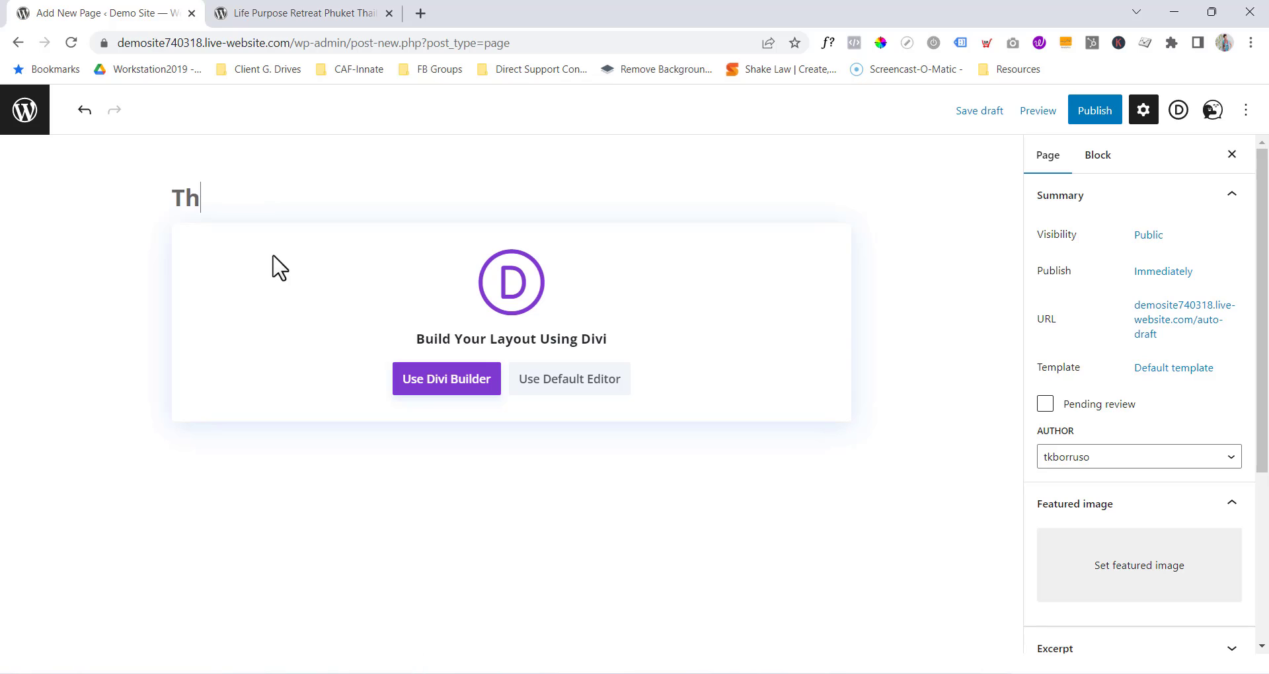
type("ank You")
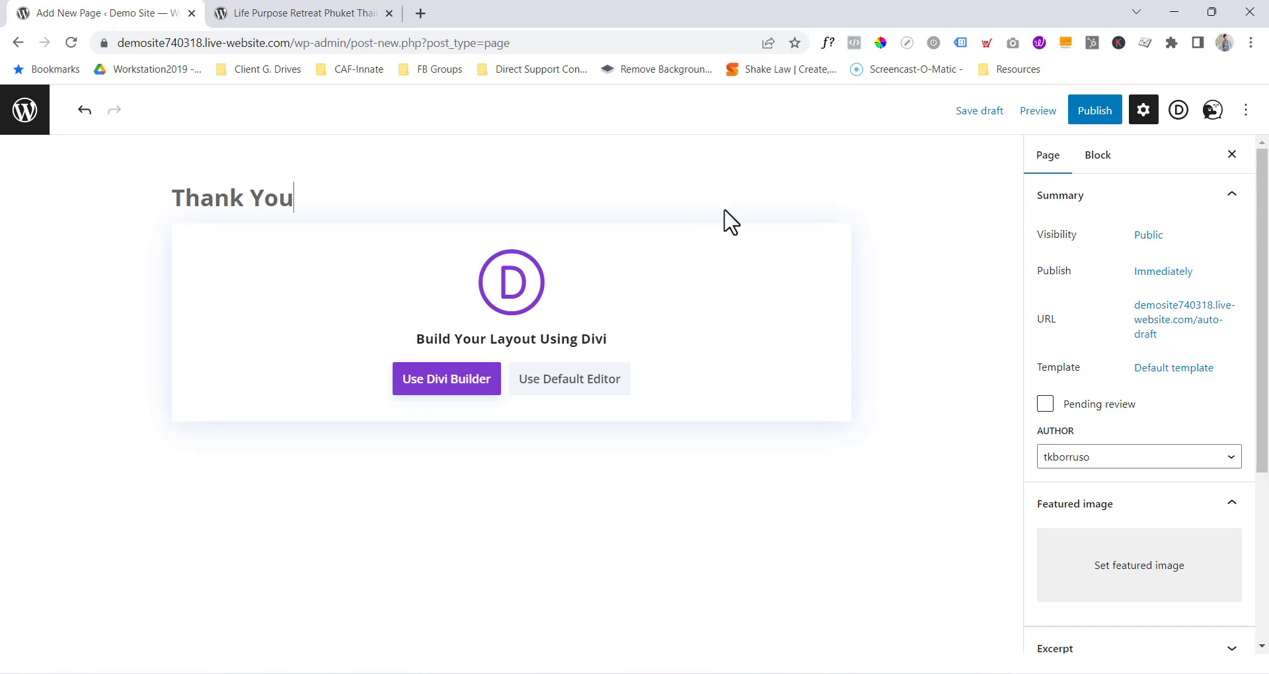
left_click(980, 119)
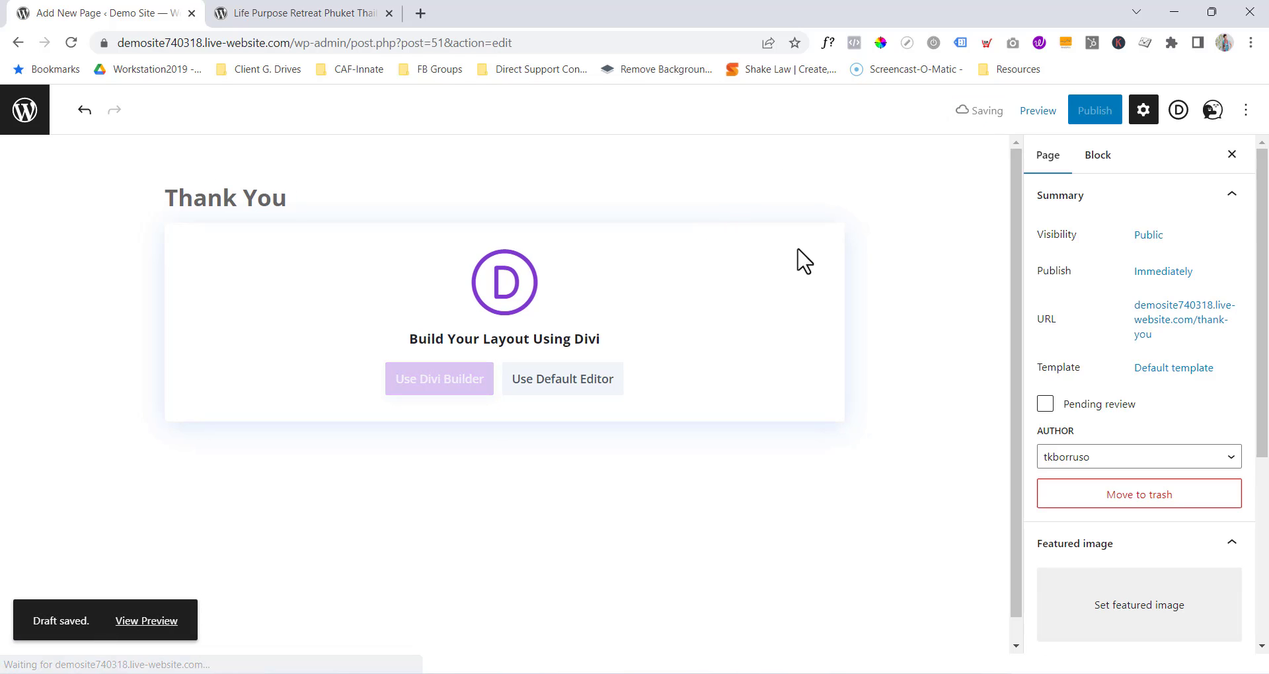
left_click(448, 386)
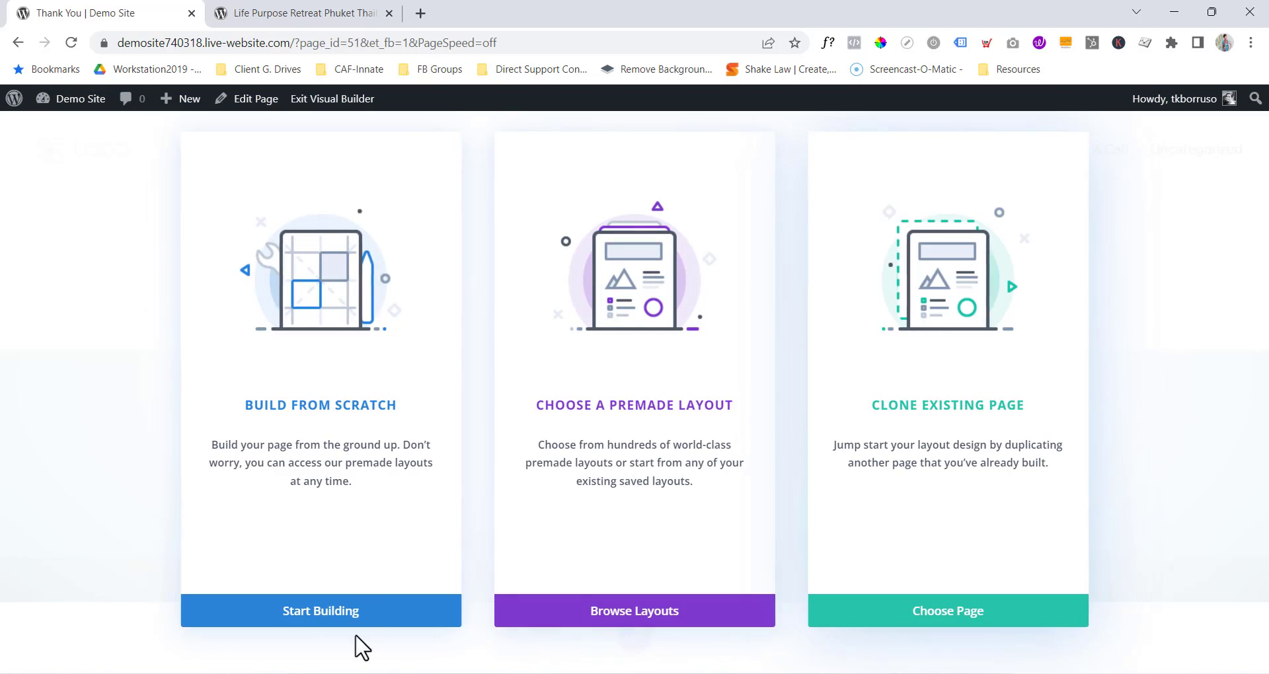
Build from scratch with a single full-width column row and insert a Text module into it.
left_click(343, 614)
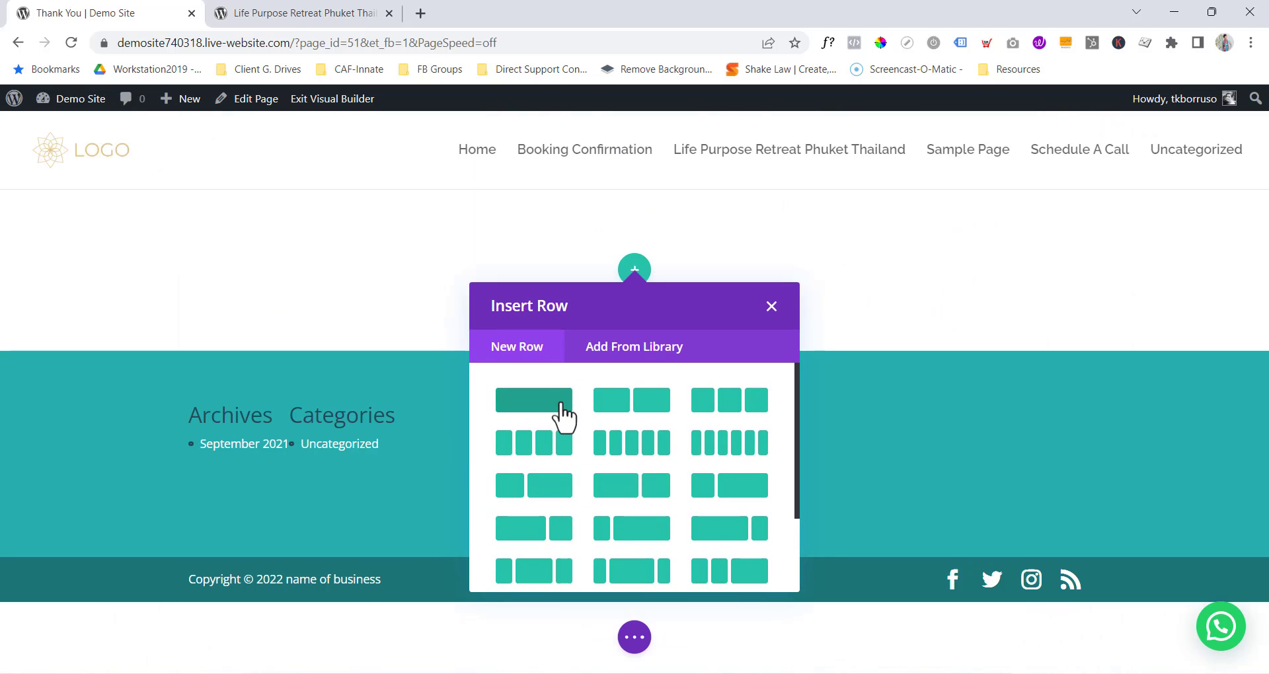
left_click(564, 401)
type("text")
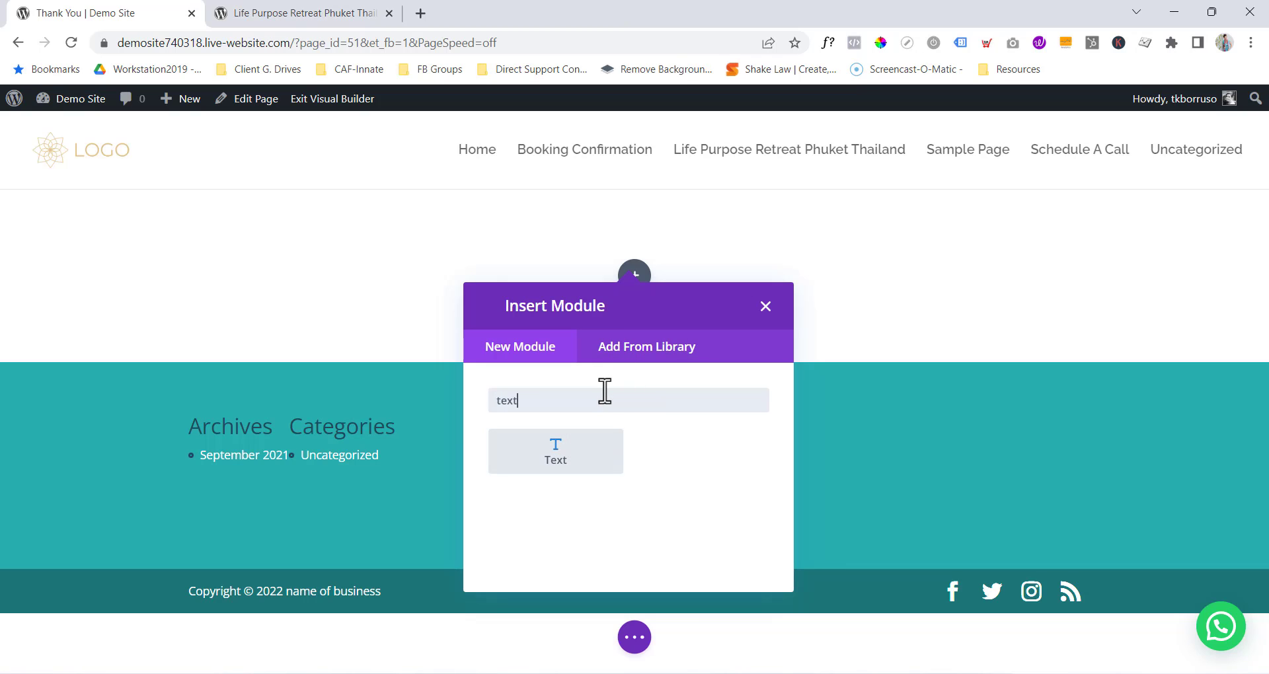
left_click(574, 465)
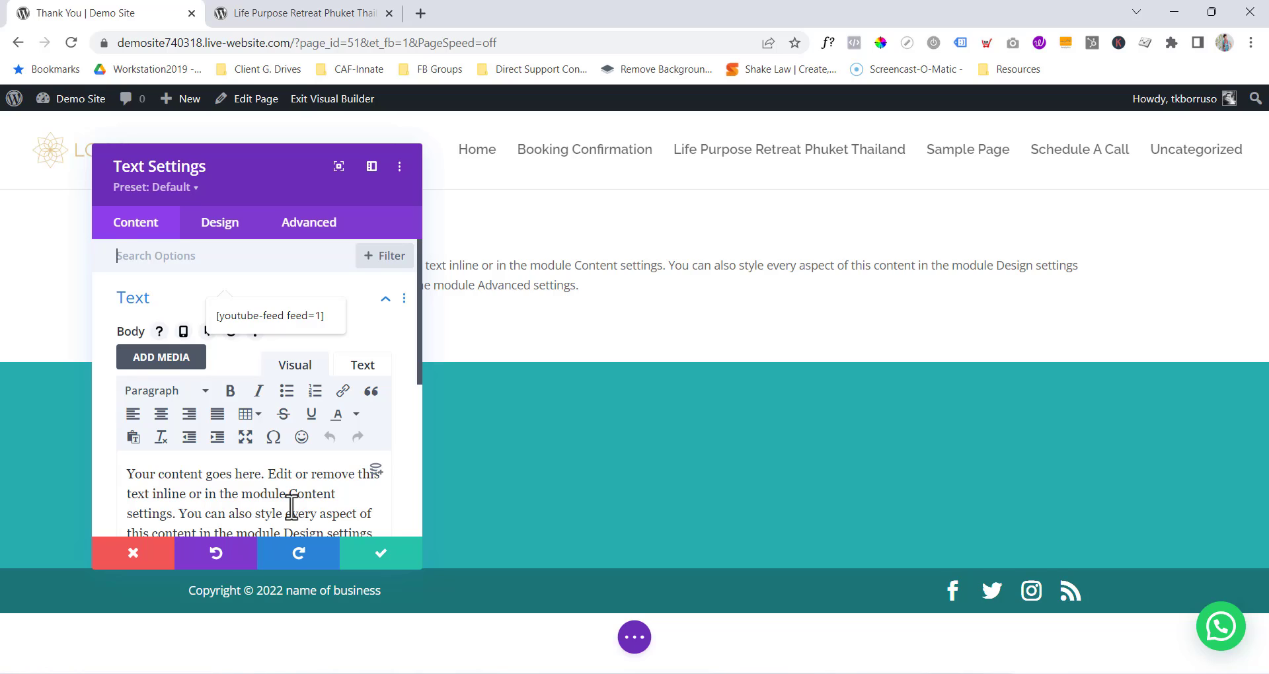
Confirm the text module settings and open the admin Dashboard in a new tab.
left_click(388, 558)
mouse_move(71, 98)
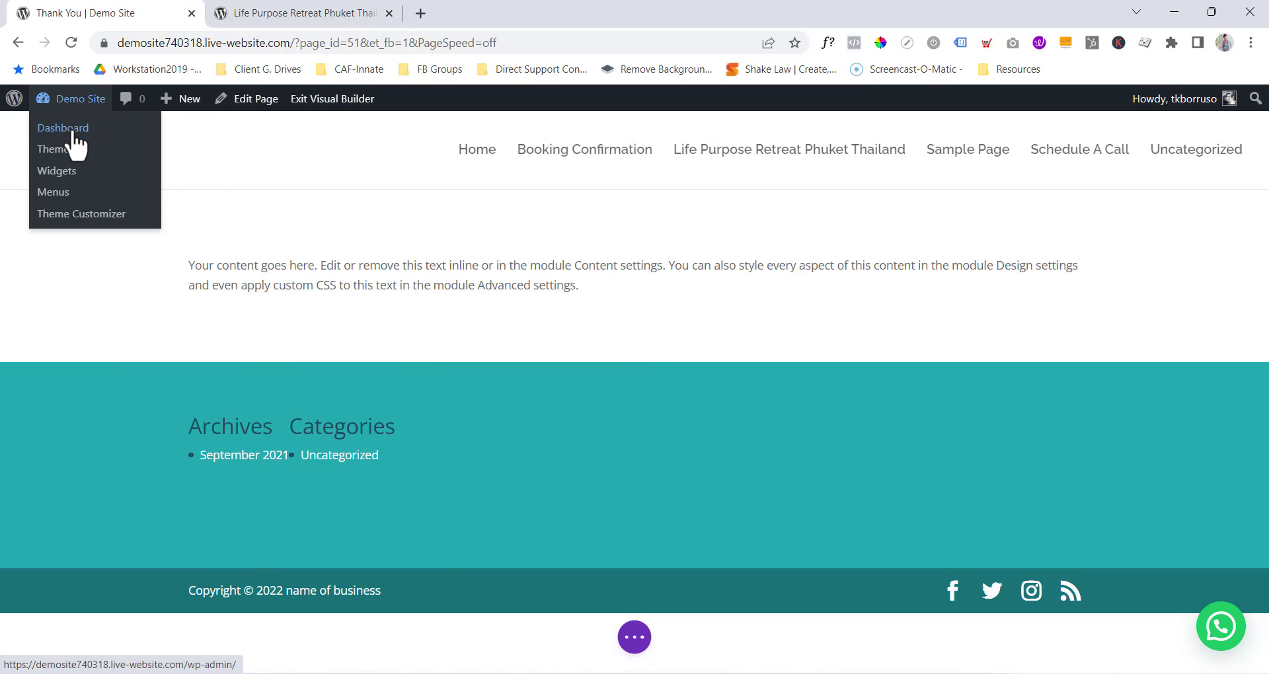
right_click(74, 134)
left_click(99, 149)
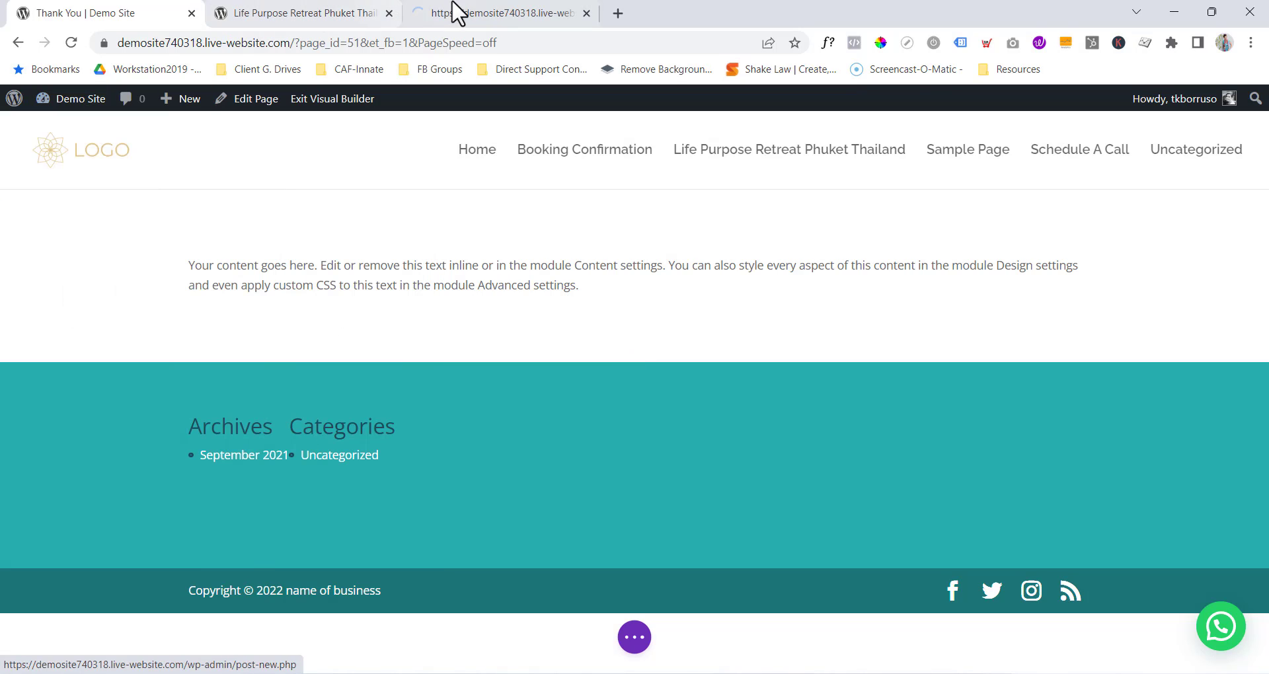
left_click(484, 16)
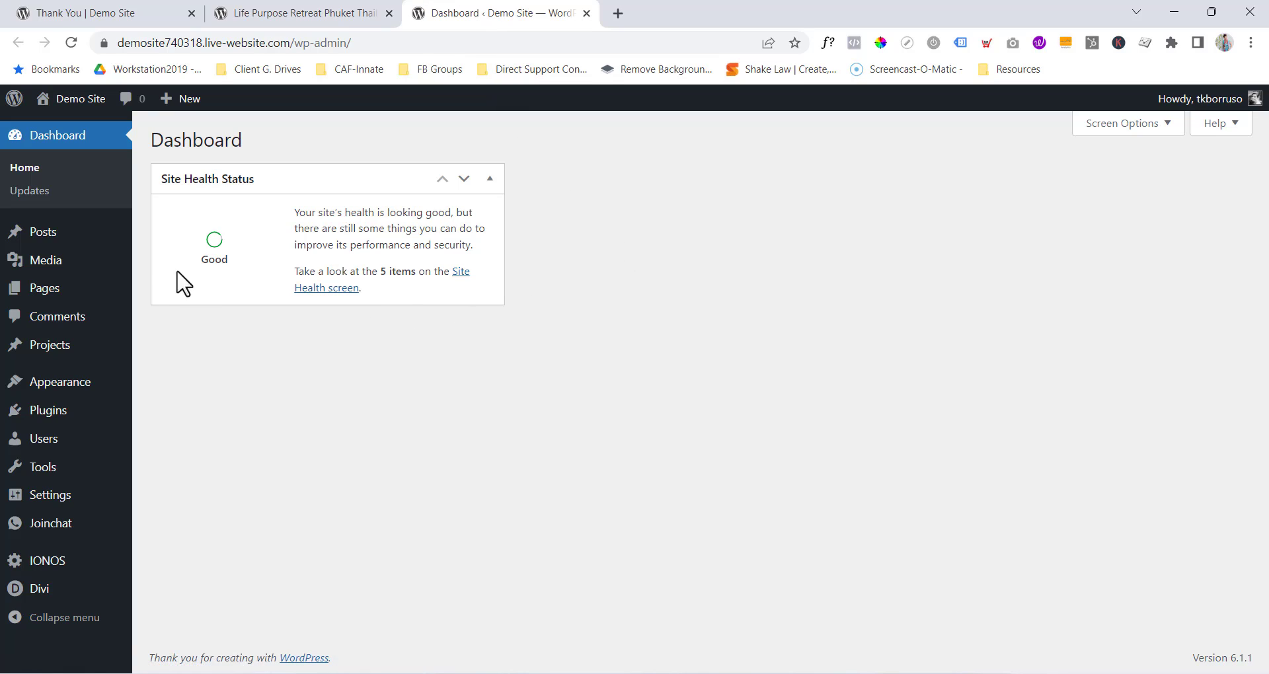
From the Pages list, open the Booking Confirmation page's view in a new tab.
mouse_move(55, 297)
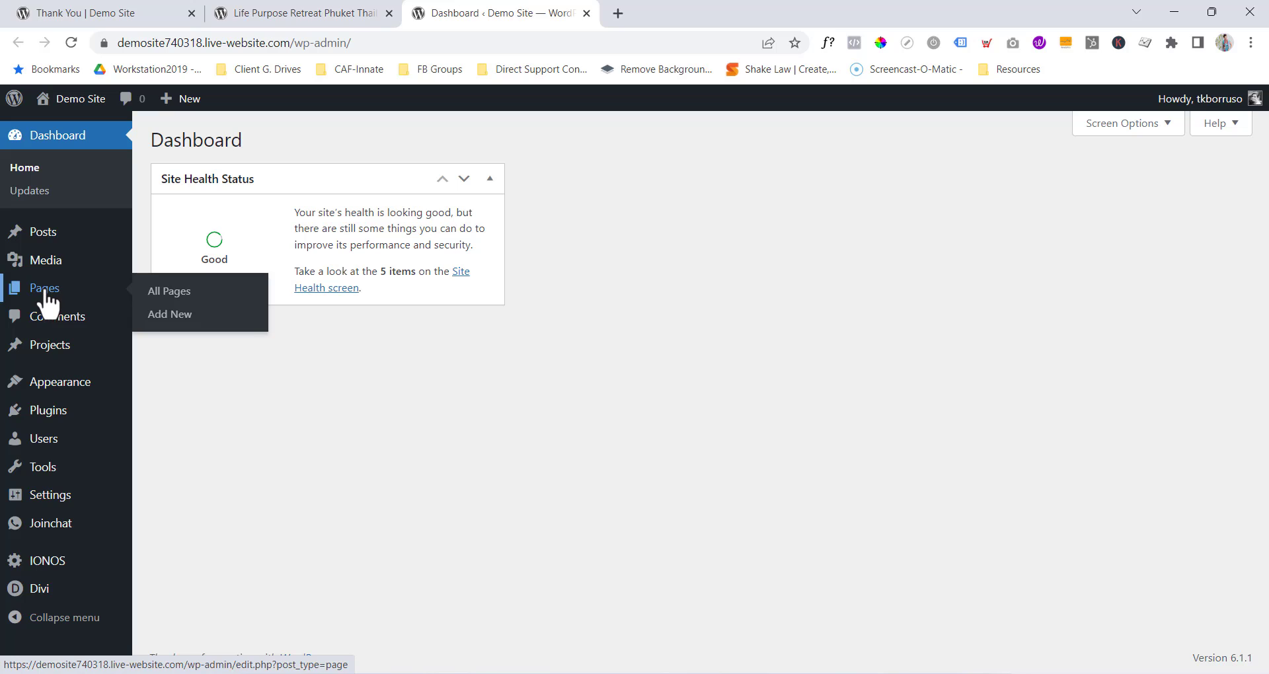
left_click(45, 289)
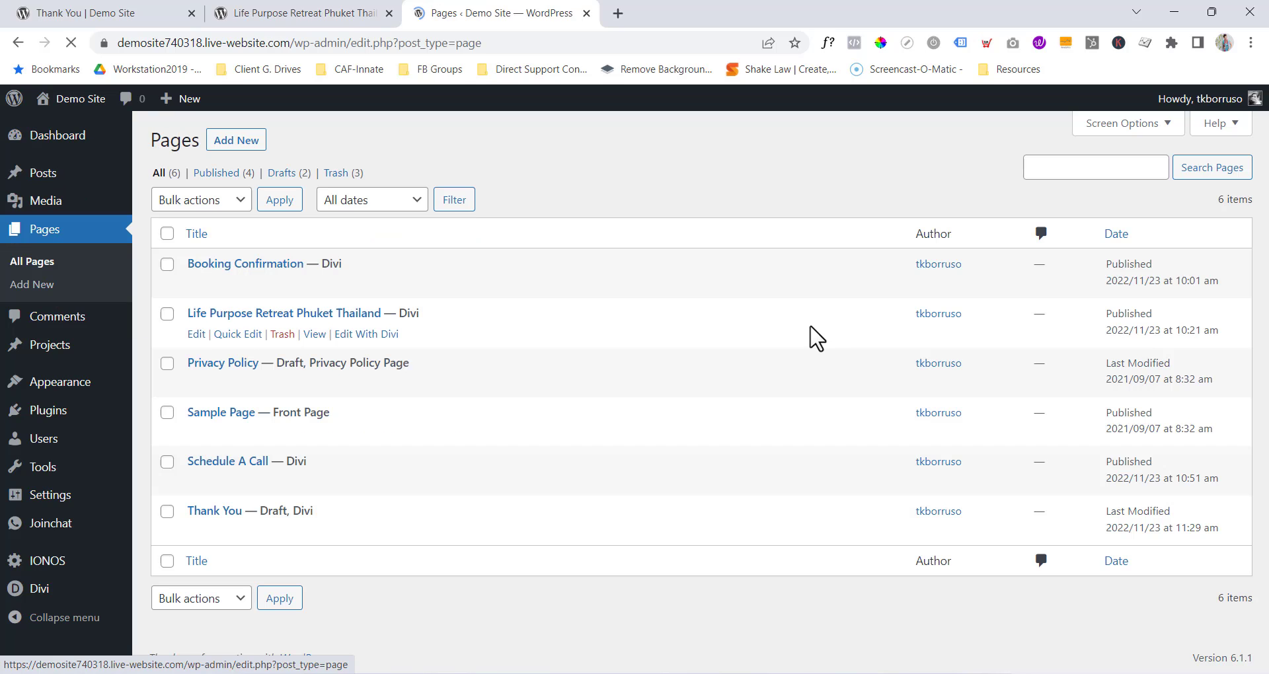
right_click(311, 288)
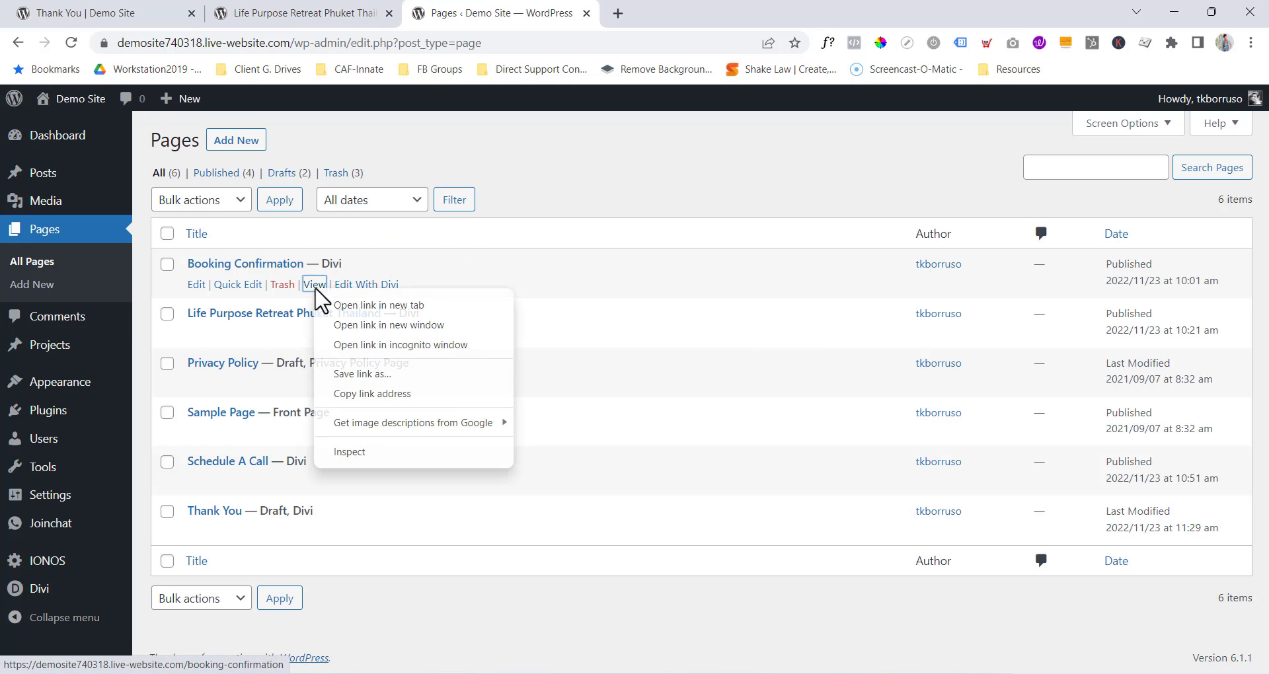
left_click(350, 301)
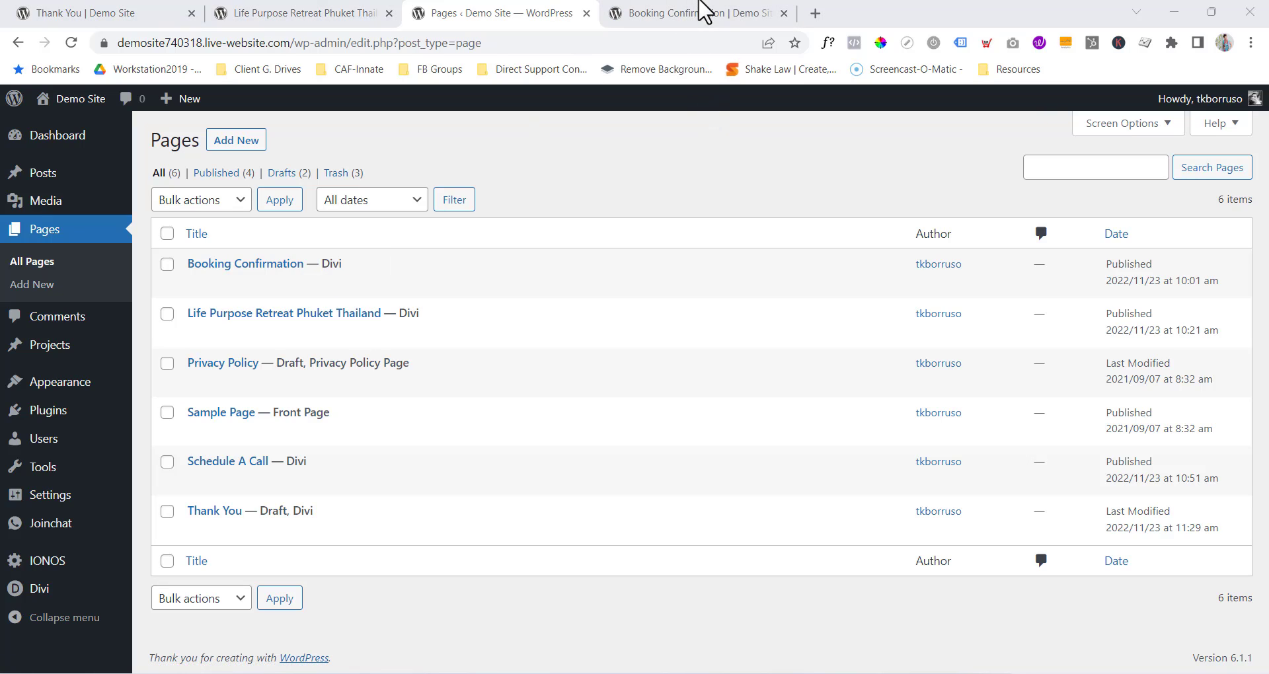
left_click(703, 15)
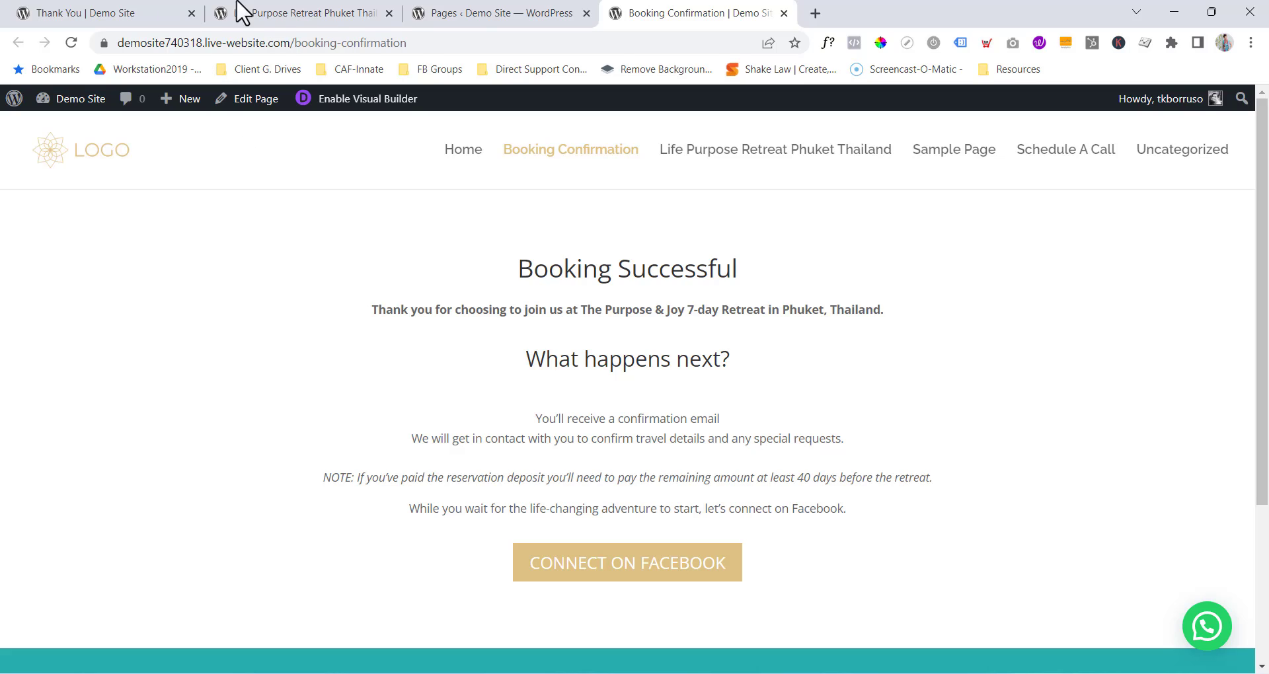
Replace the text module's default body text with 'Thank You'.
left_click(117, 16)
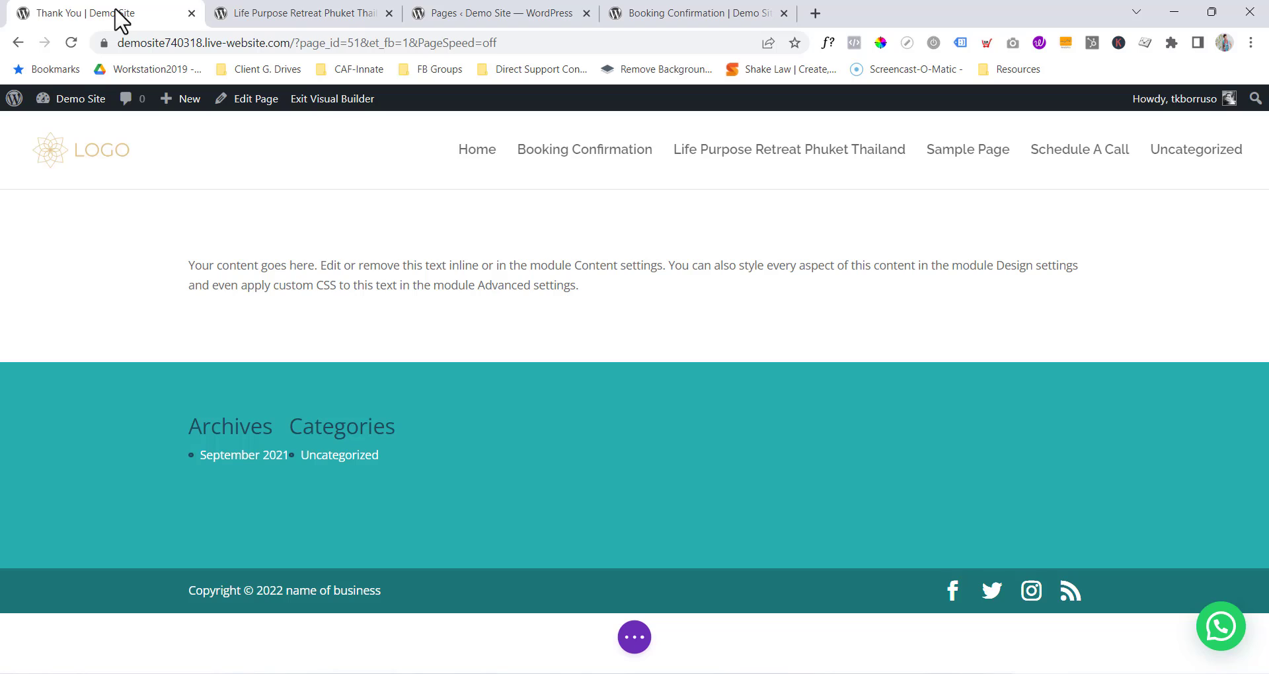
left_click(604, 266)
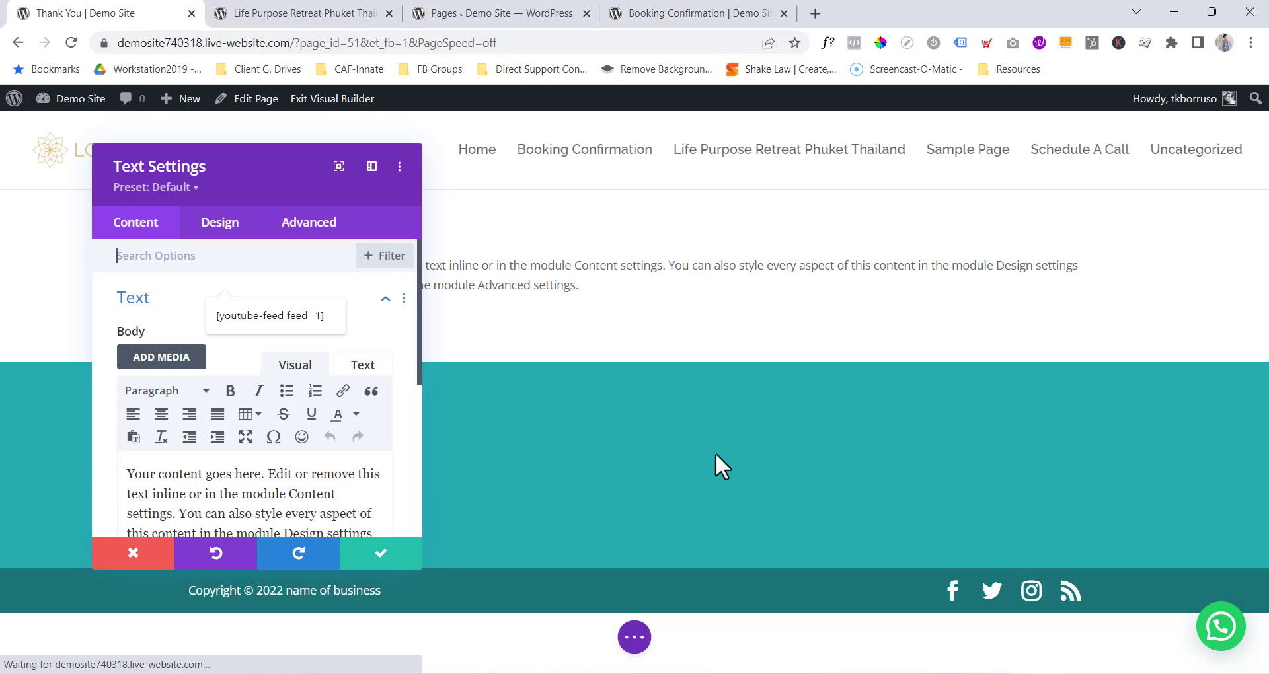
left_click(294, 483)
key("ctrl+a")
key("BackSpace")
type("Thank")
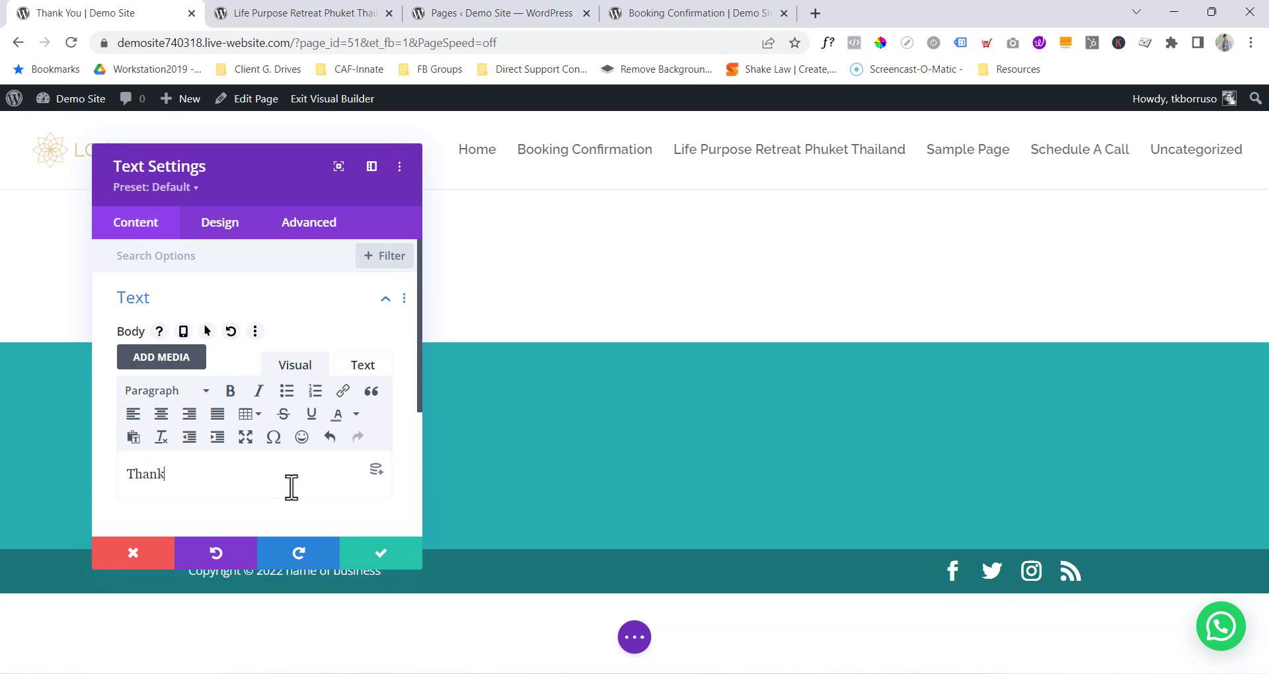
type(" You")
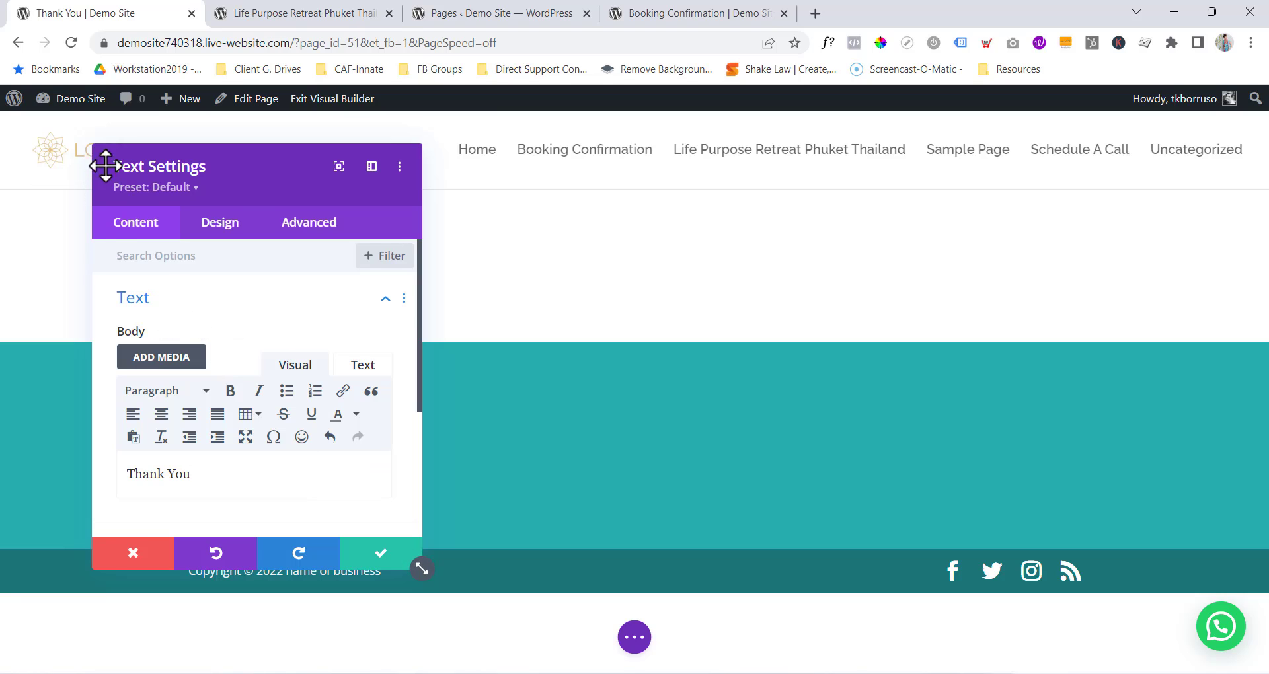
Make 'Thank You' a Heading 1 and add 'We've received your message and will get back to you within 24 hours.'.
left_click_drag(102, 161, 779, 216)
left_click_drag(888, 536, 861, 509)
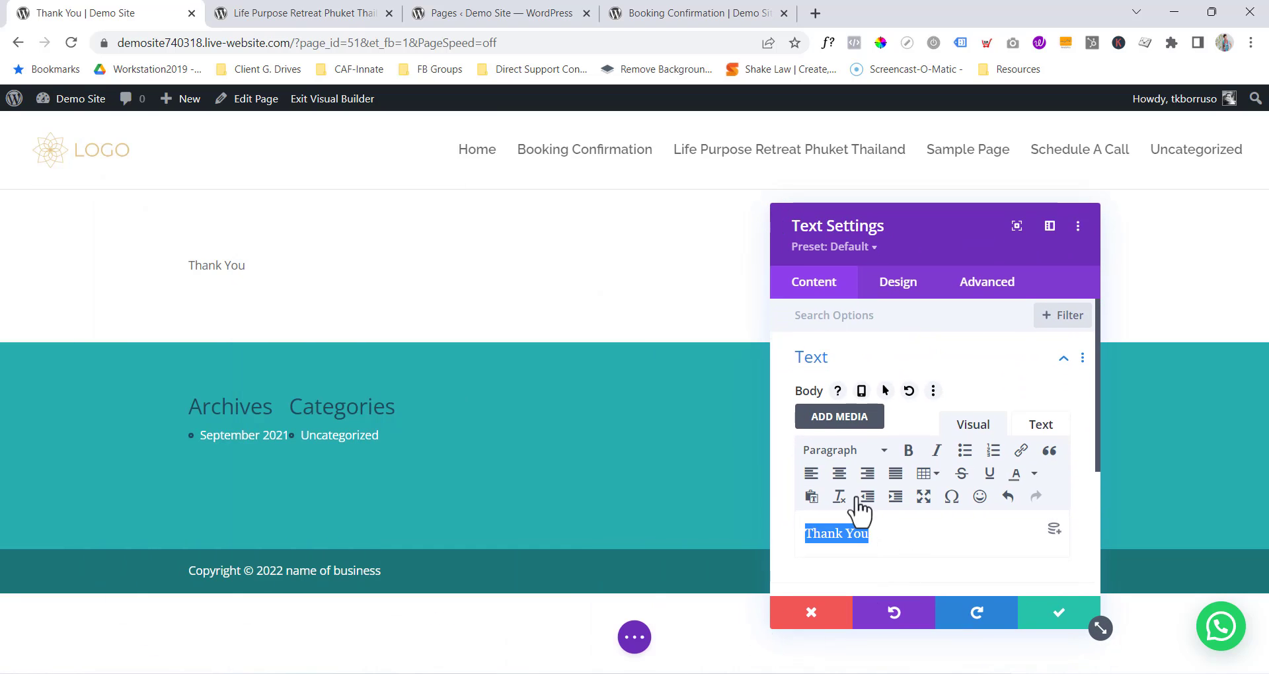
left_click(882, 451)
left_click(893, 255)
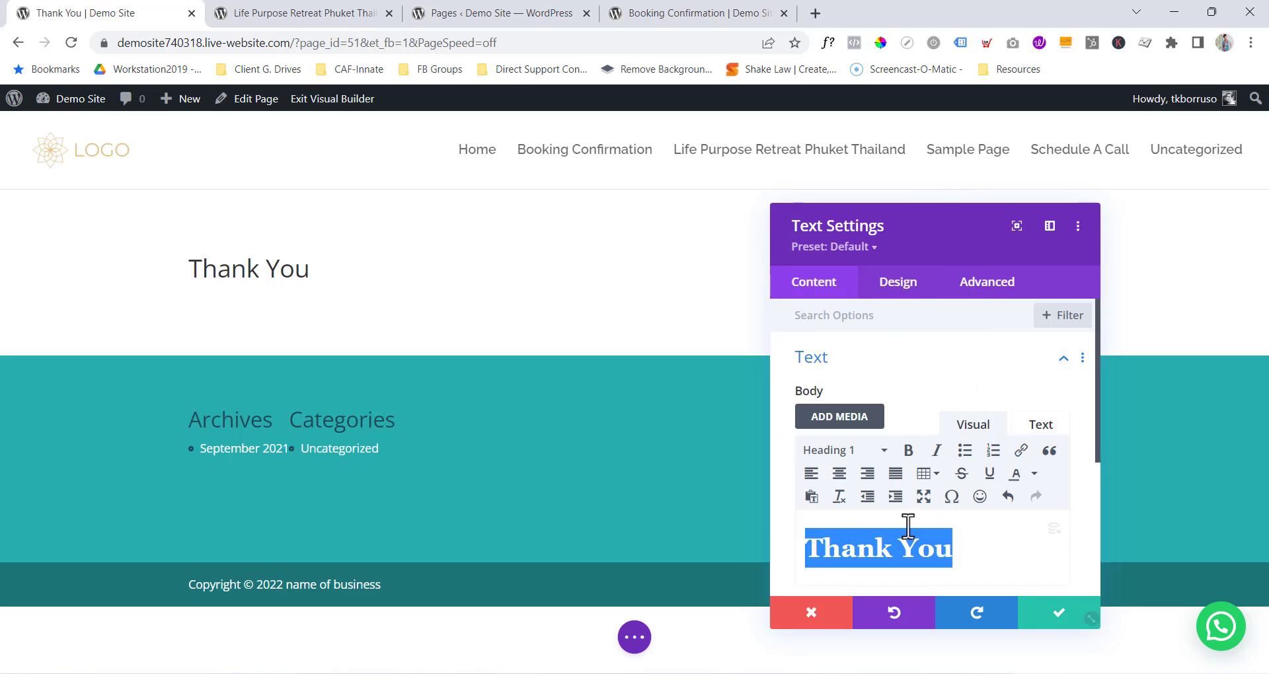
left_click(983, 545)
key("Return")
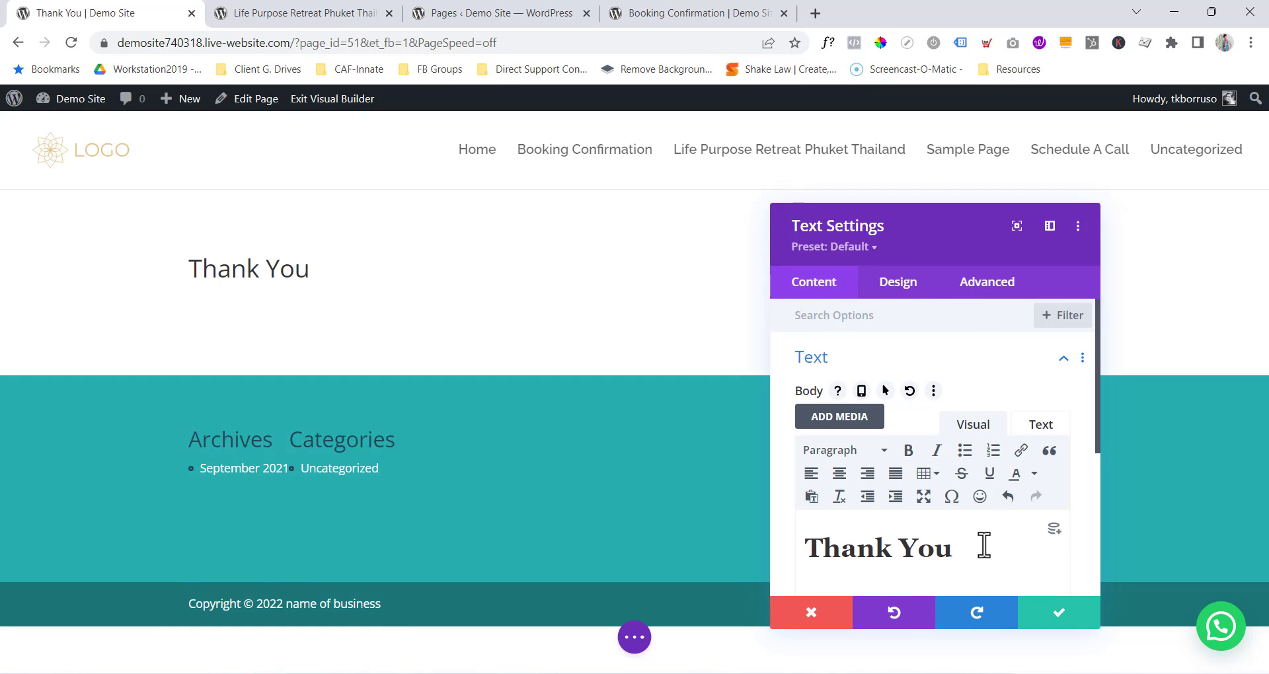
type("We've recei")
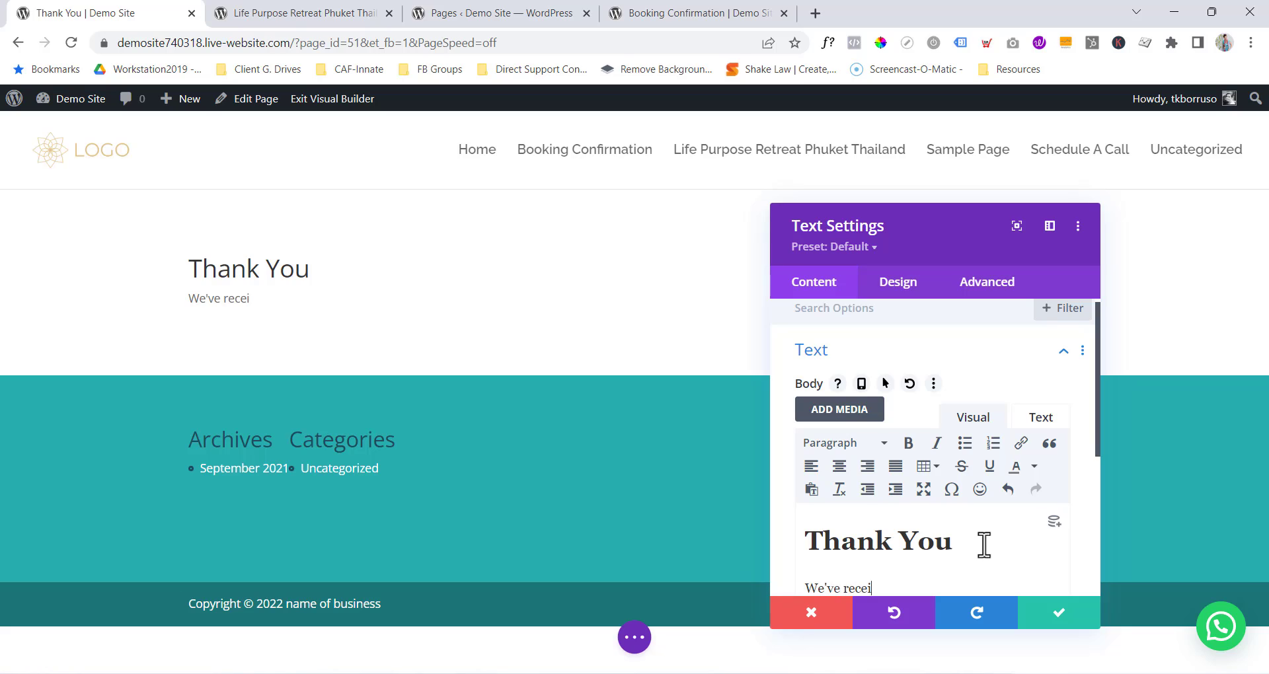
type("ved your messag")
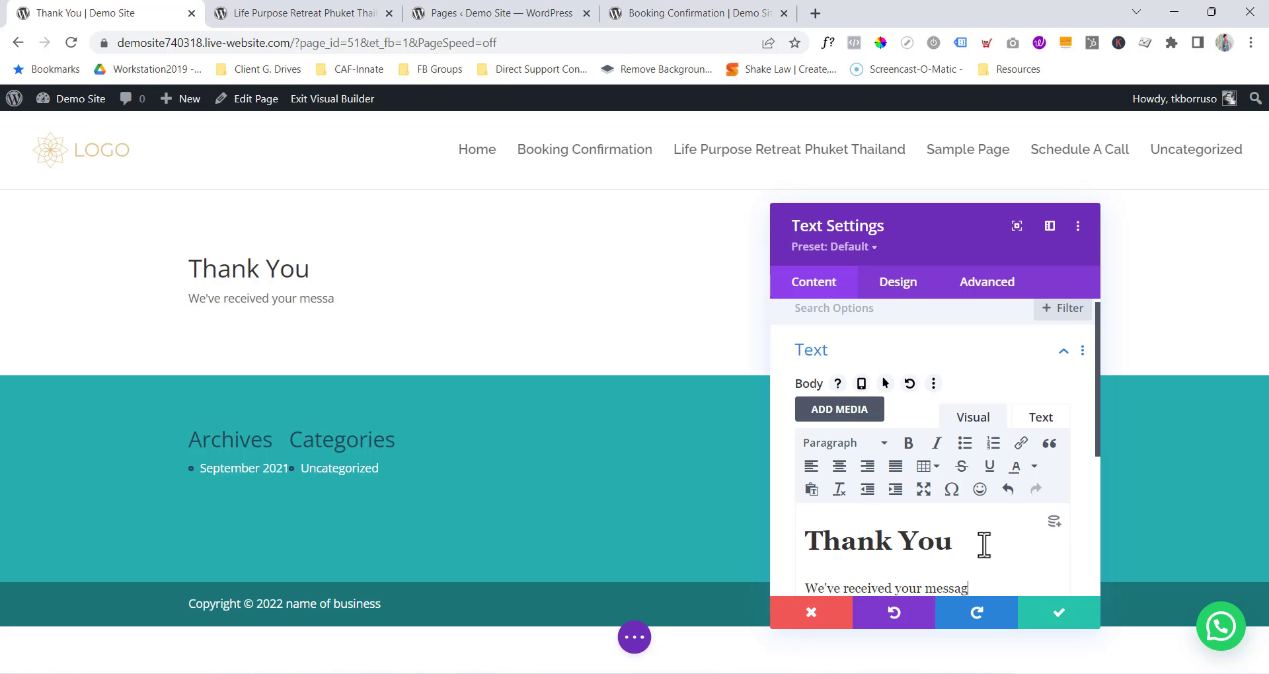
type("e and will get ")
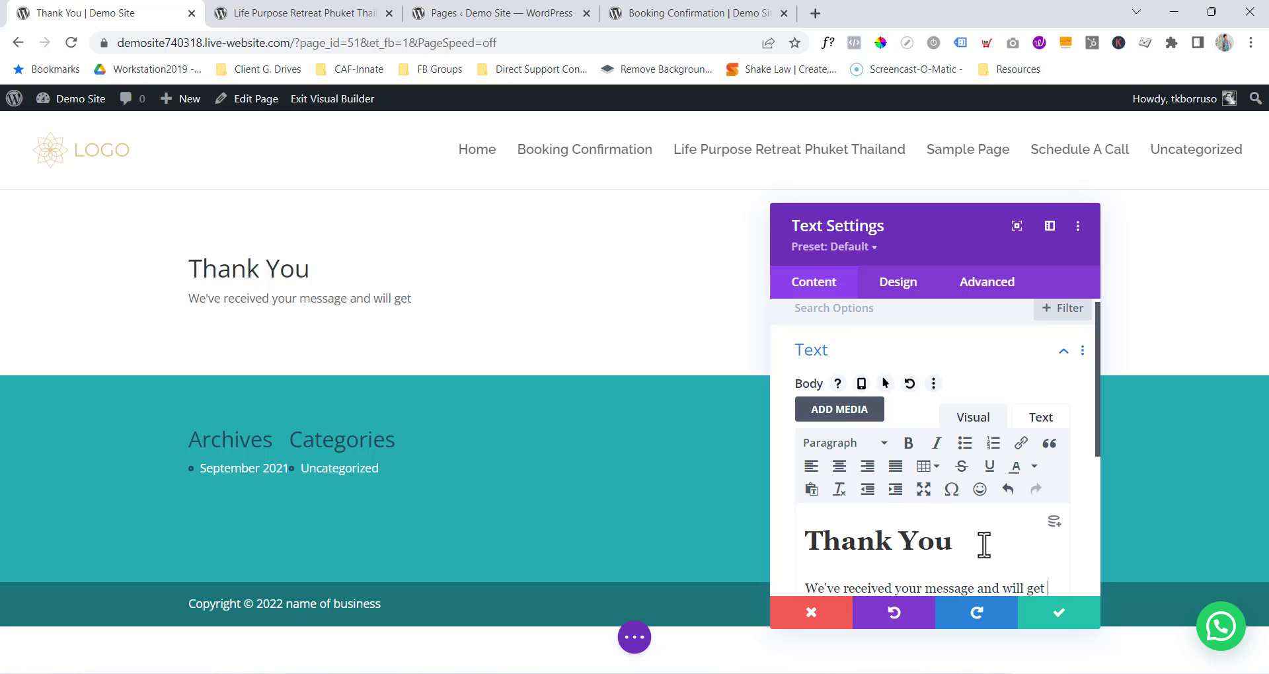
type("back to you wit")
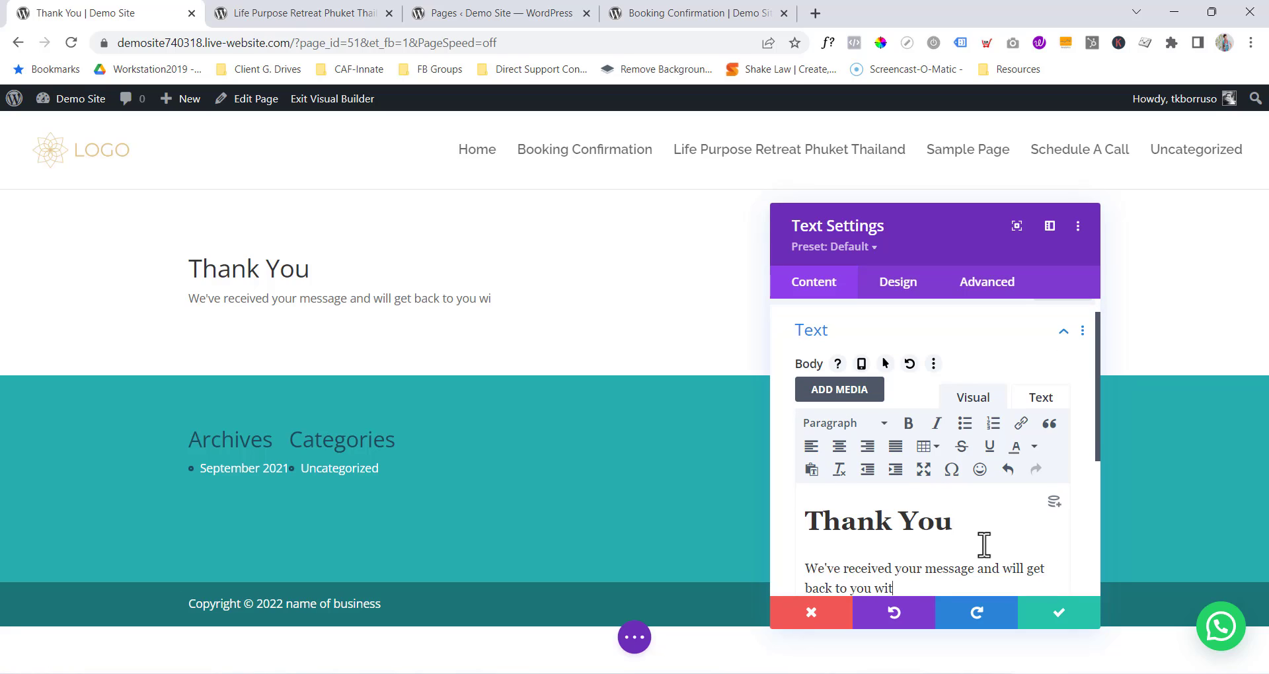
type("hin 24 hours.")
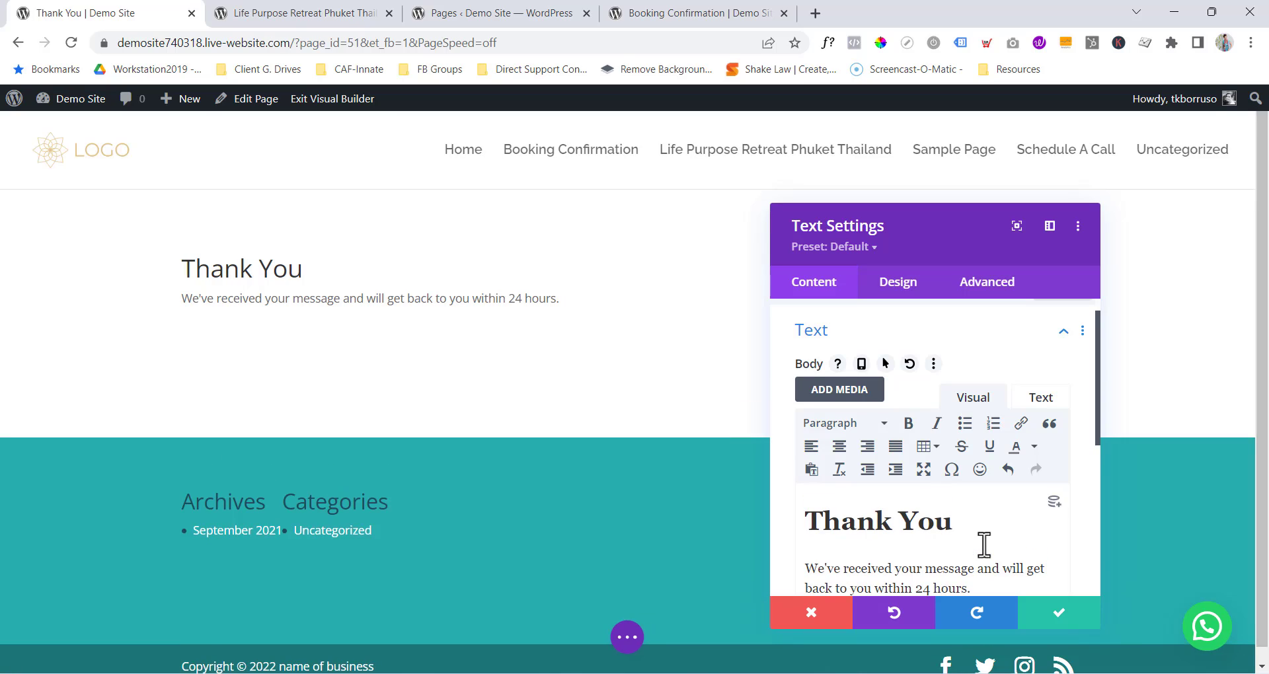
Add the line 'Remember to check SPAM and promotions folder' followed by the owner's email as a link.
key("Return")
type("W")
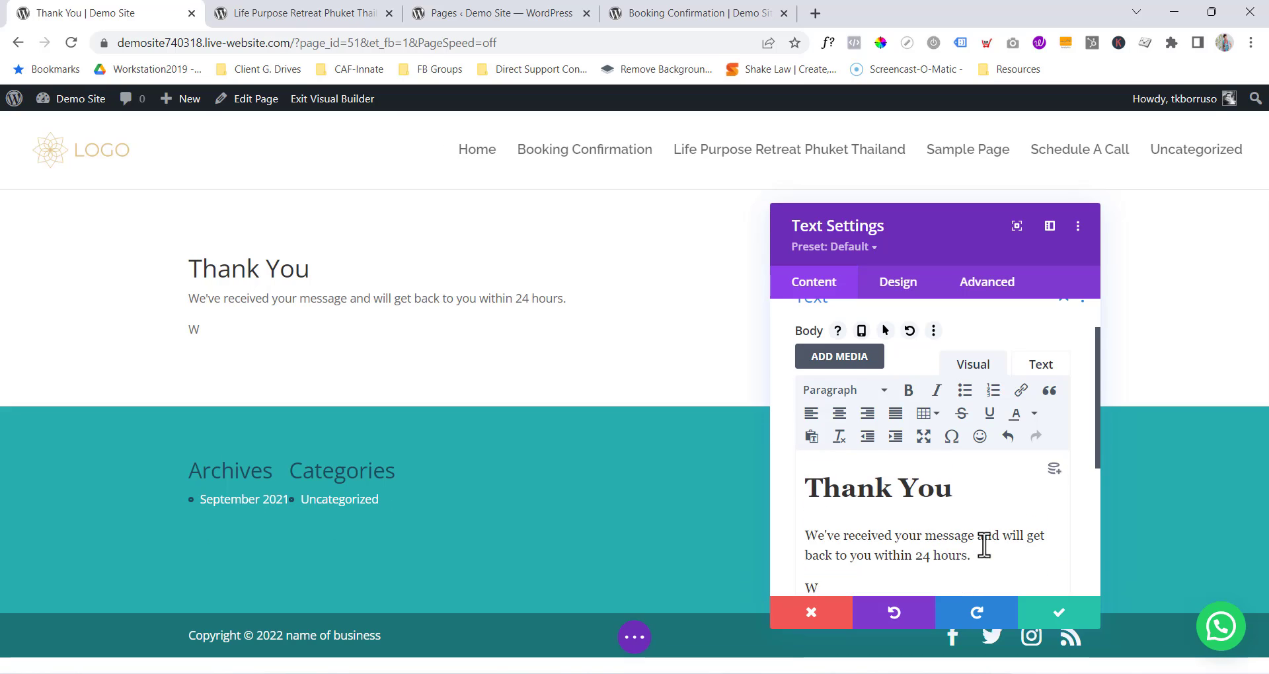
key("BackSpace")
key("Return")
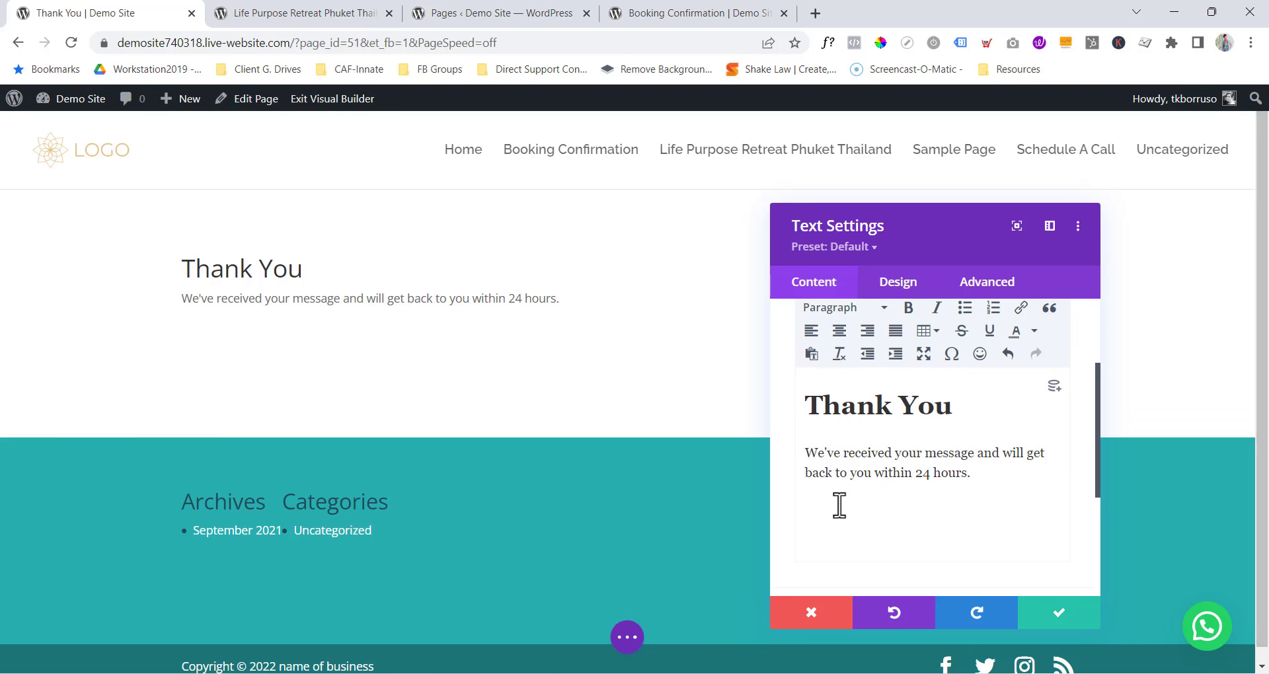
type("Remember to chec")
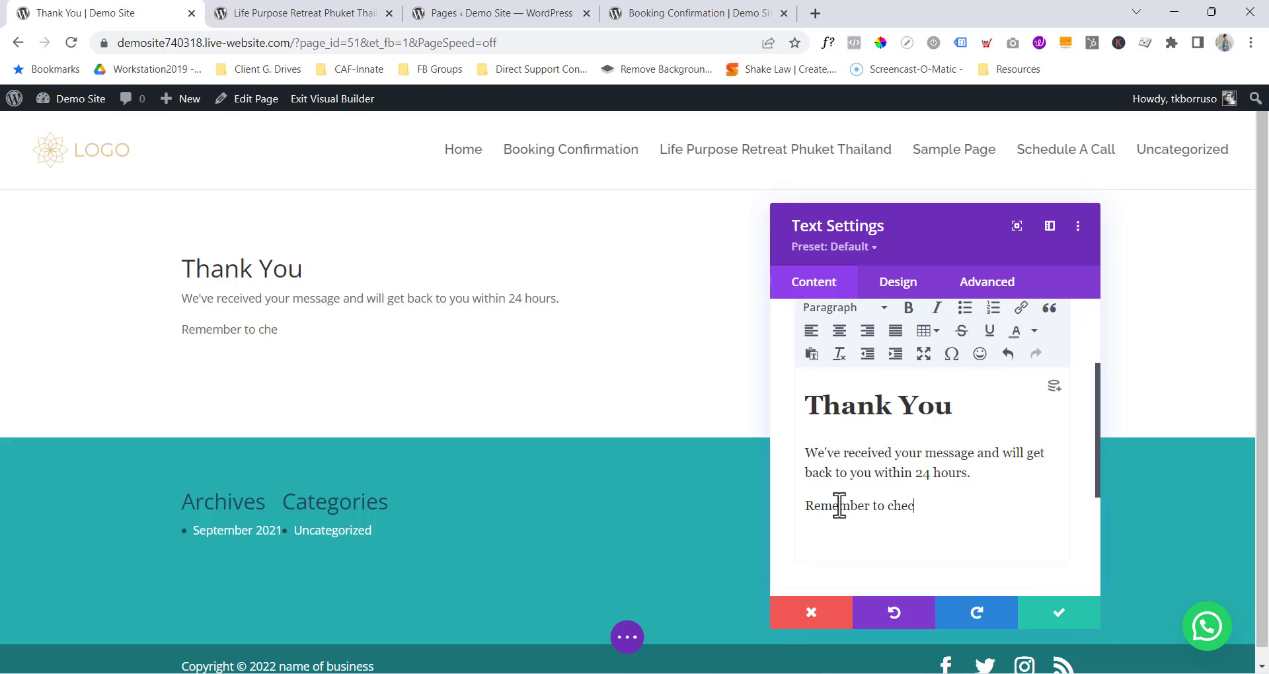
type("k SPAM and")
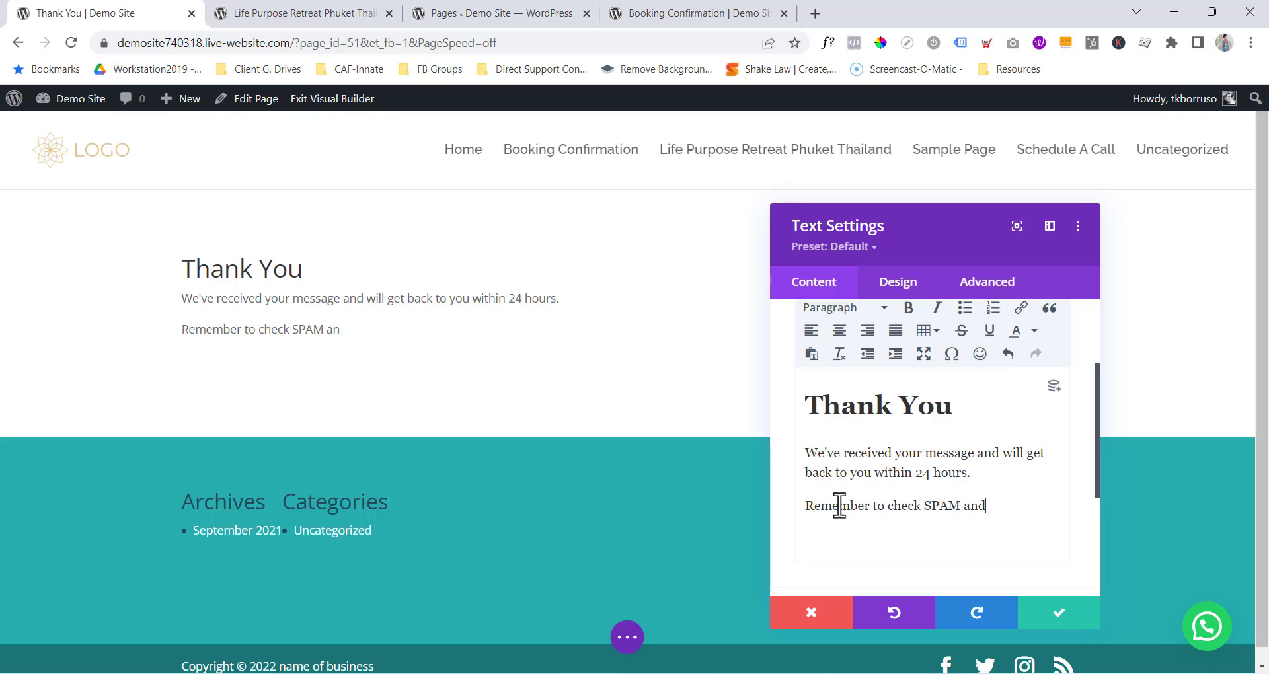
type(" promotions ")
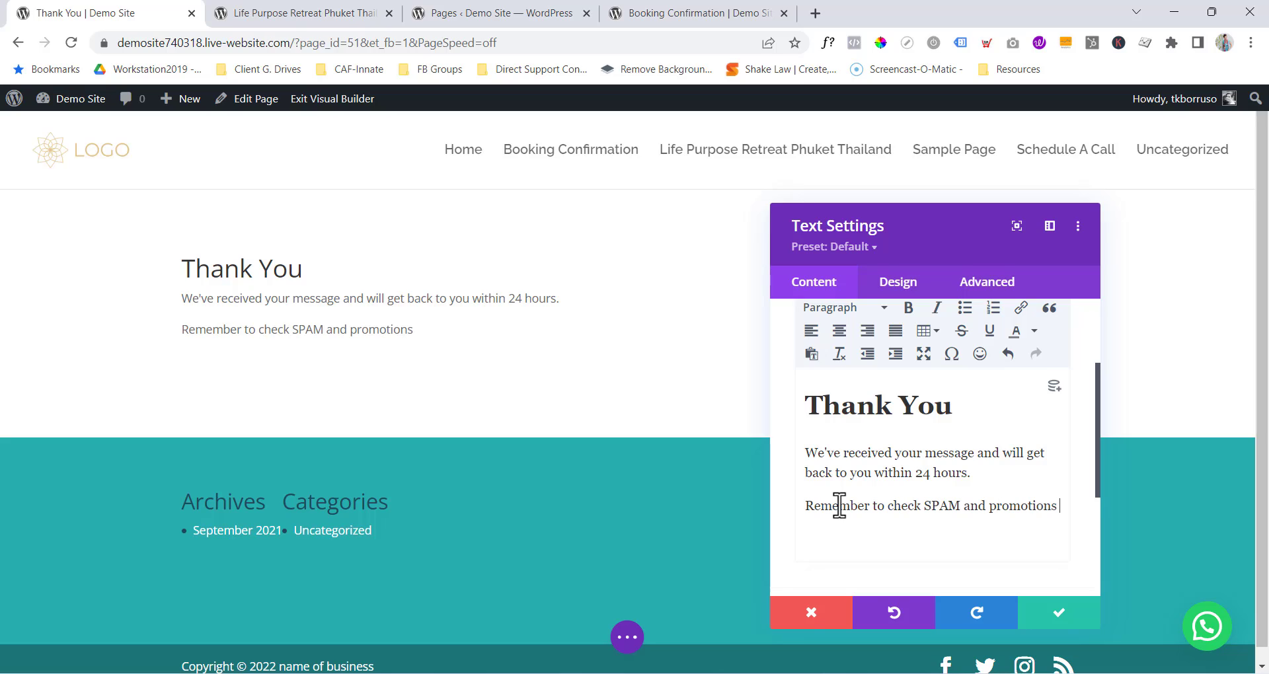
type("folder")
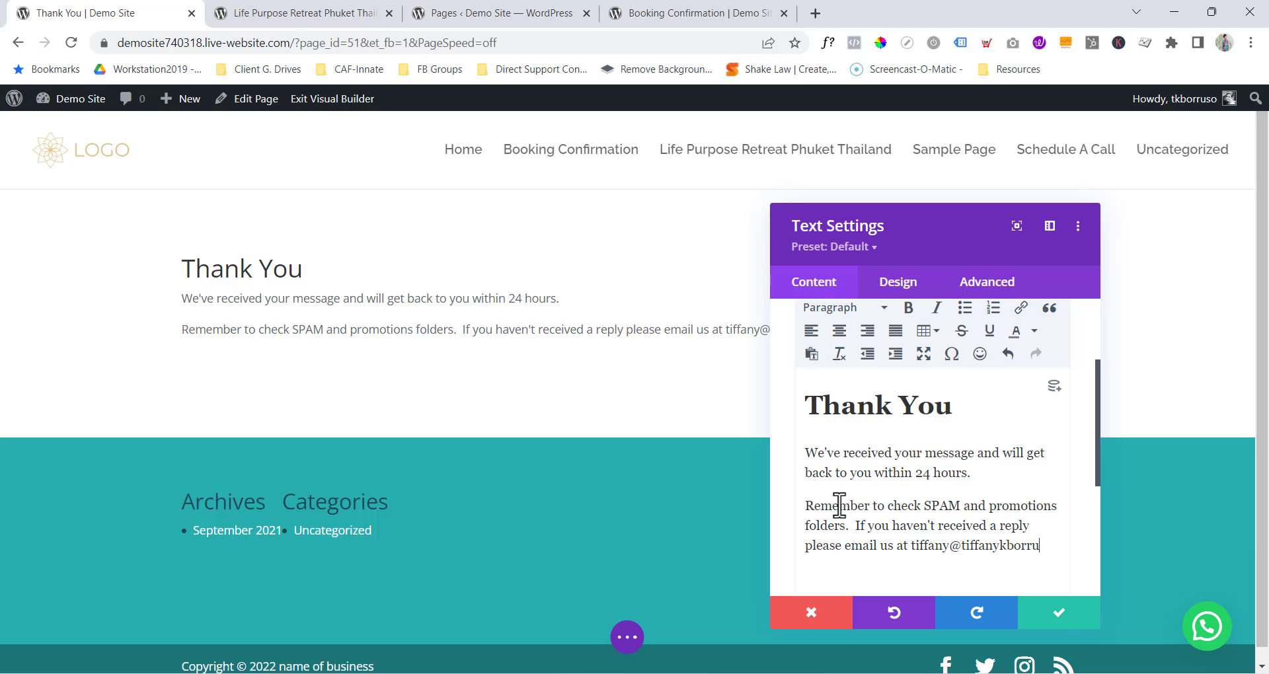
type(".com")
key("Return")
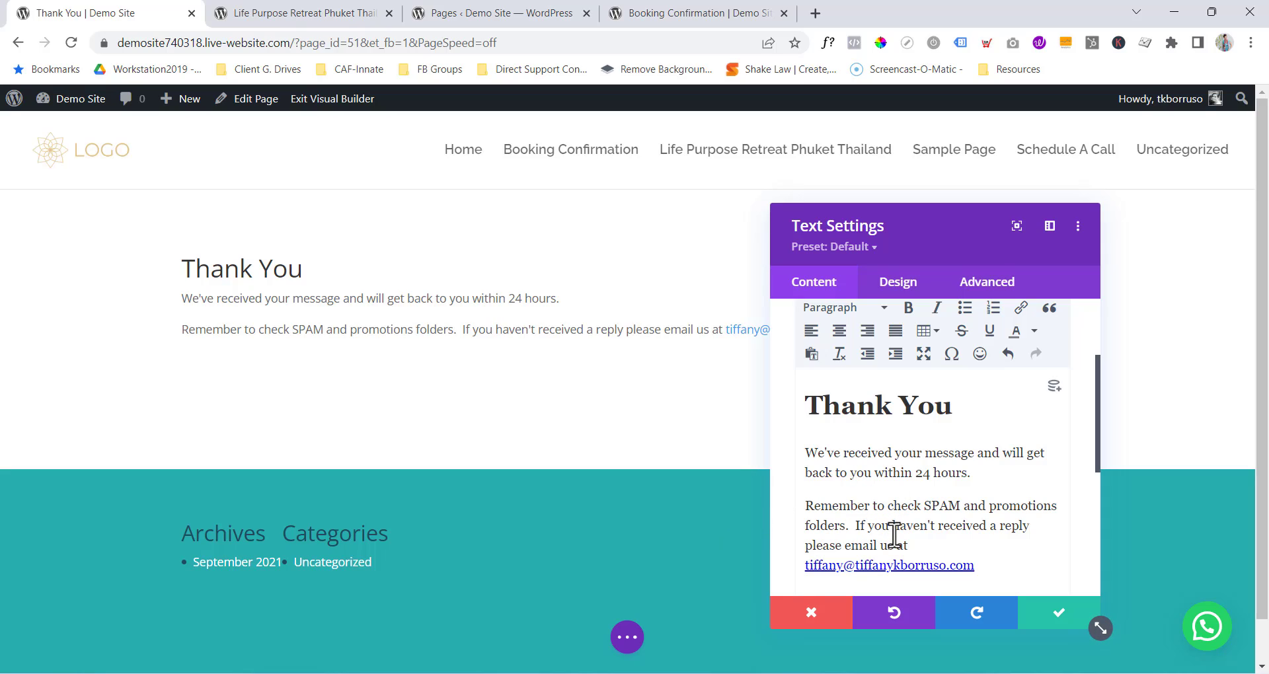
Italicise the SPAM reminder paragraph and start a new paragraph below the email link.
left_click_drag(806, 509, 991, 566)
left_click(935, 308)
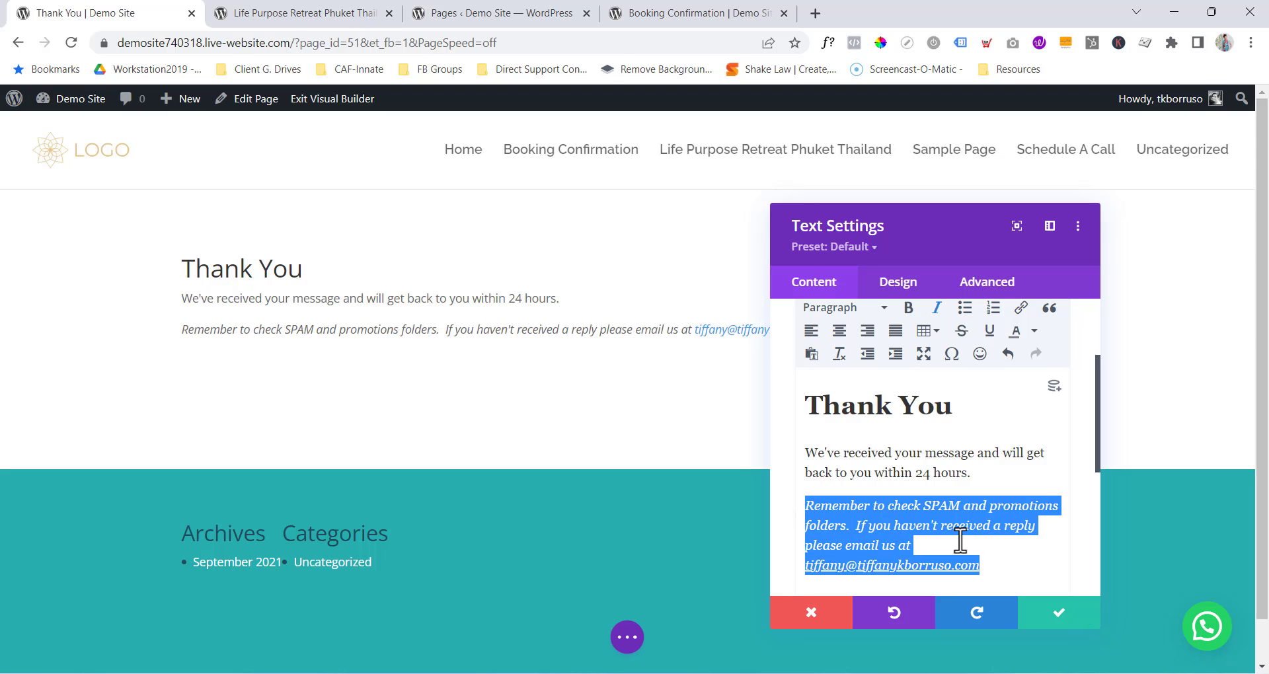
left_click(945, 545)
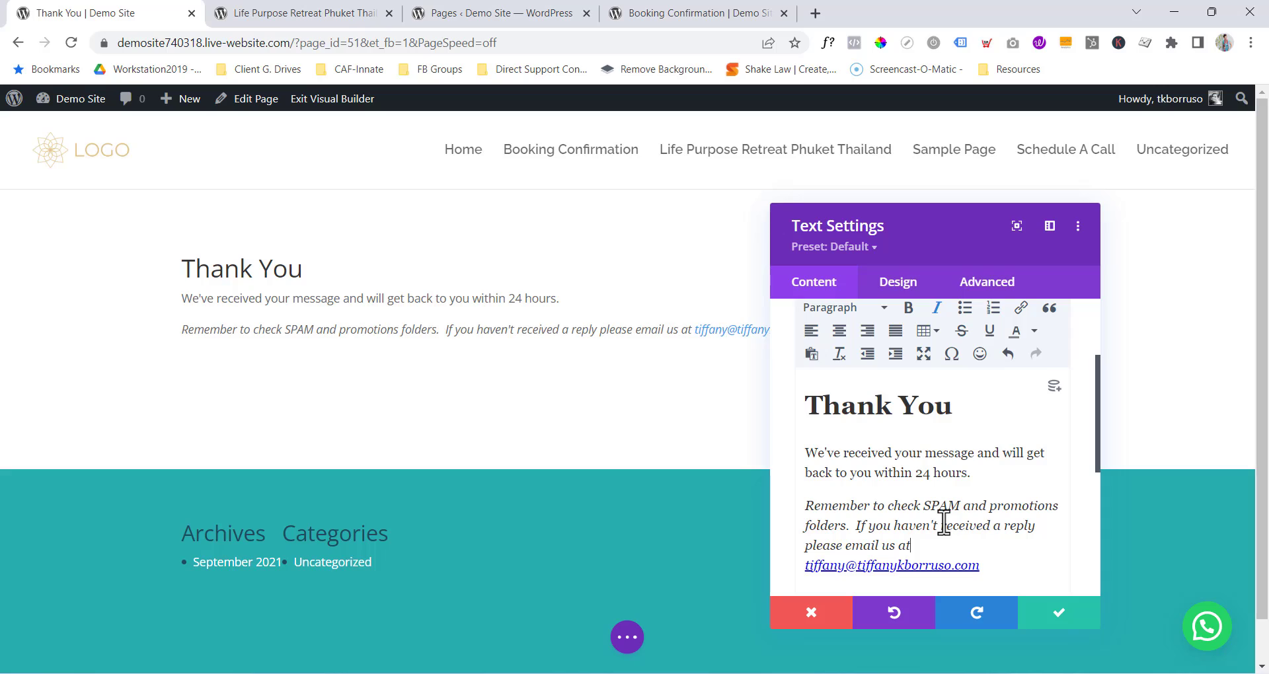
double_click(1013, 570)
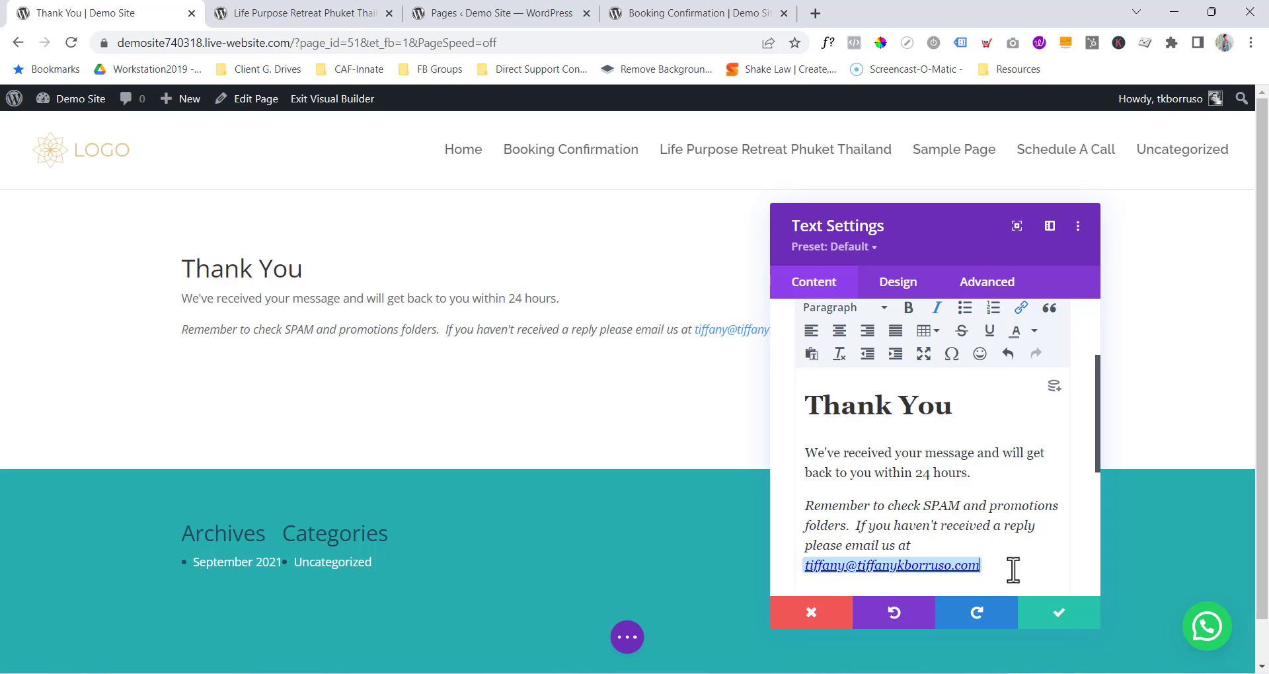
left_click(1013, 569)
key("Return")
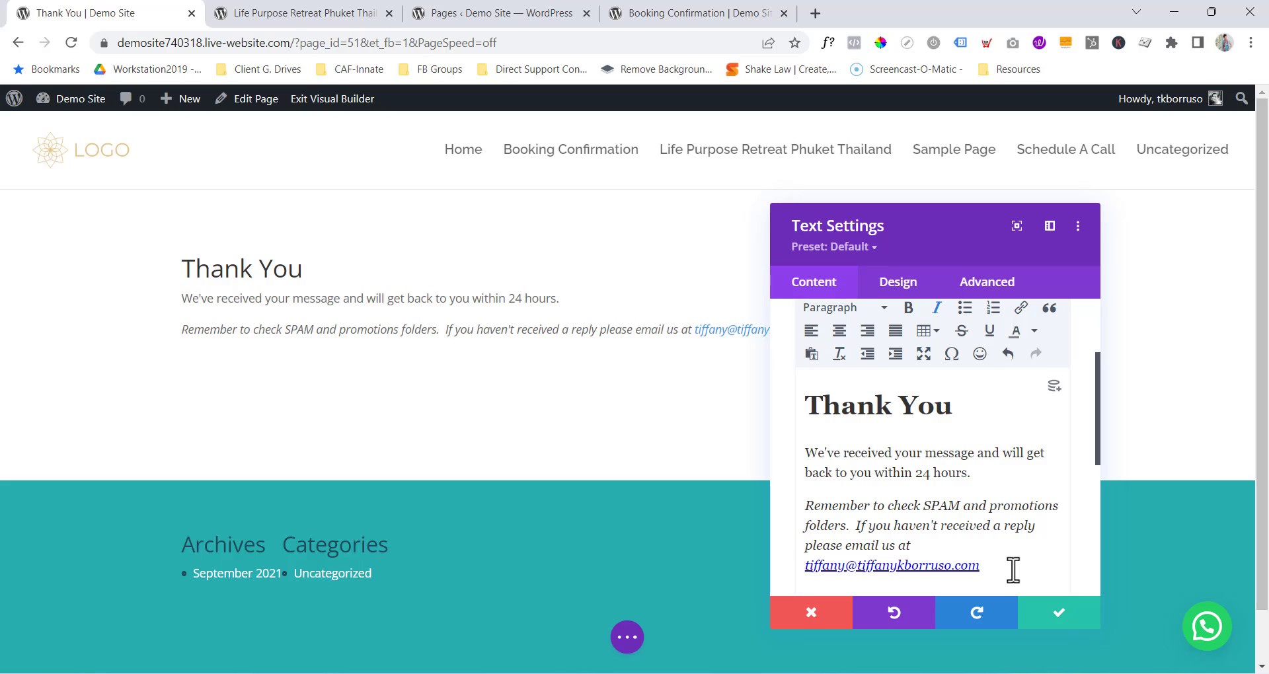
Add a 'What happens next?' heading formatted as non-italic Heading 2.
type("What happens next")
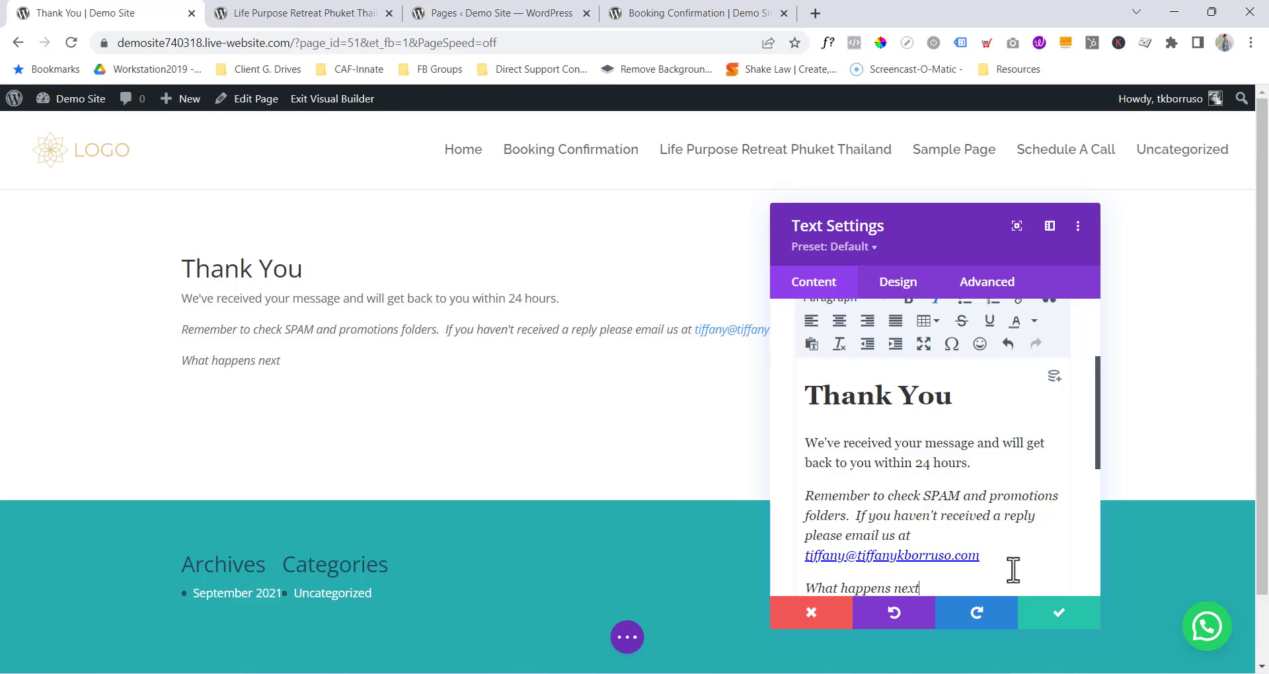
scroll(958, 502, "down", 3)
left_click_drag(927, 423, 810, 423)
scroll(925, 396, "up", 5)
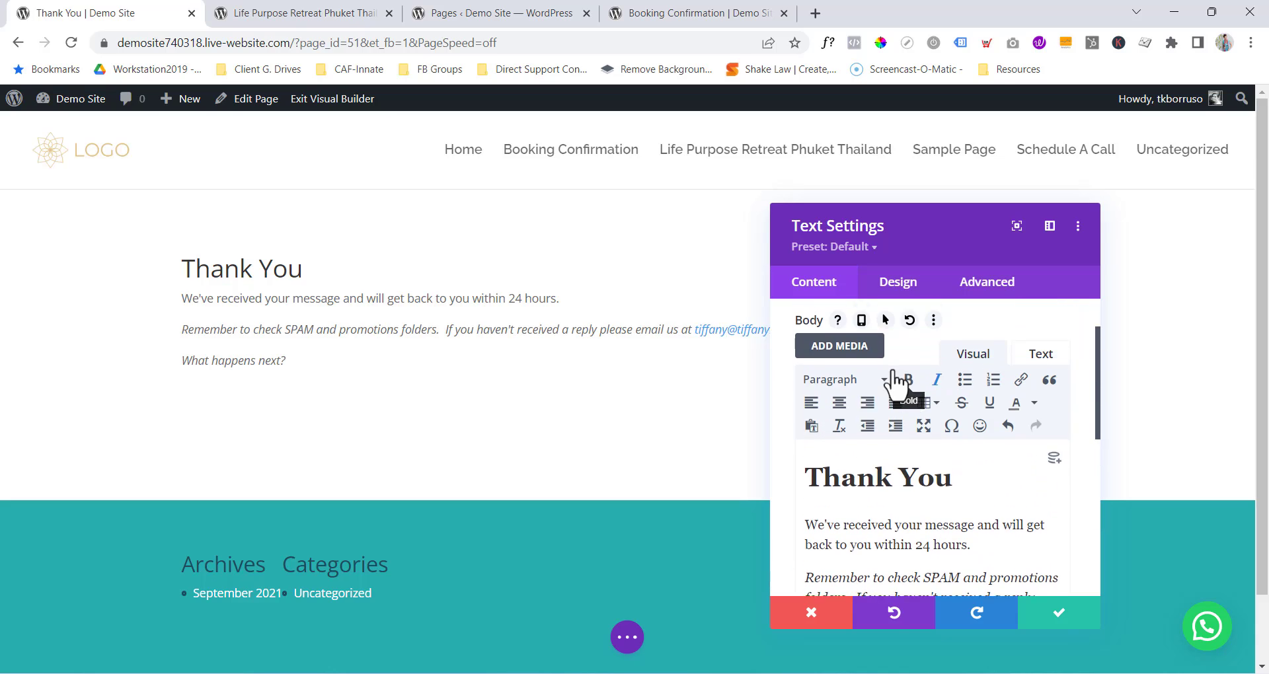
left_click(873, 385)
left_click(872, 481)
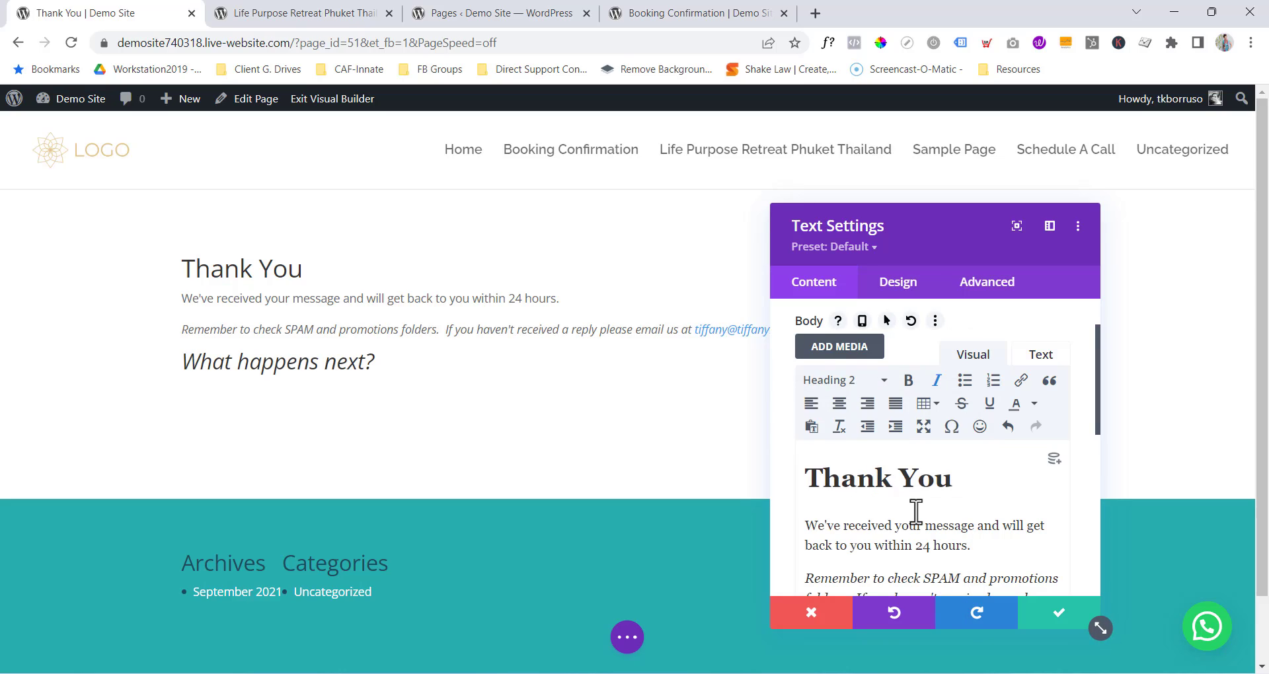
scroll(882, 489, "down", 4)
key("ctrl+i")
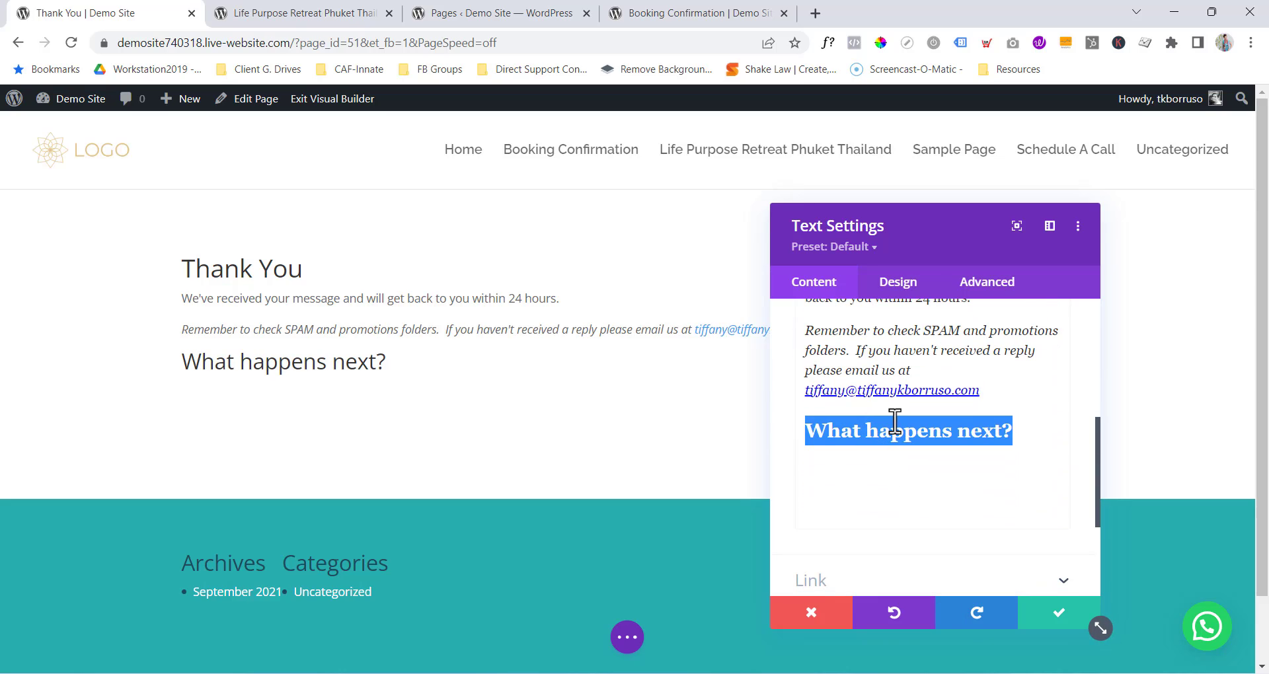
left_click(1028, 432)
key("Return")
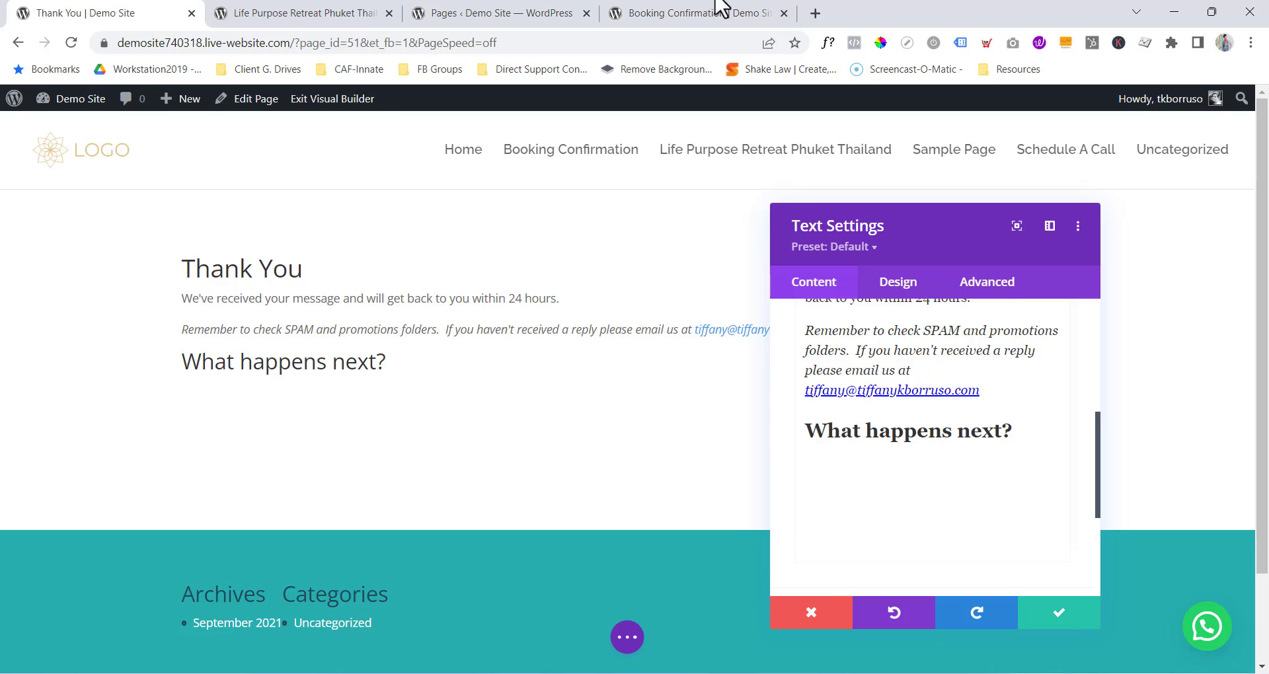
Paste the Facebook sentence from Booking Confirmation below it, reworded to 'While you wait for our reply'.
left_click(687, 13)
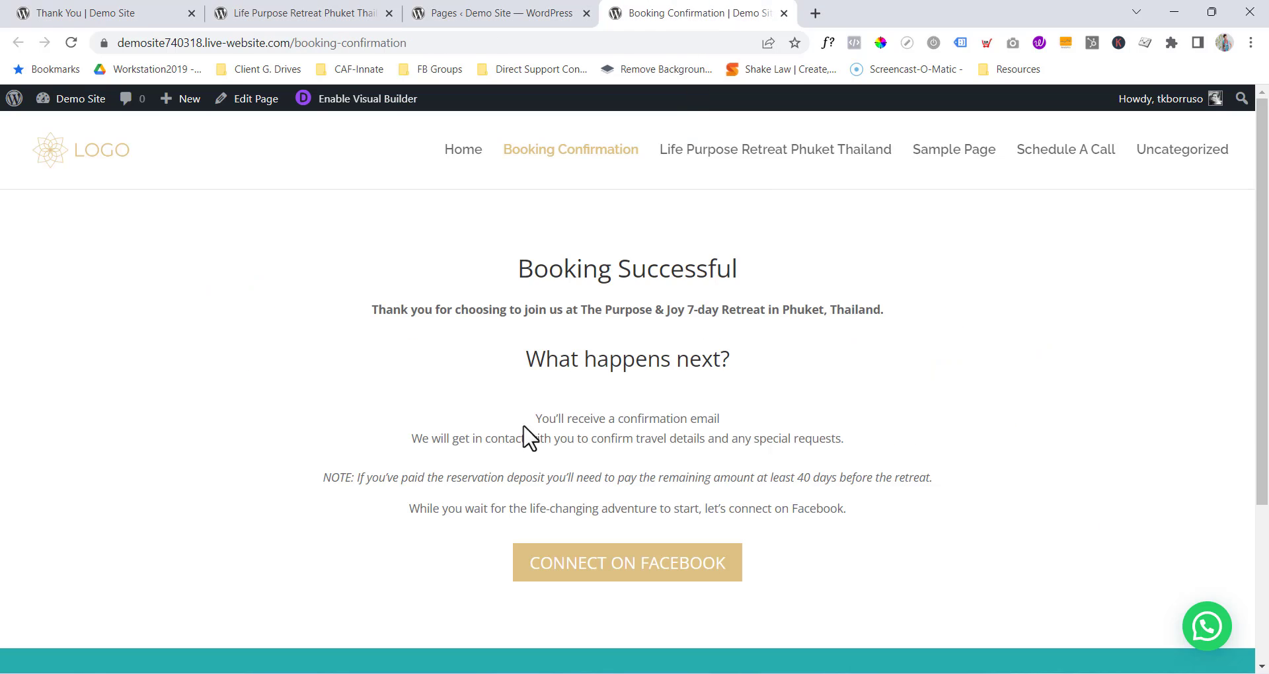
left_click_drag(409, 510, 839, 517)
key("ctrl+c")
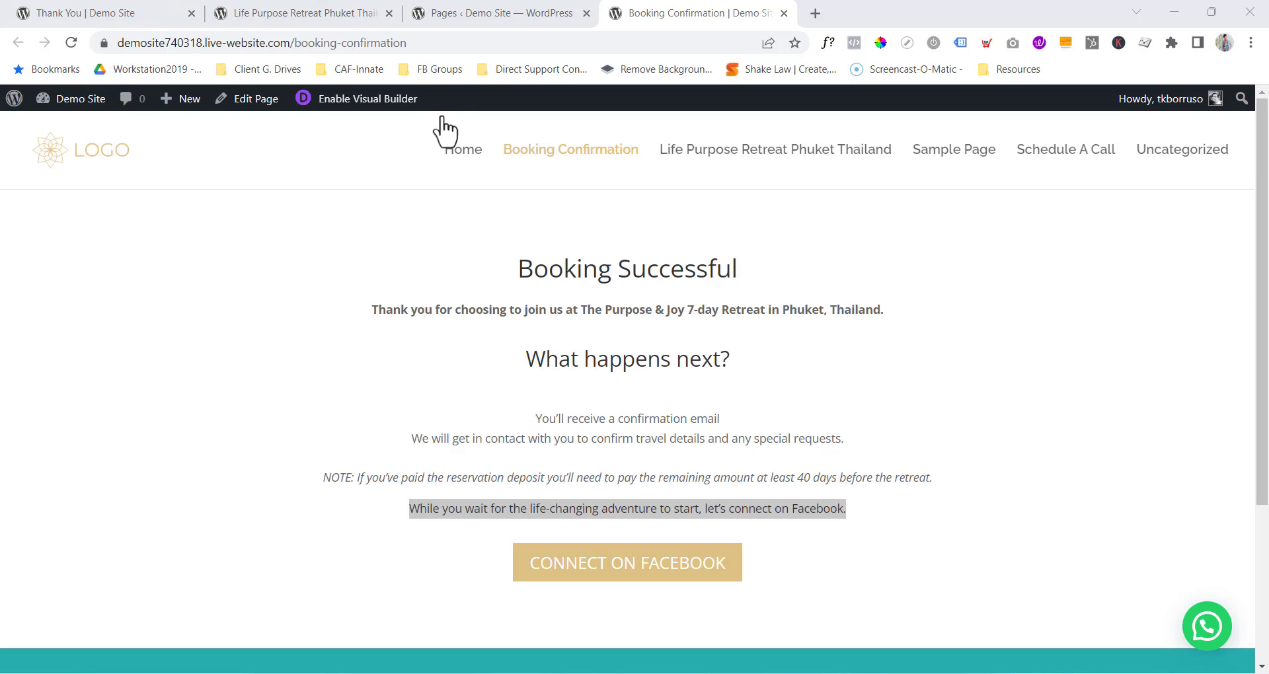
left_click(149, 15)
key("ctrl+v")
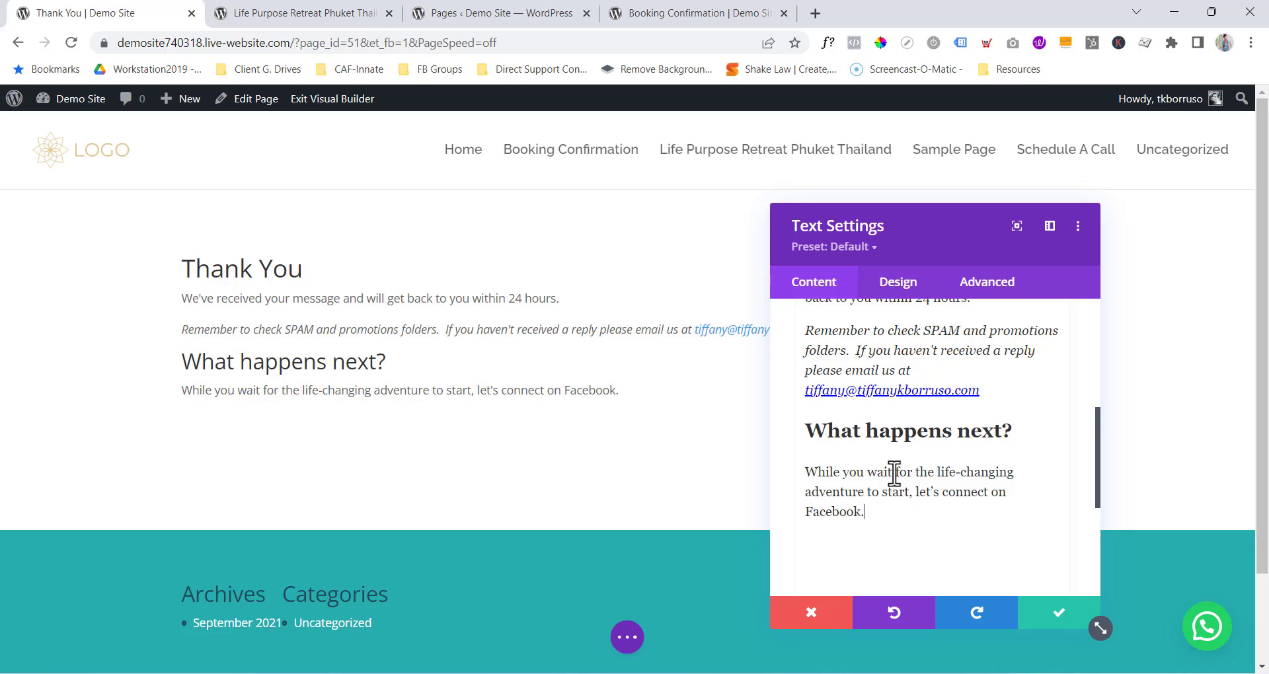
left_click_drag(896, 473, 919, 495)
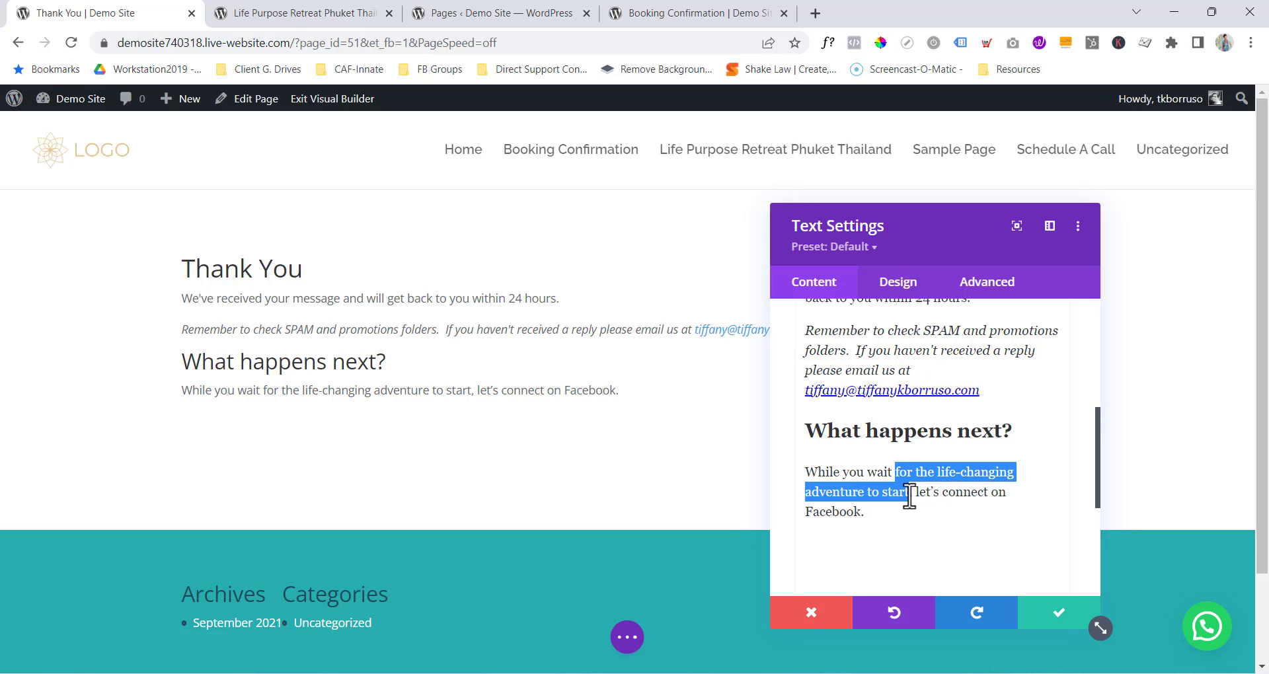
type("for our r")
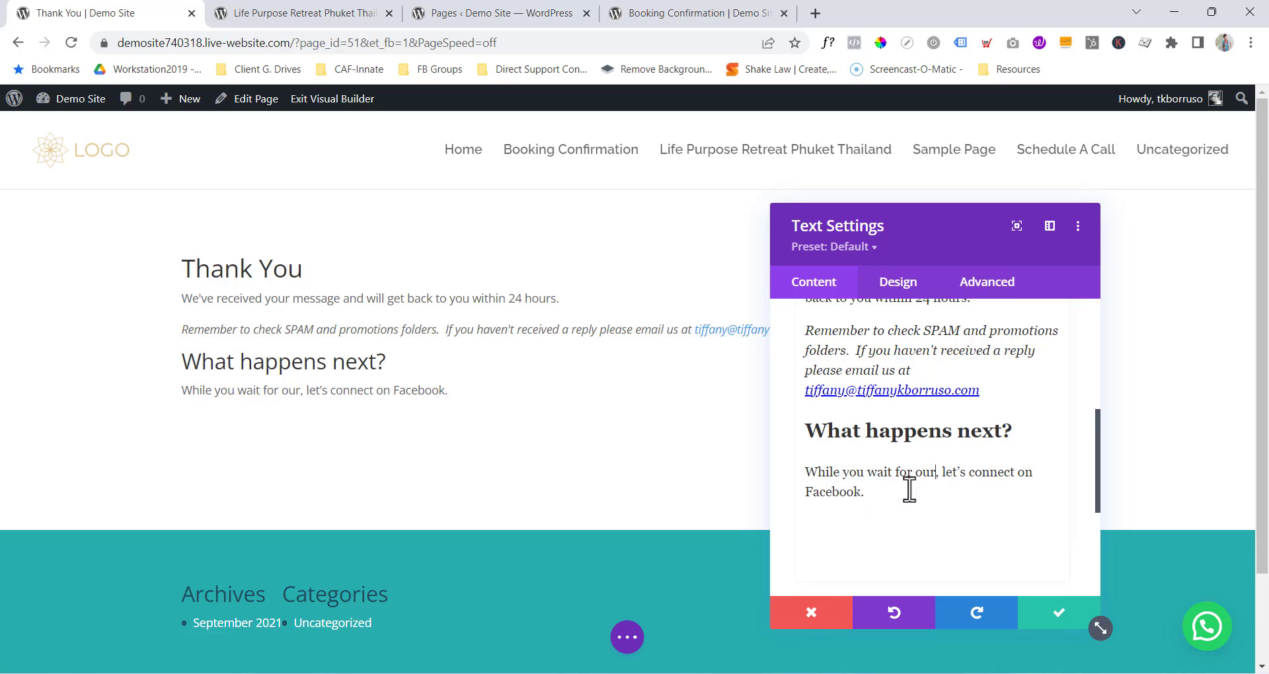
type("eply")
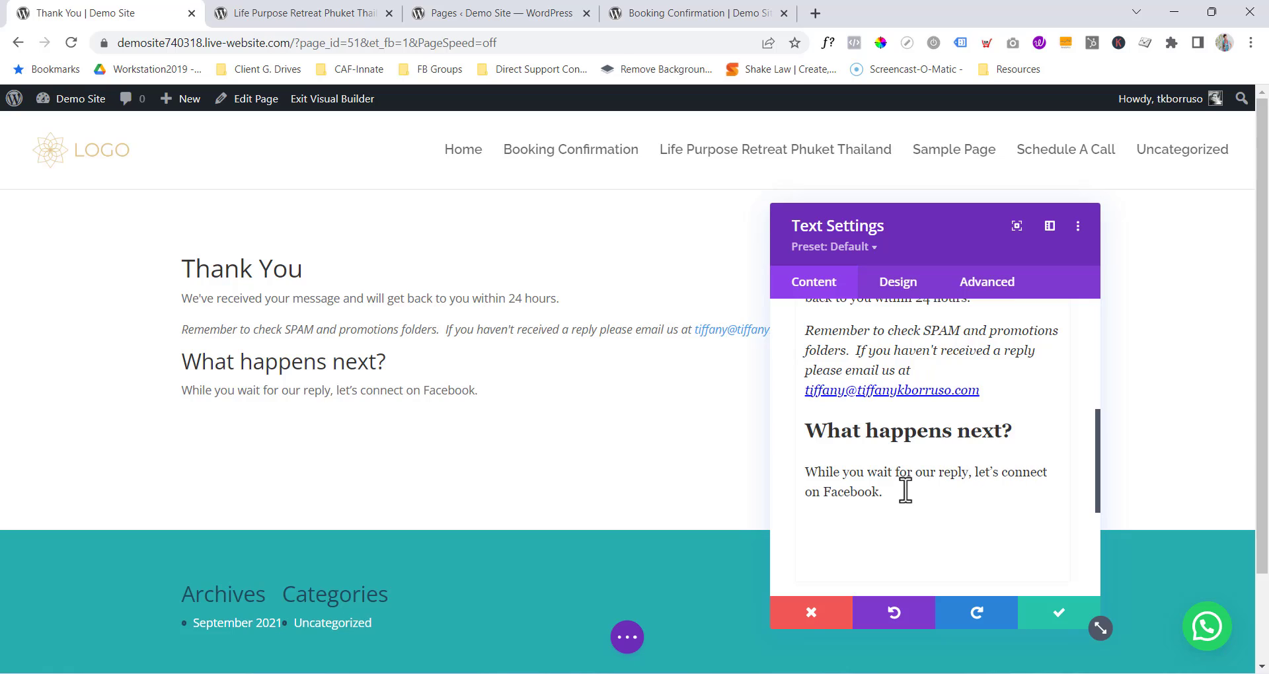
Insert a Button module below the Thank You text and label it CONNECT ON FACEBOOK.
left_click(1058, 621)
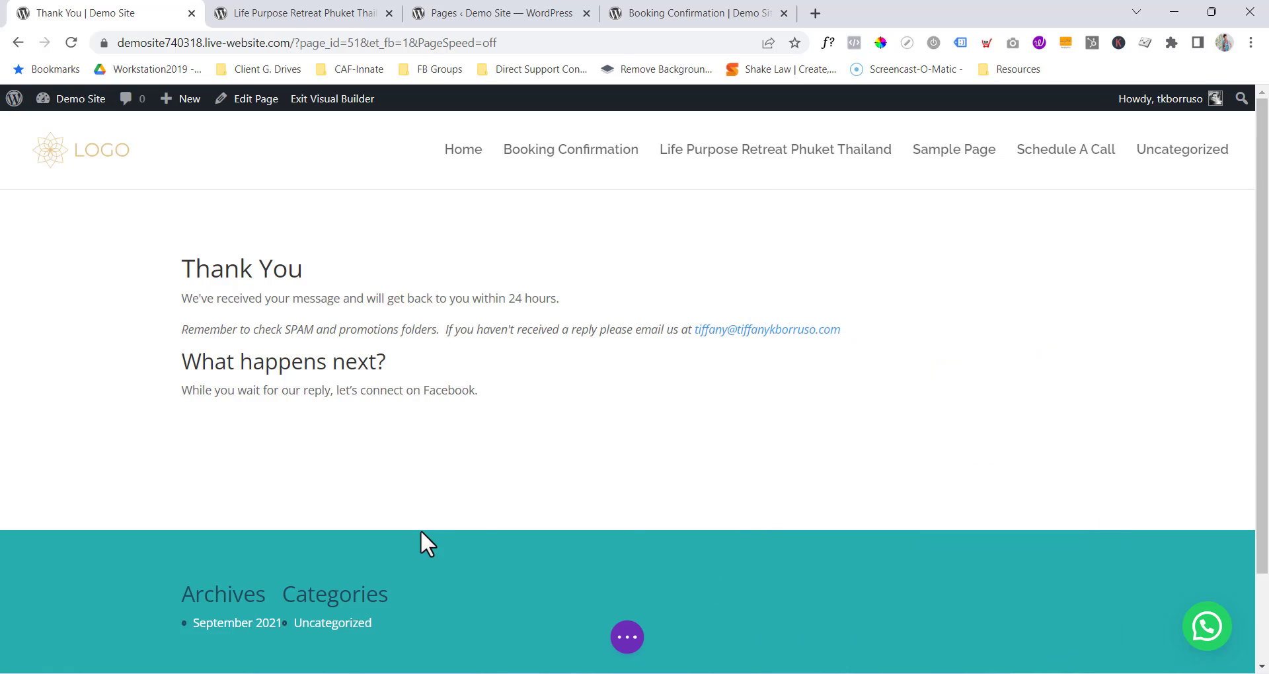
left_click(625, 436)
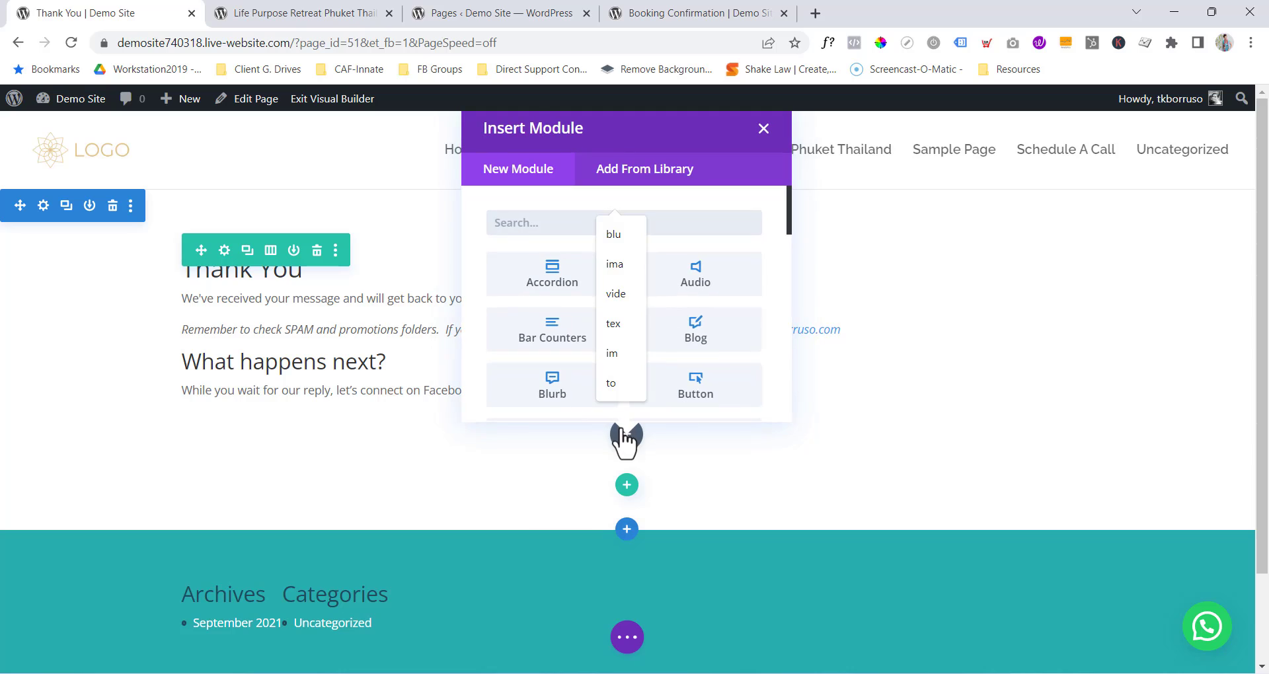
type("button")
left_click(568, 281)
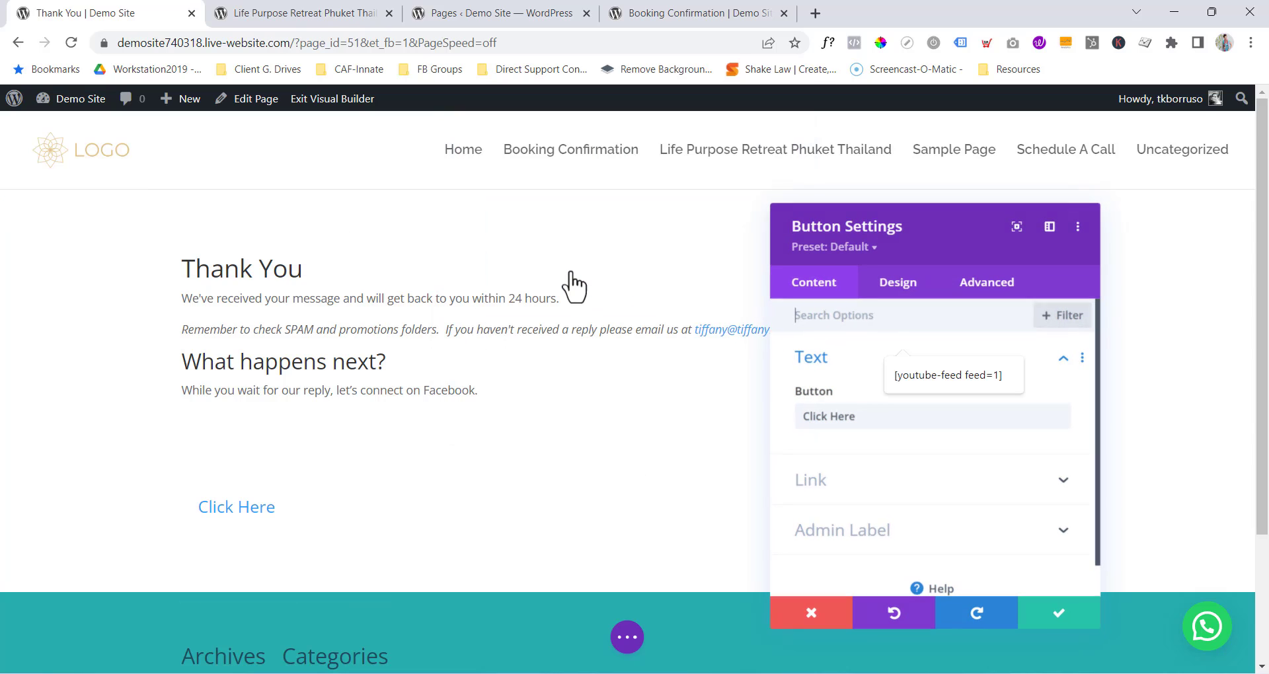
triple_click(875, 420)
type("CONNECT ON FACEBOOK")
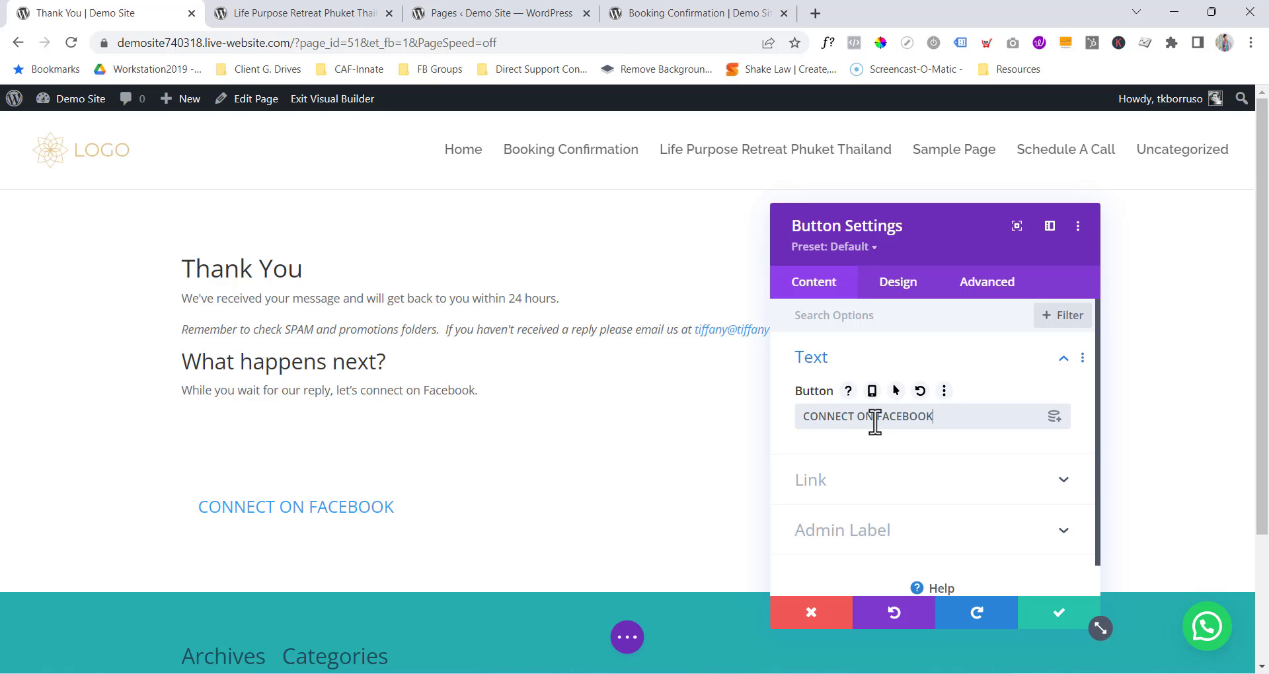
Set the button's Link Target to In The New Tab.
left_click(826, 492)
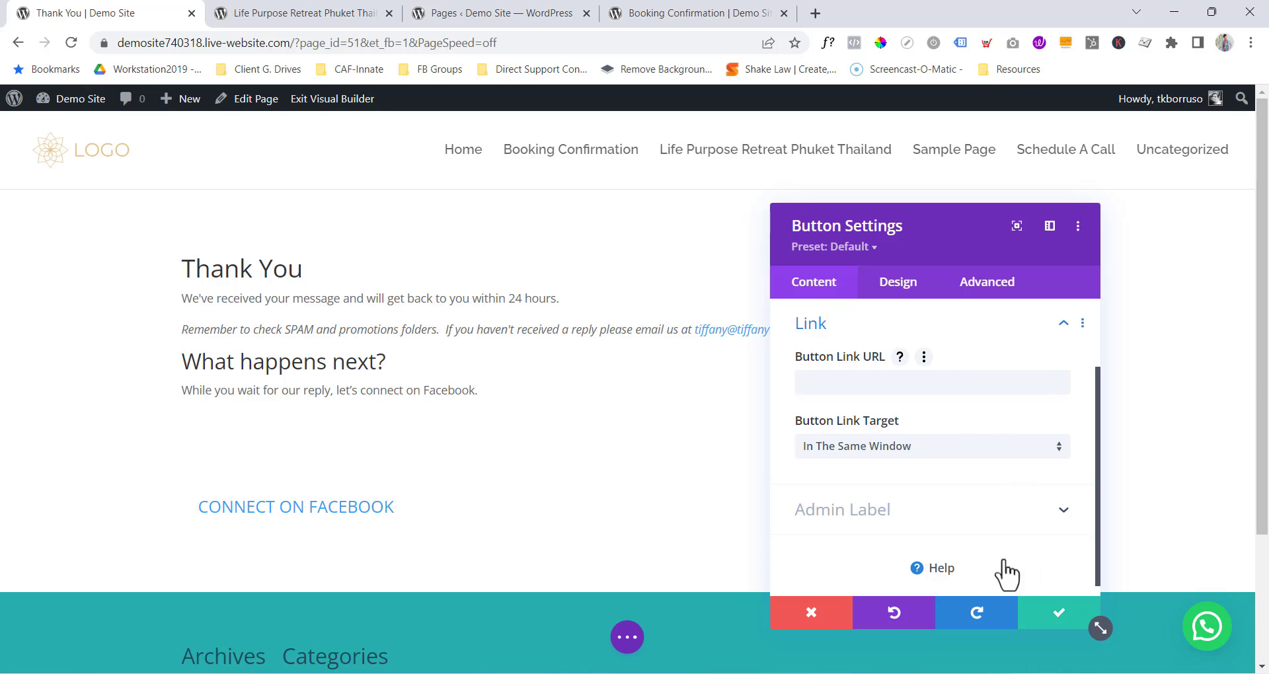
left_click(922, 451)
left_click(879, 491)
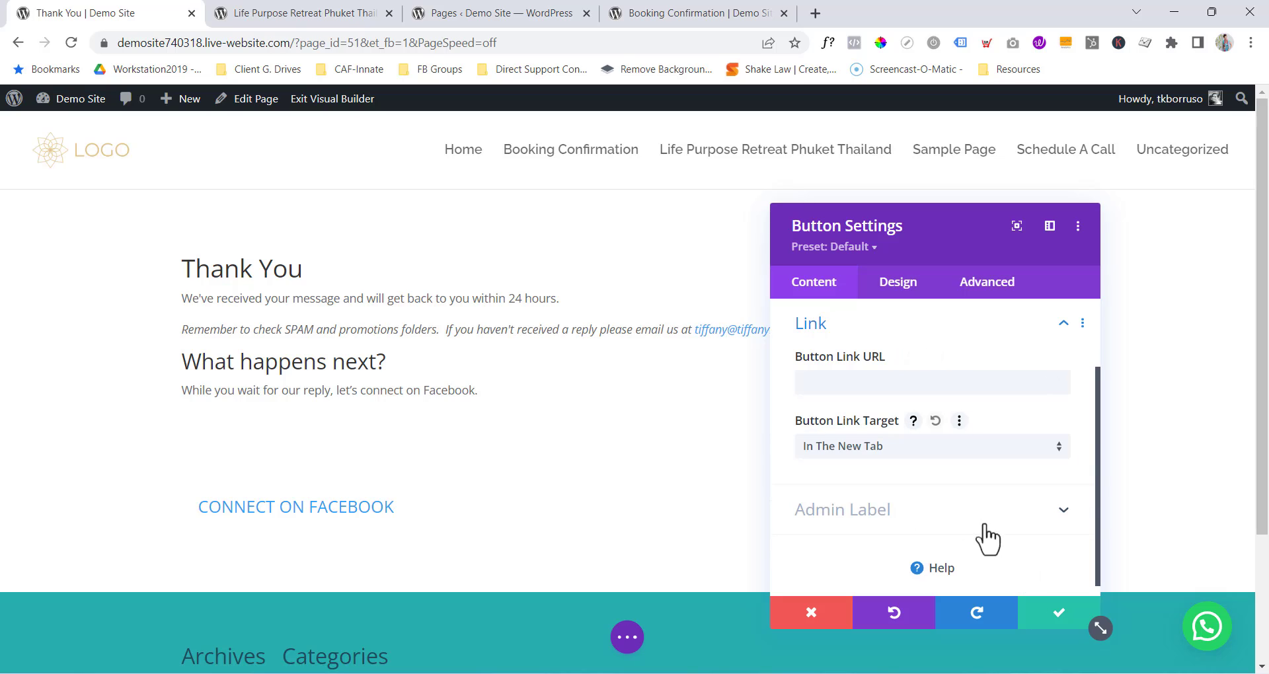
Centre-align the CONNECT ON FACEBOOK button.
left_click(897, 285)
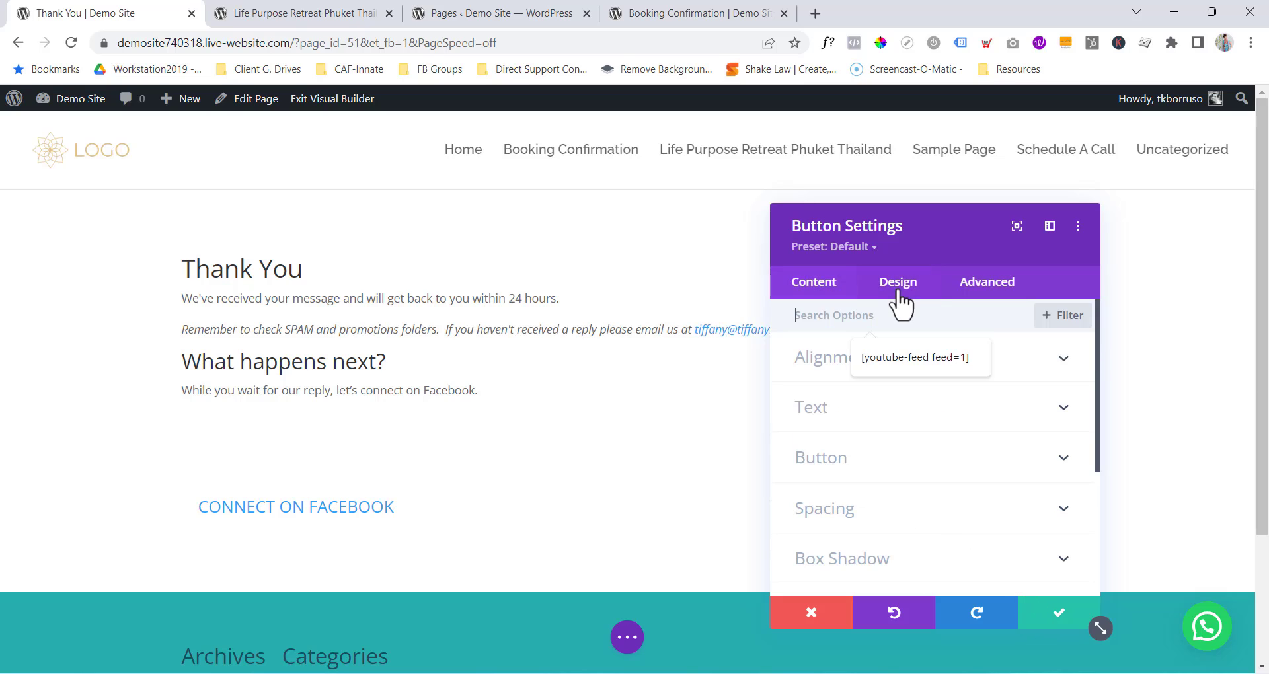
left_click(822, 366)
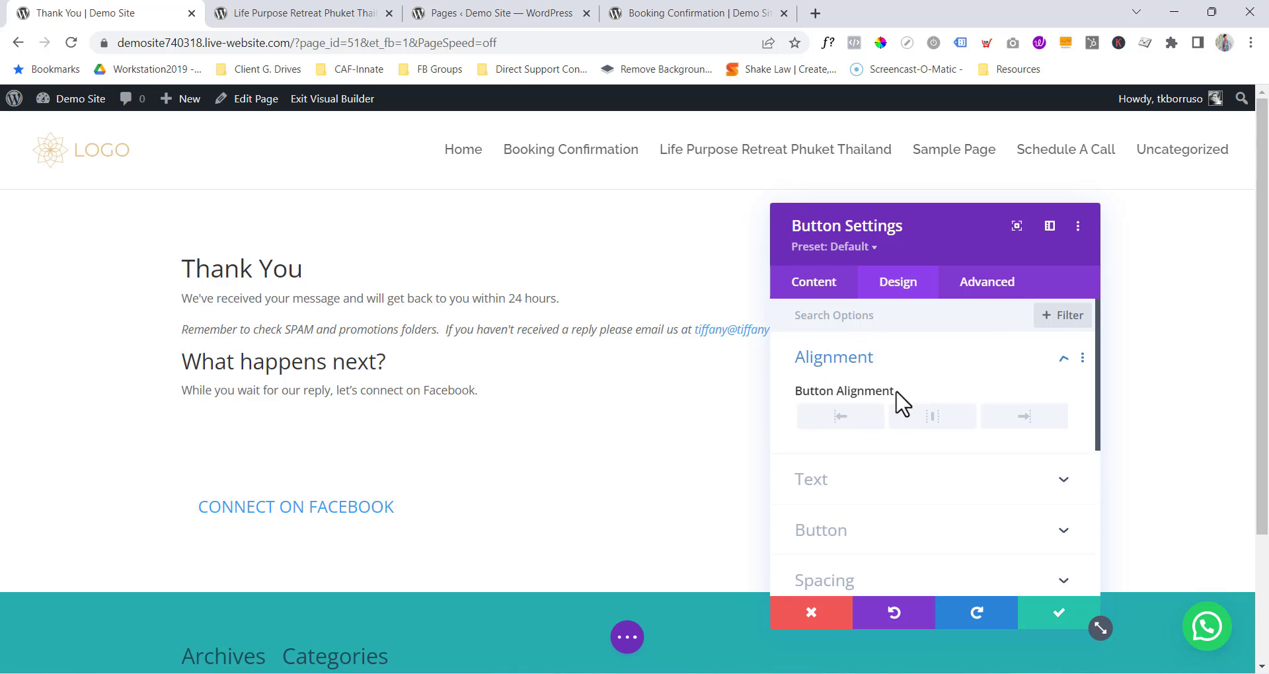
left_click(934, 415)
left_click(846, 367)
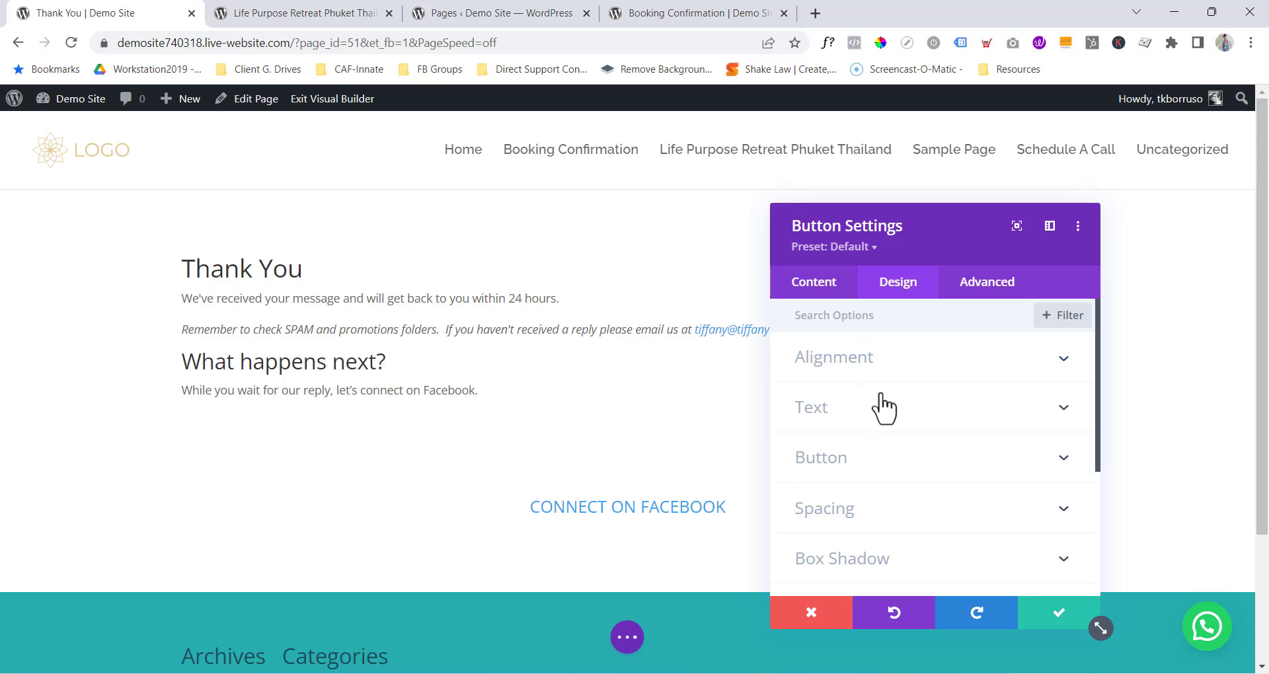
Enable custom button styles and set the background to #DDC081 sampled from the Booking Confirmation button.
left_click(855, 458)
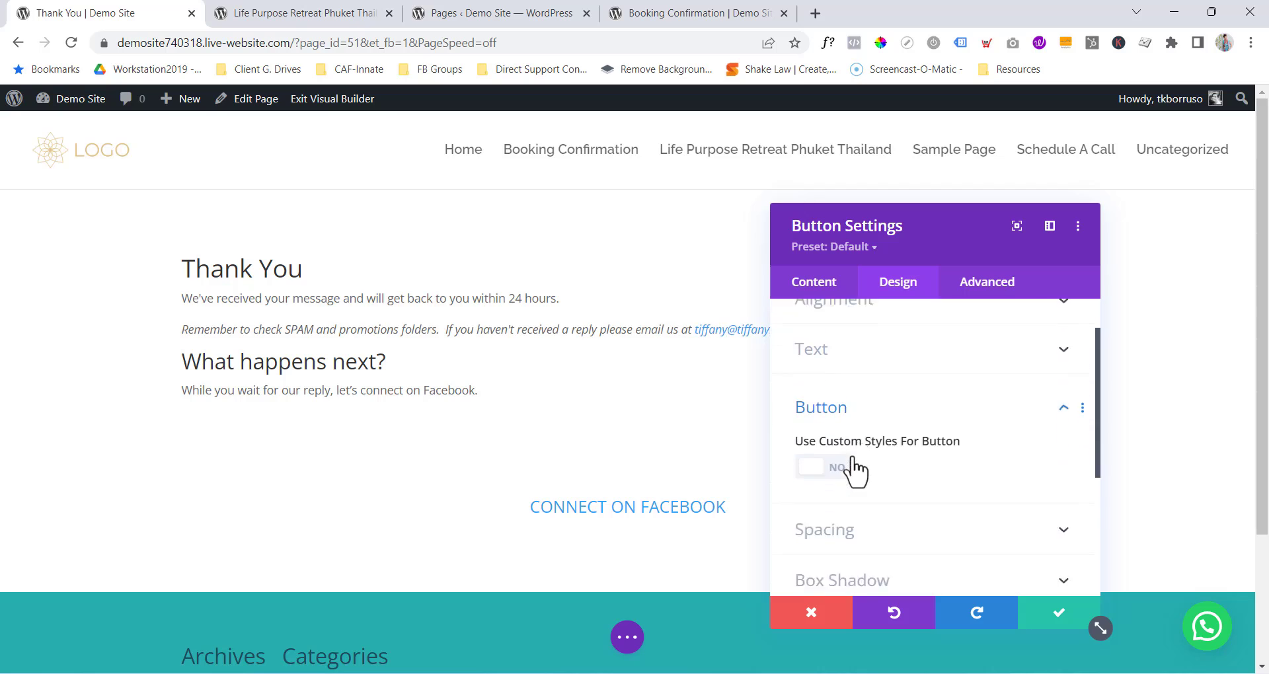
left_click(832, 395)
scroll(885, 413, "down", 3)
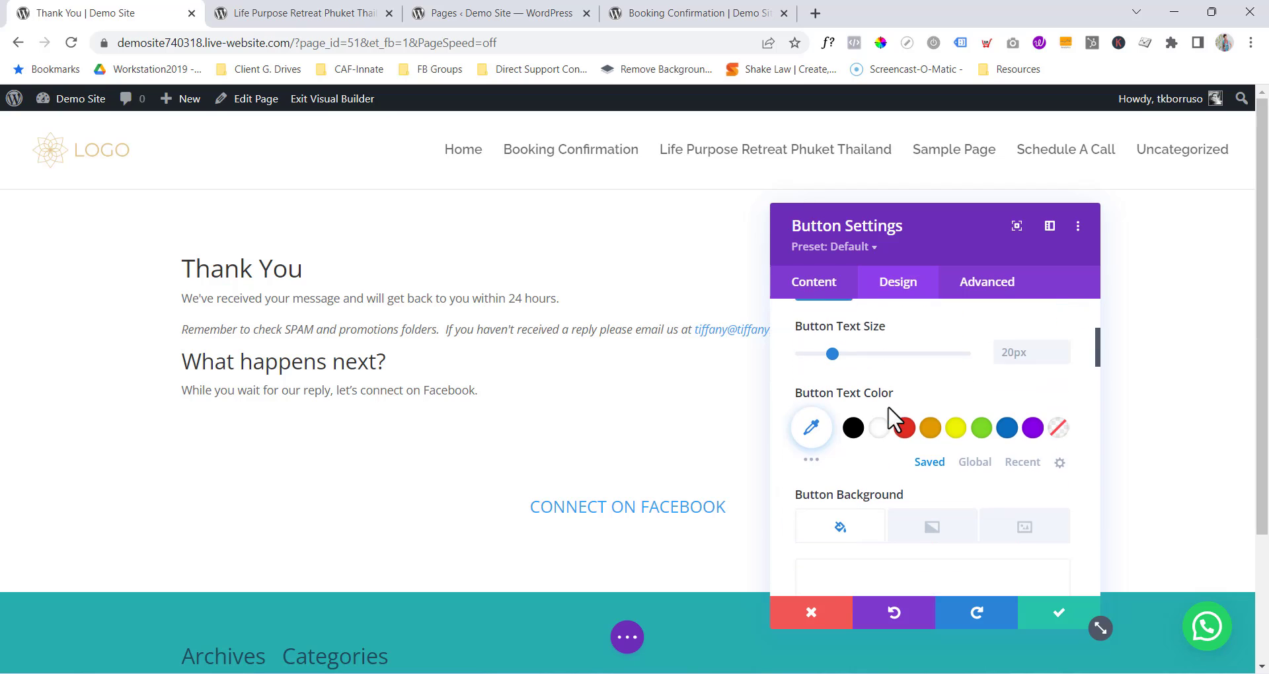
left_click(935, 553)
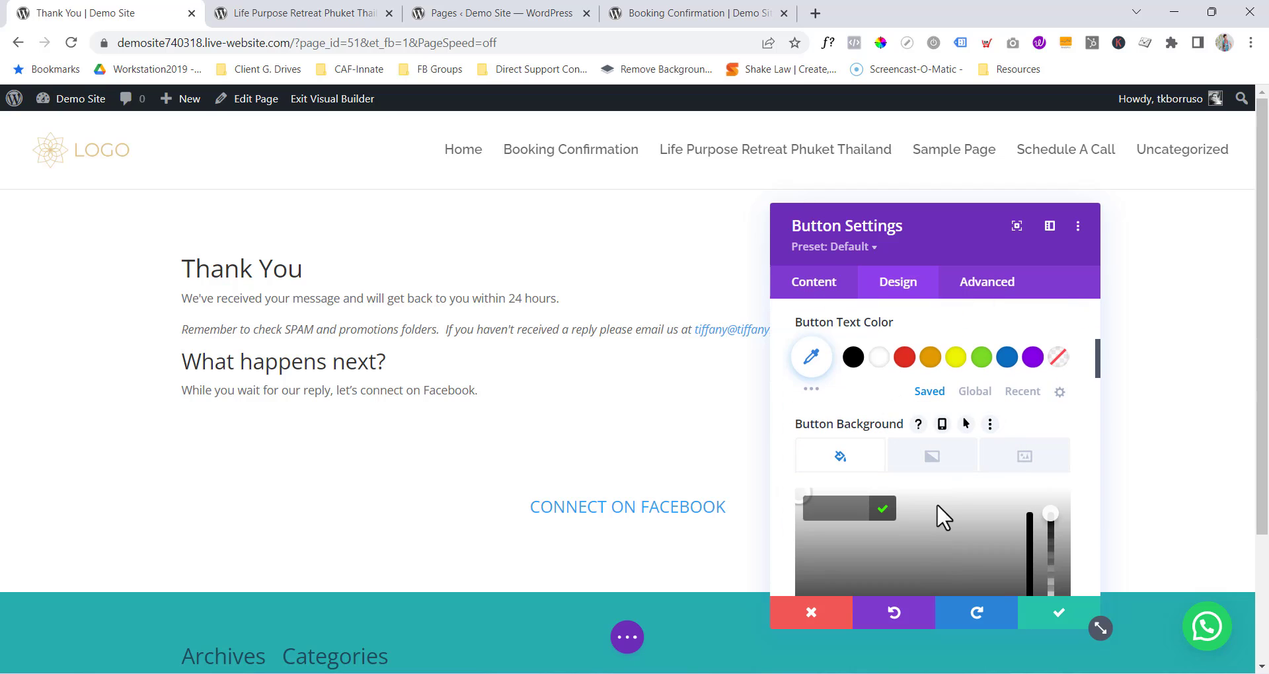
scroll(978, 495, "down", 5)
left_click(1015, 459)
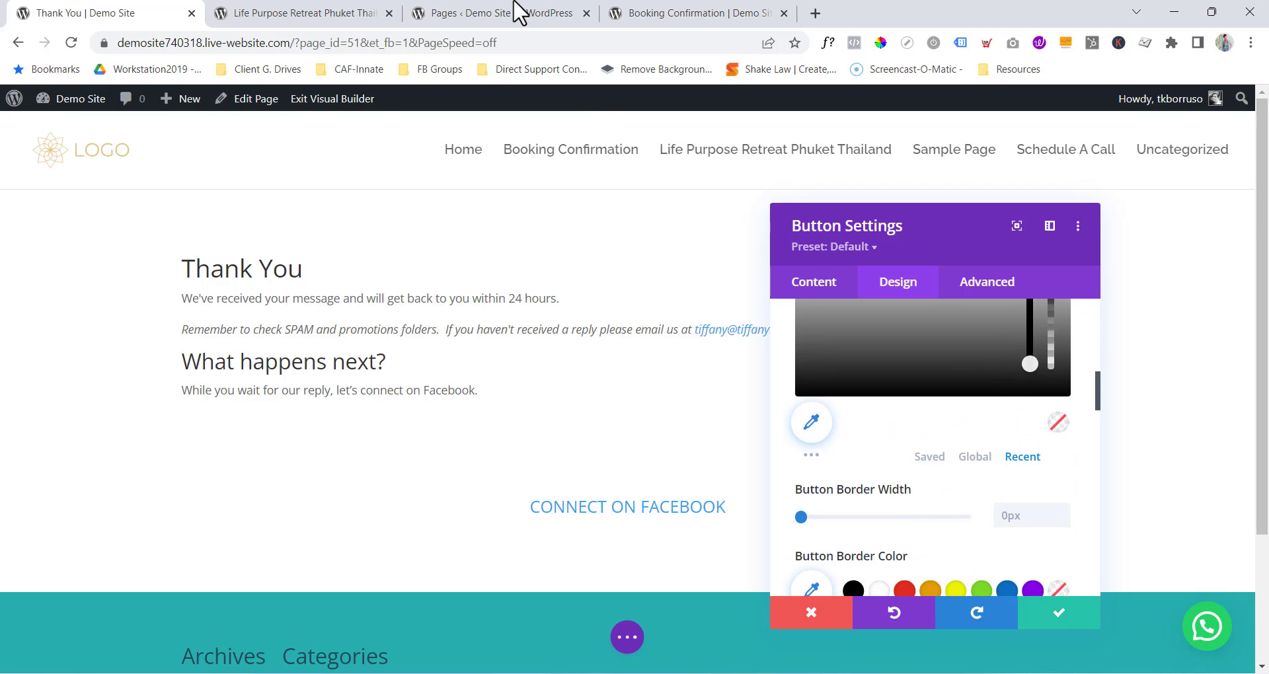
left_click(664, 14)
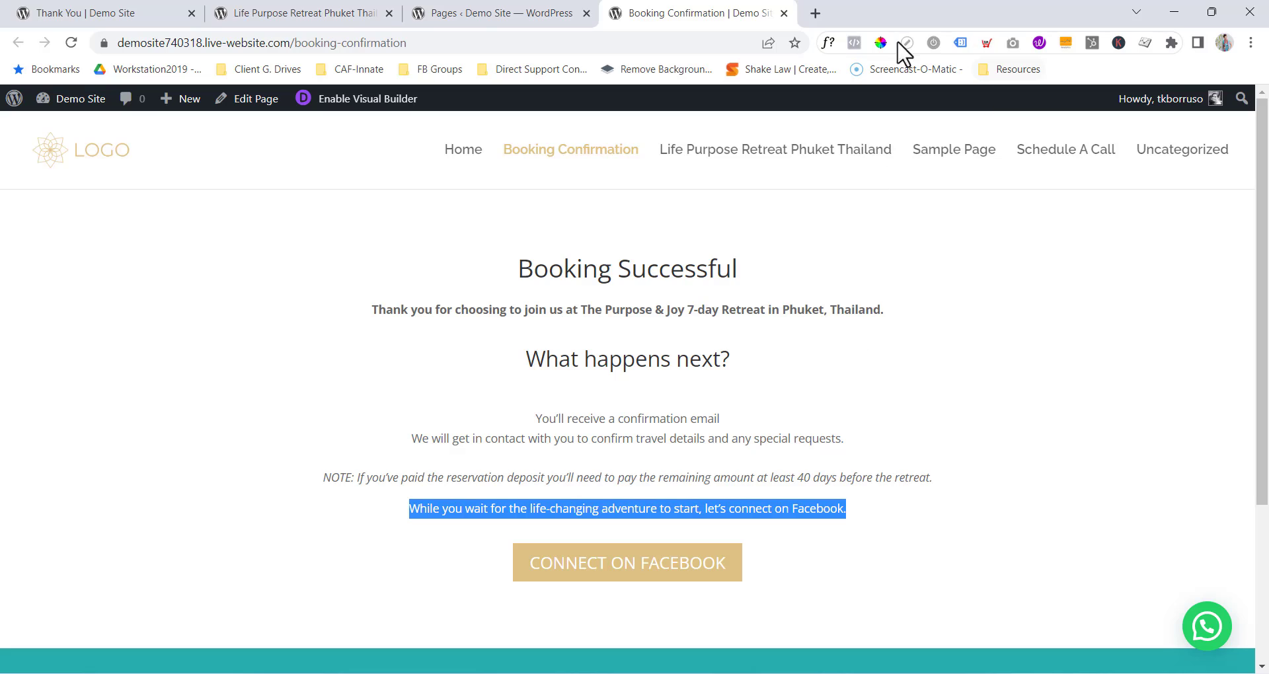
left_click(880, 44)
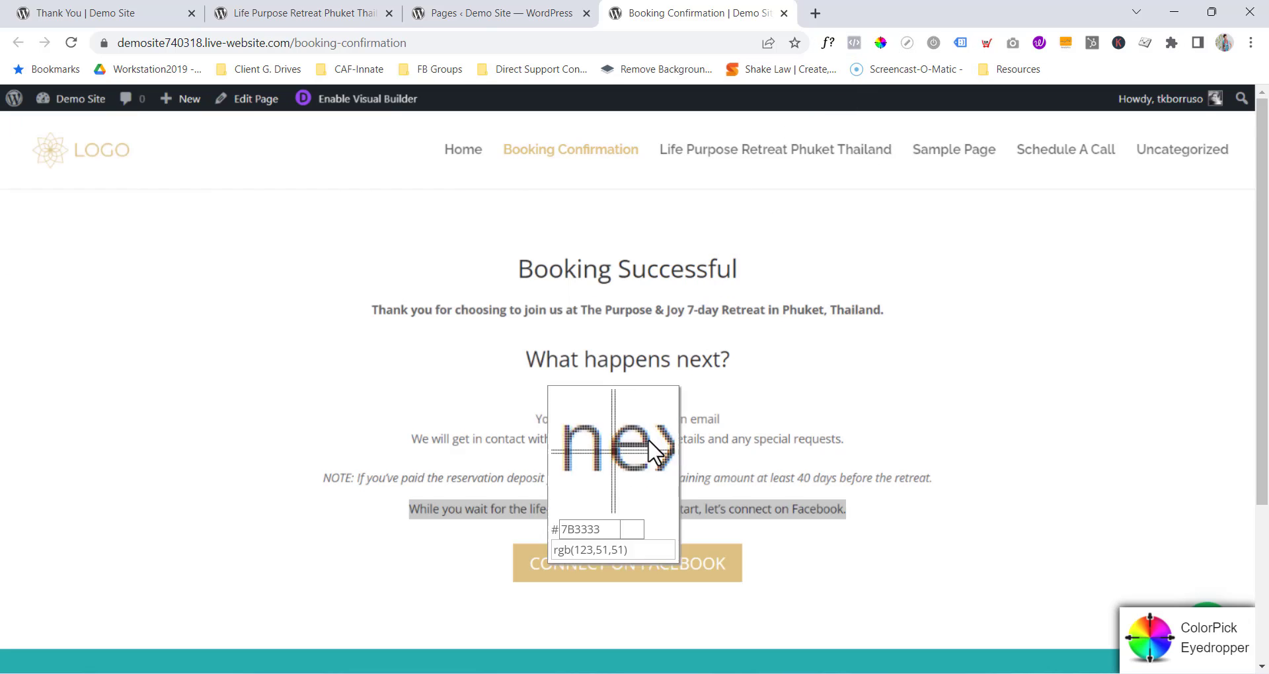
left_click(627, 551)
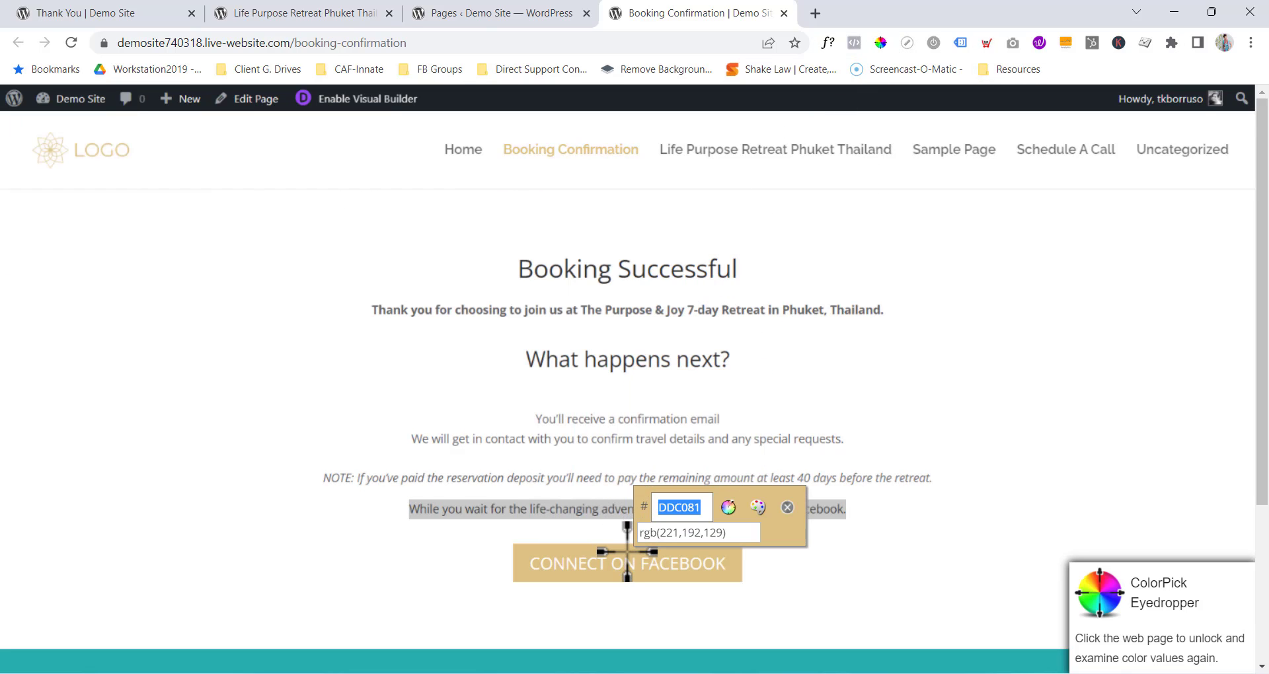
left_click(113, 18)
left_click(846, 368)
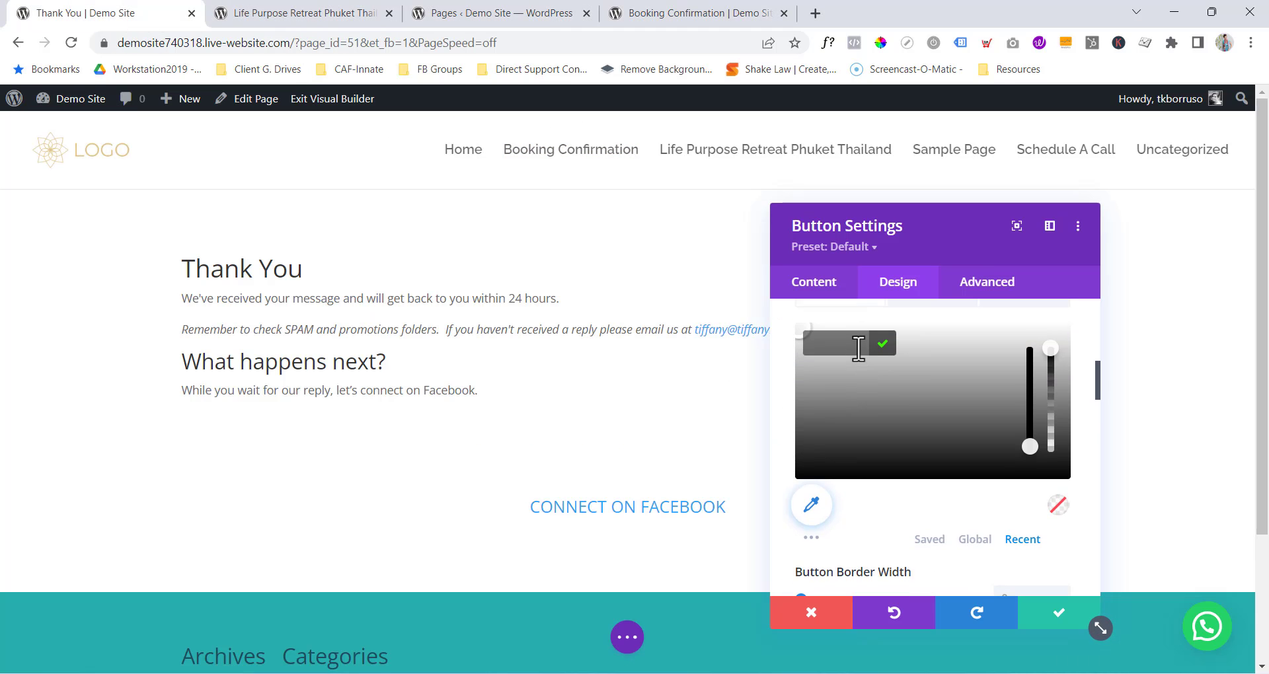
type("#DDC081")
left_click(883, 344)
Set the button text colour to white and save the button settings.
scroll(925, 385, "up", 2)
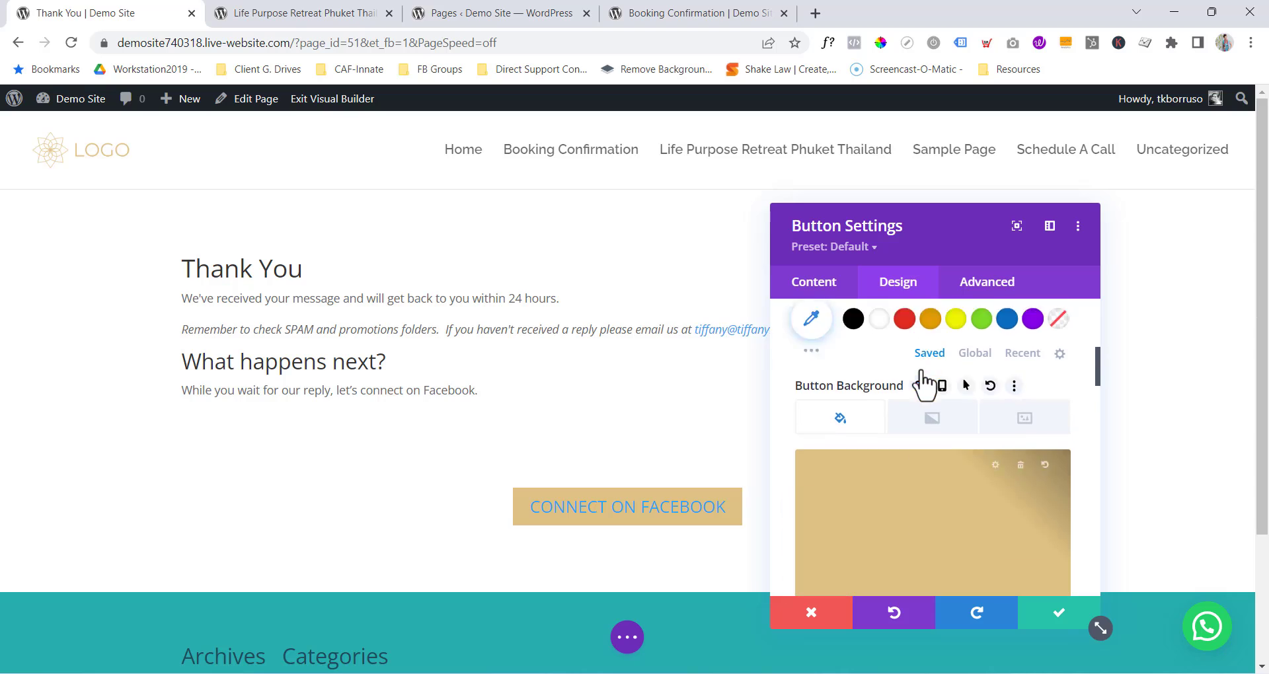
scroll(922, 376, "up", 1)
left_click(879, 357)
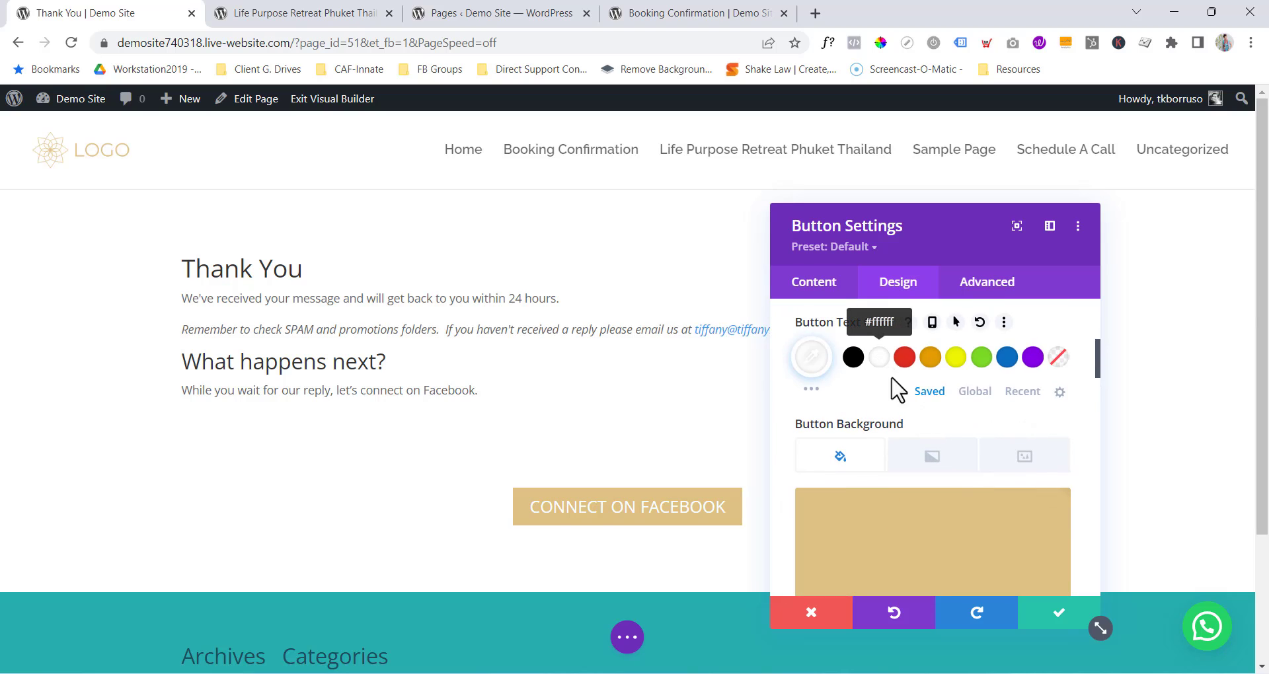
left_click(1050, 618)
Centre-align the heading and body text of the Thank You text module.
left_click(598, 296)
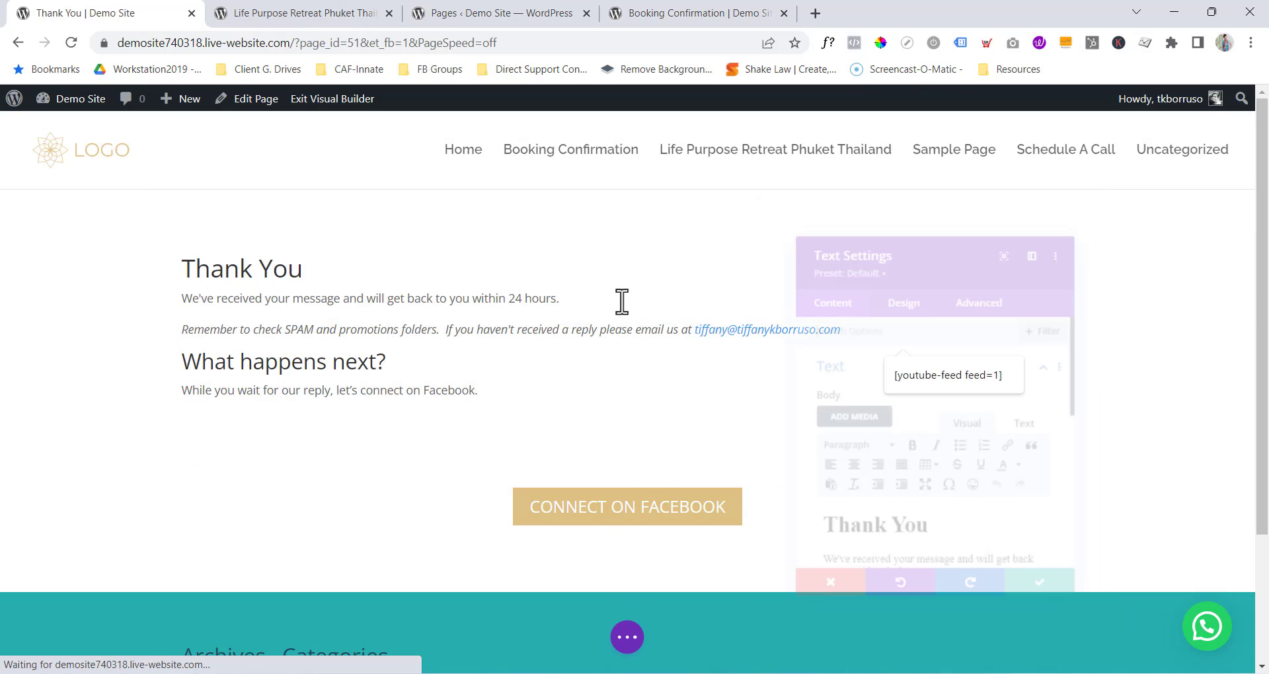
left_click(894, 286)
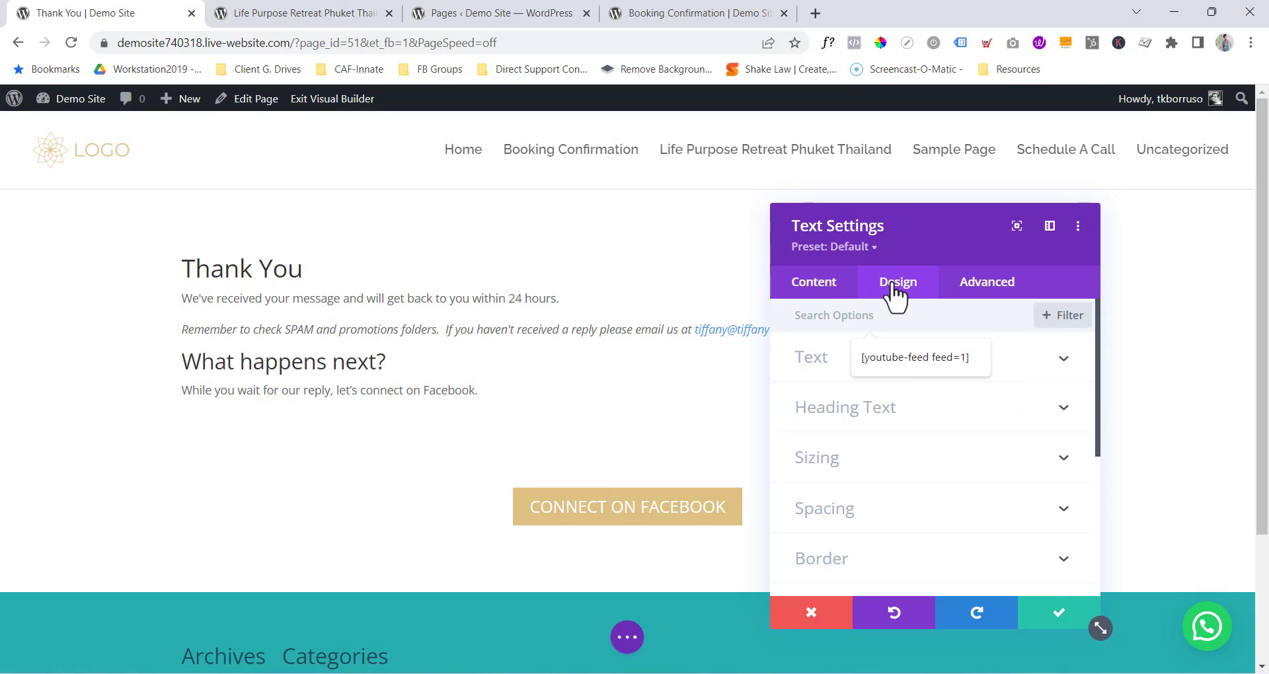
left_click(853, 410)
scroll(918, 409, "down", 4)
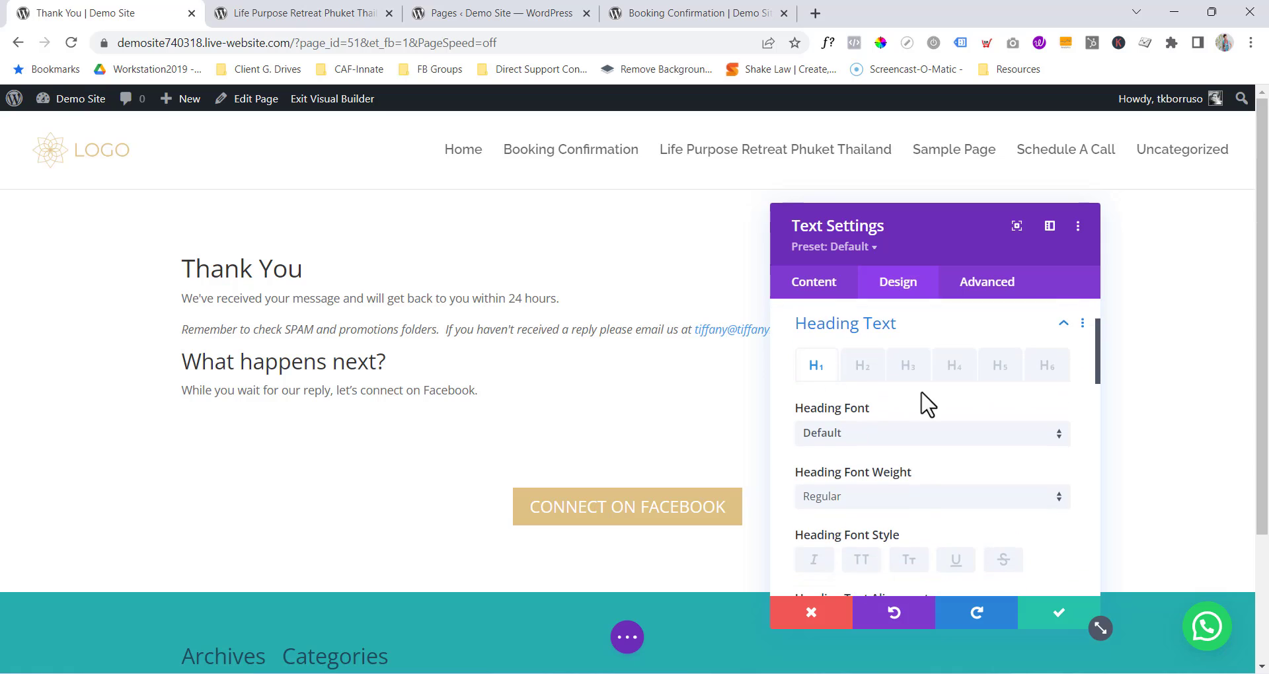
left_click(900, 463)
scroll(909, 462, "up", 4)
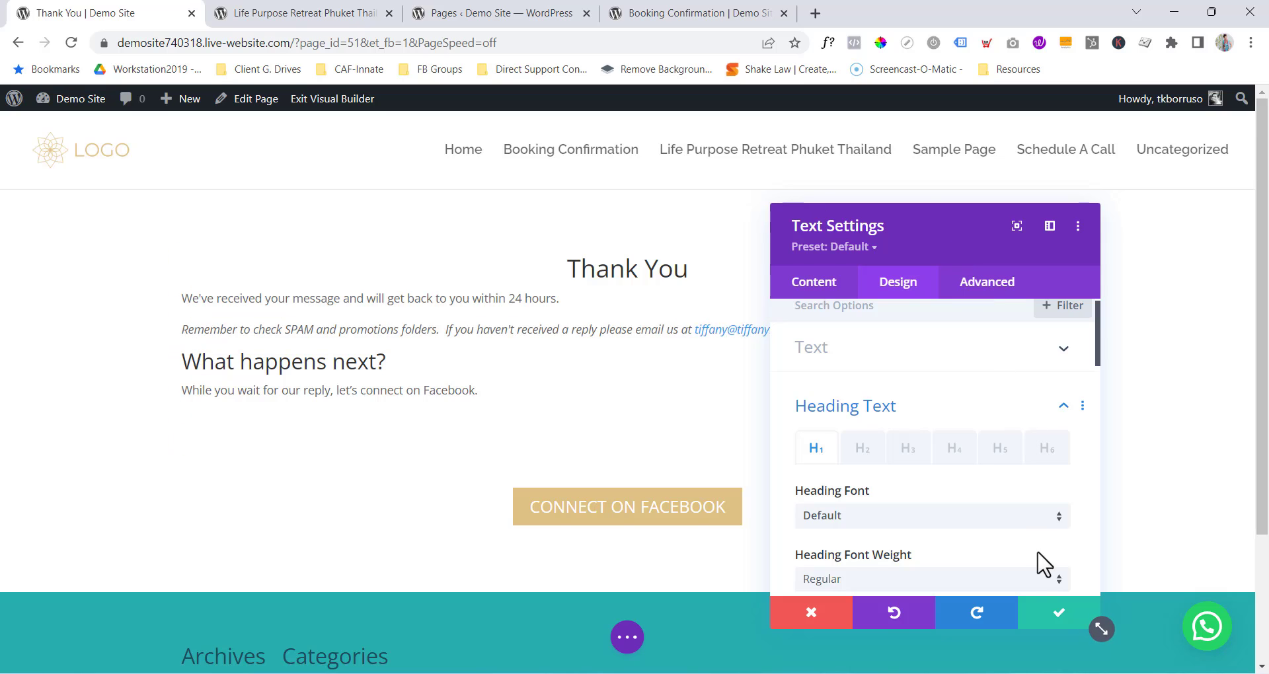
left_click(823, 287)
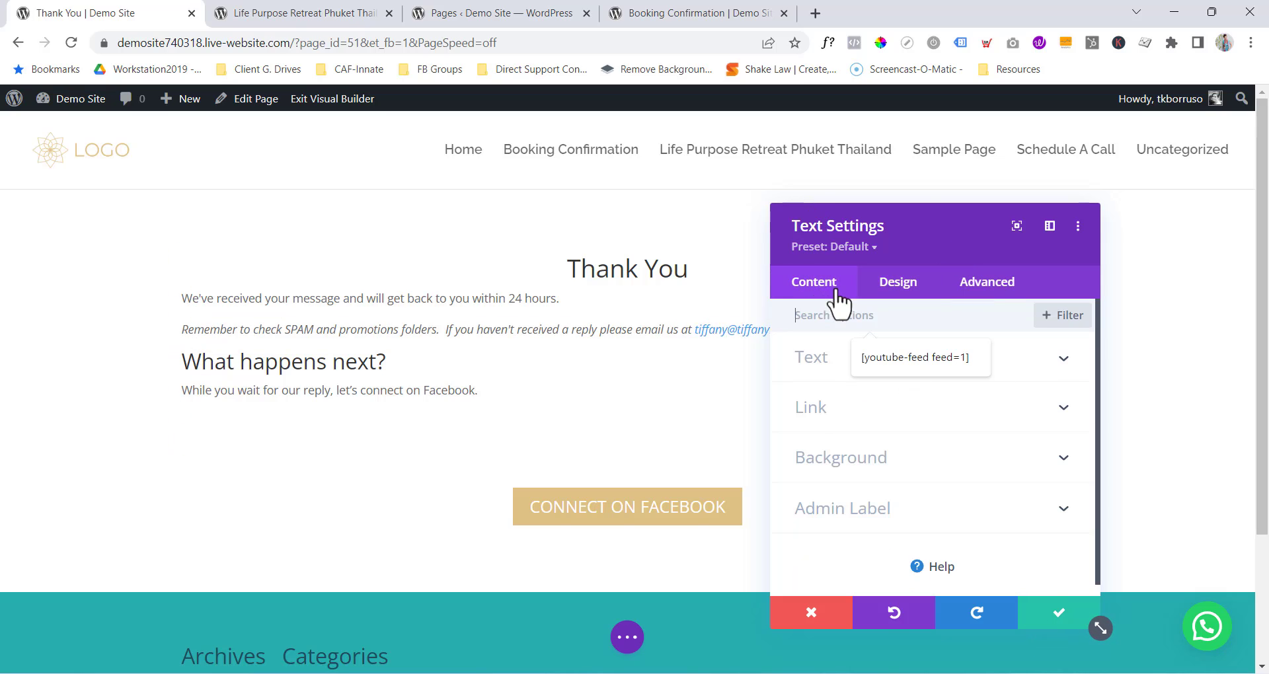
left_click(829, 357)
left_click(902, 285)
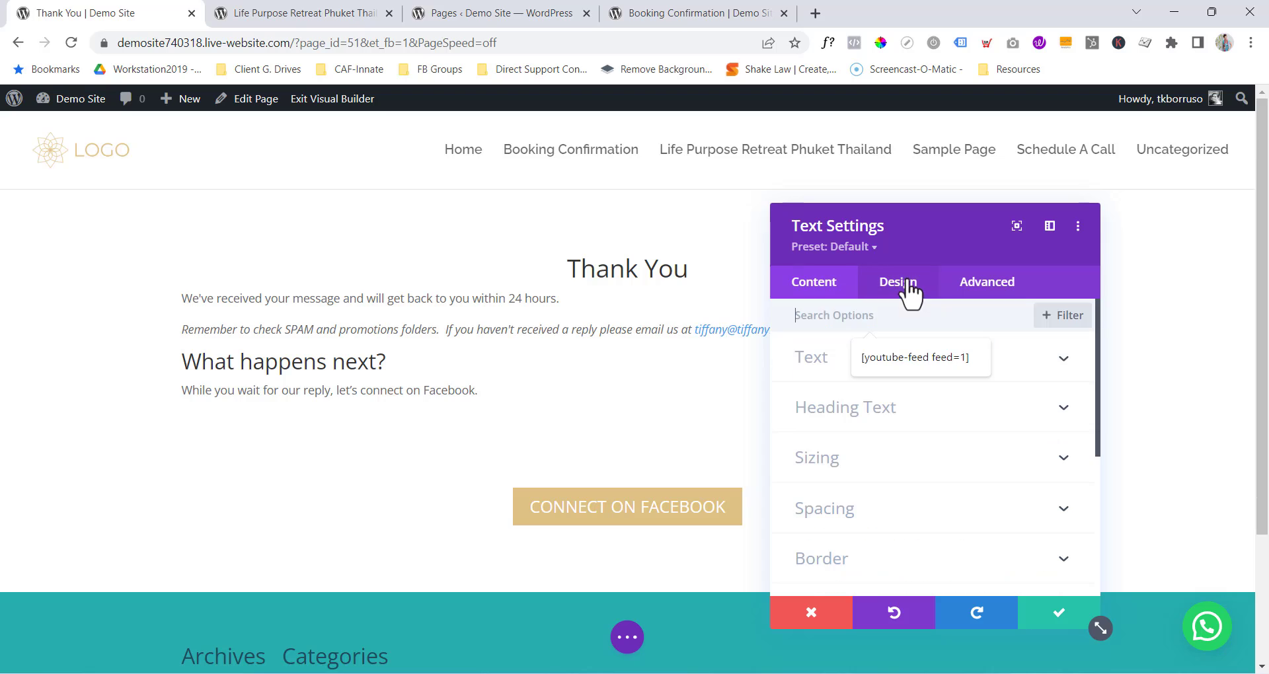
left_click(816, 366)
scroll(925, 422, "down", 5)
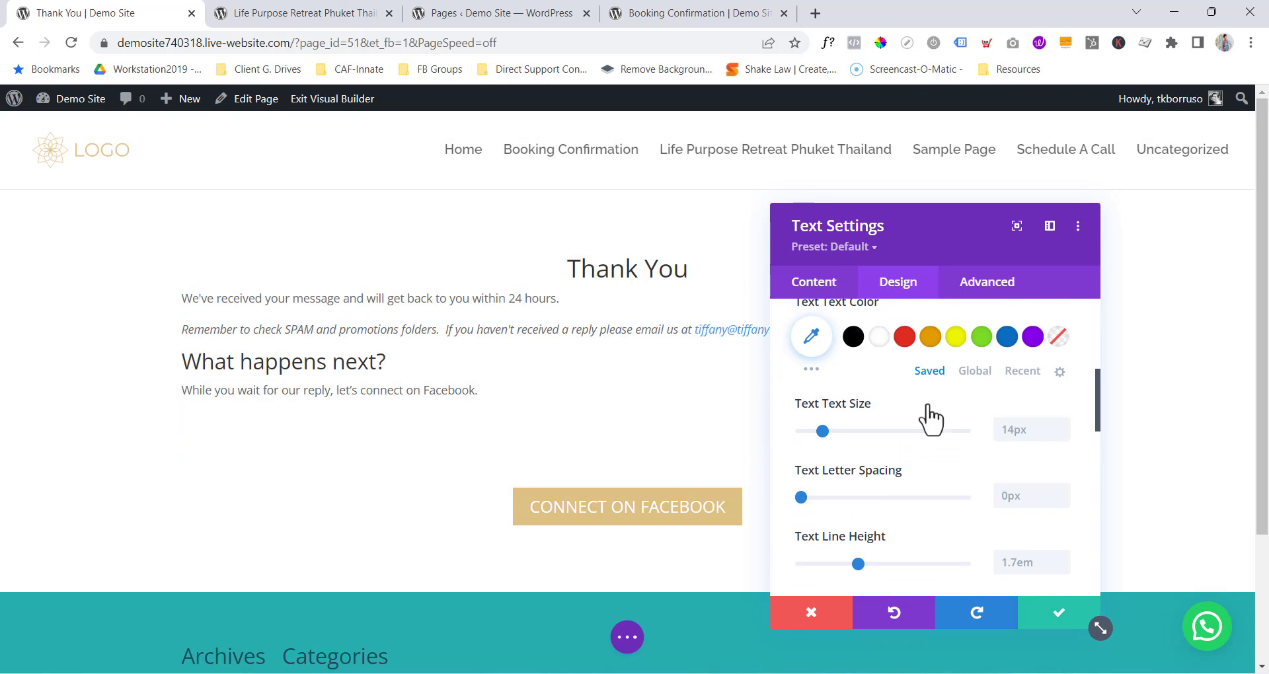
scroll(921, 466, "down", 2)
left_click(900, 378)
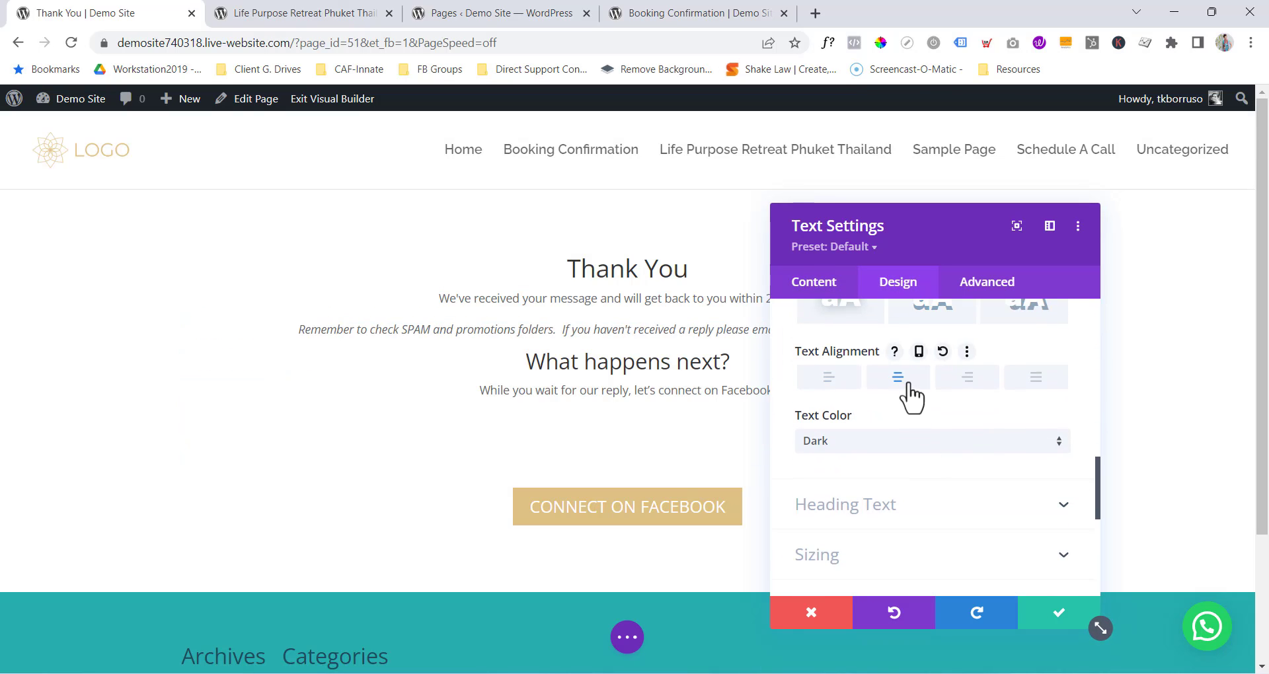
Add two blank lines above 'What happens next?' and delete the empty lines after the Facebook sentence.
left_click(819, 284)
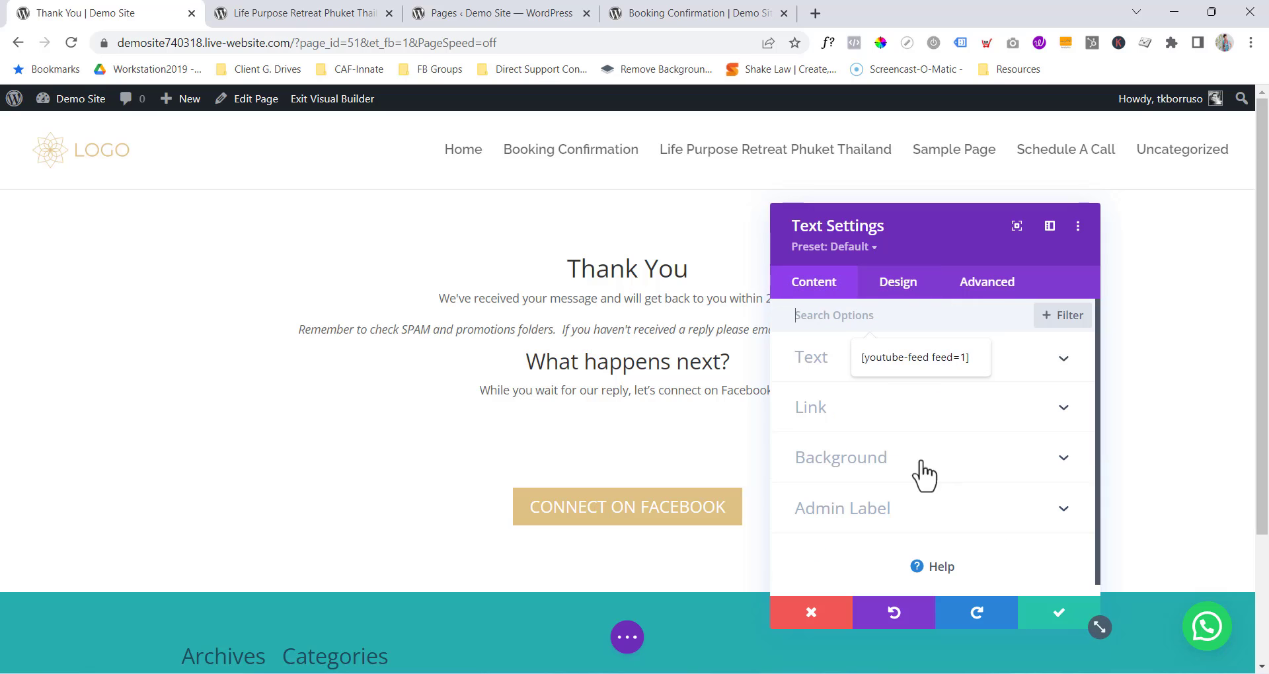
left_click(824, 357)
scroll(824, 462, "down", 3)
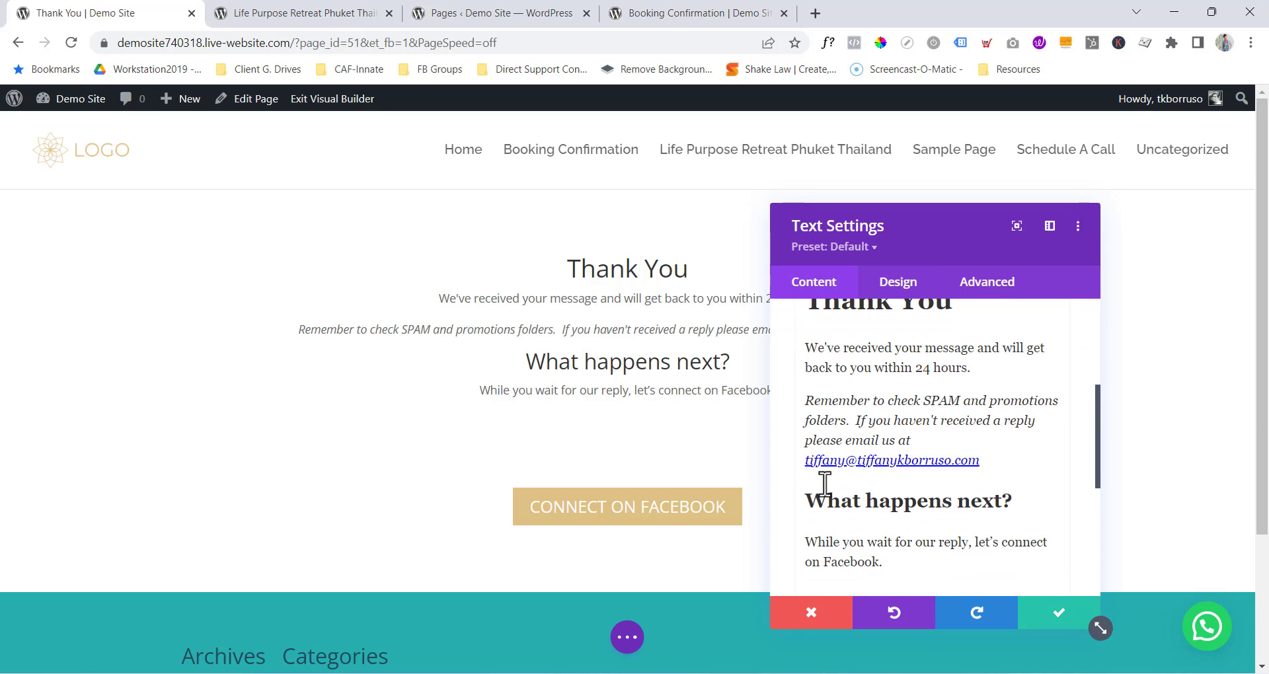
left_click(807, 505)
key("Return")
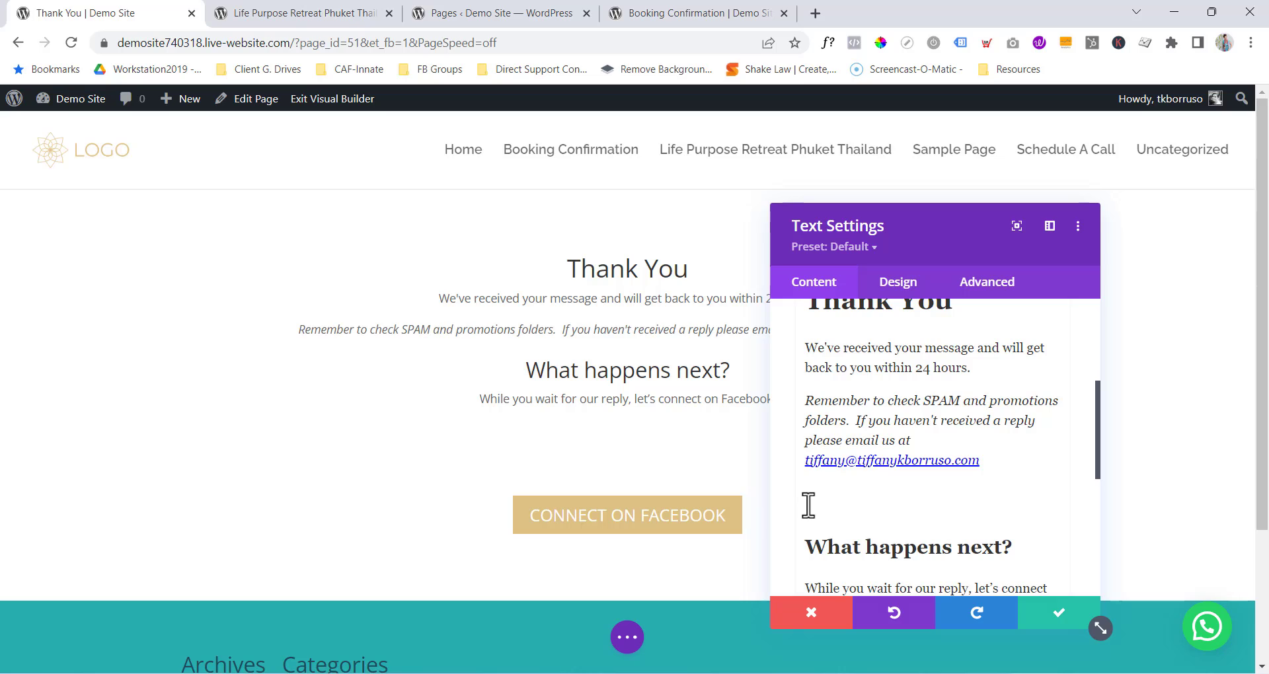
key("Return")
scroll(898, 456, "down", 5)
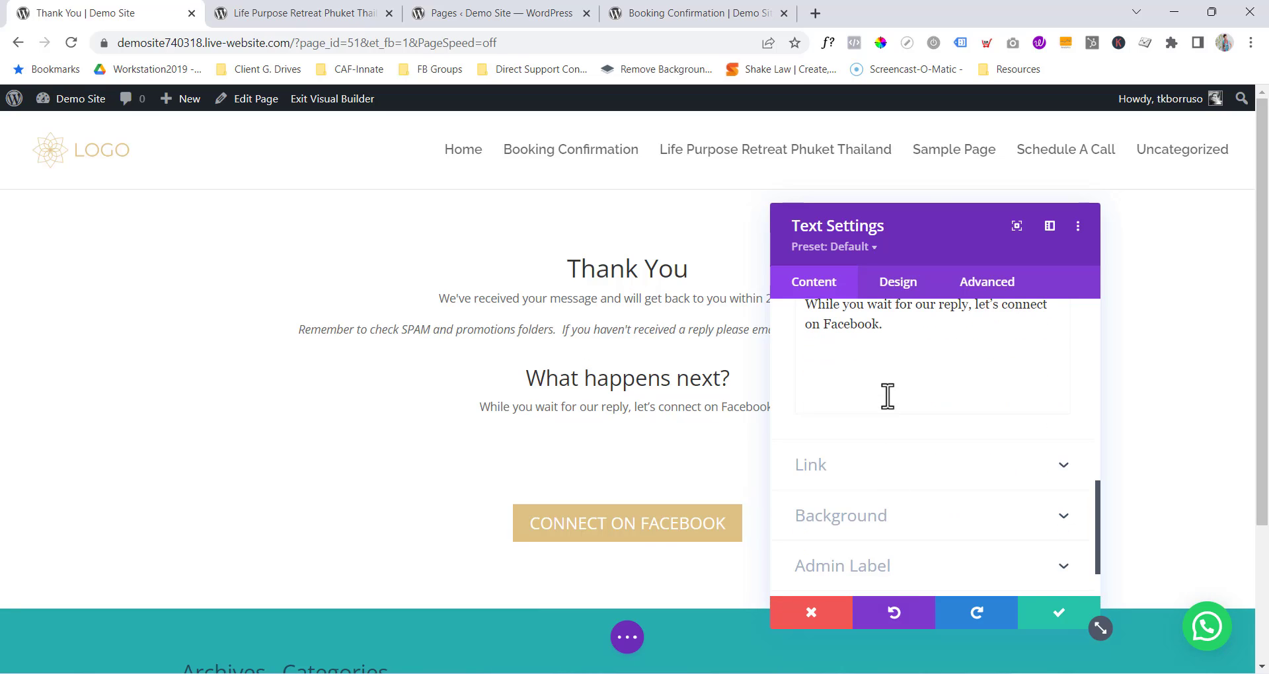
key("BackSpace")
key("BackSpace")
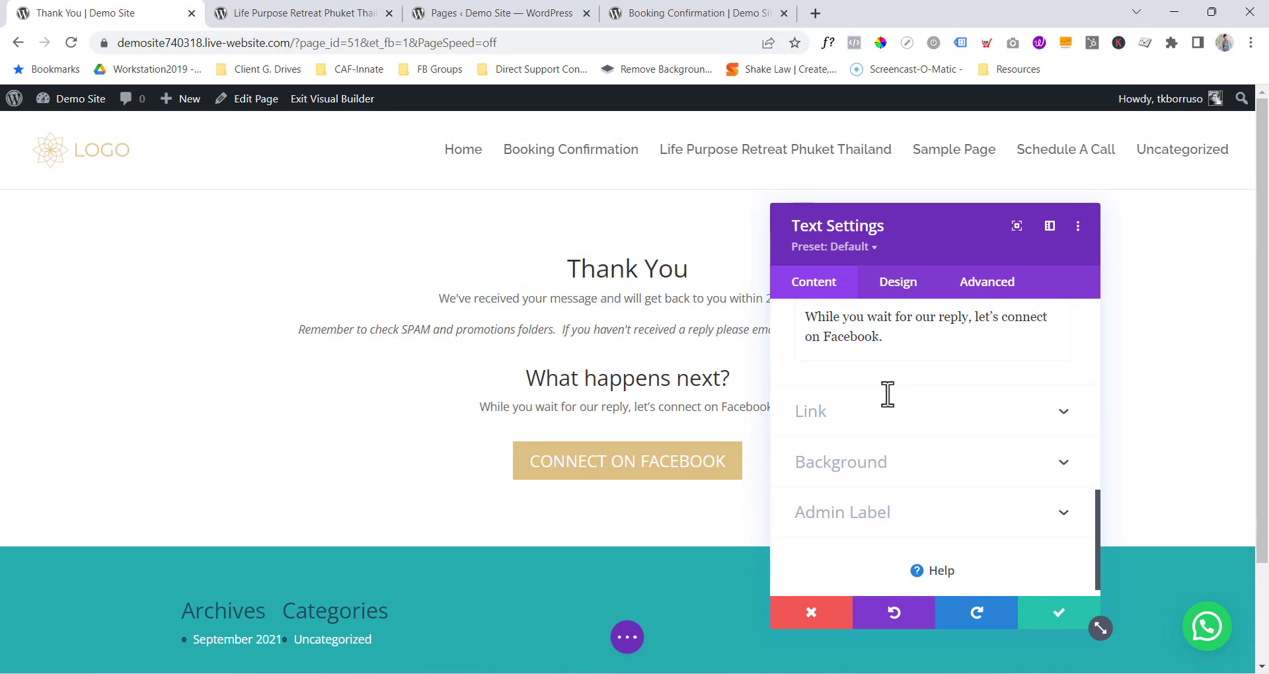
Save the text module changes and save the Thank You page as a draft.
left_click(1053, 616)
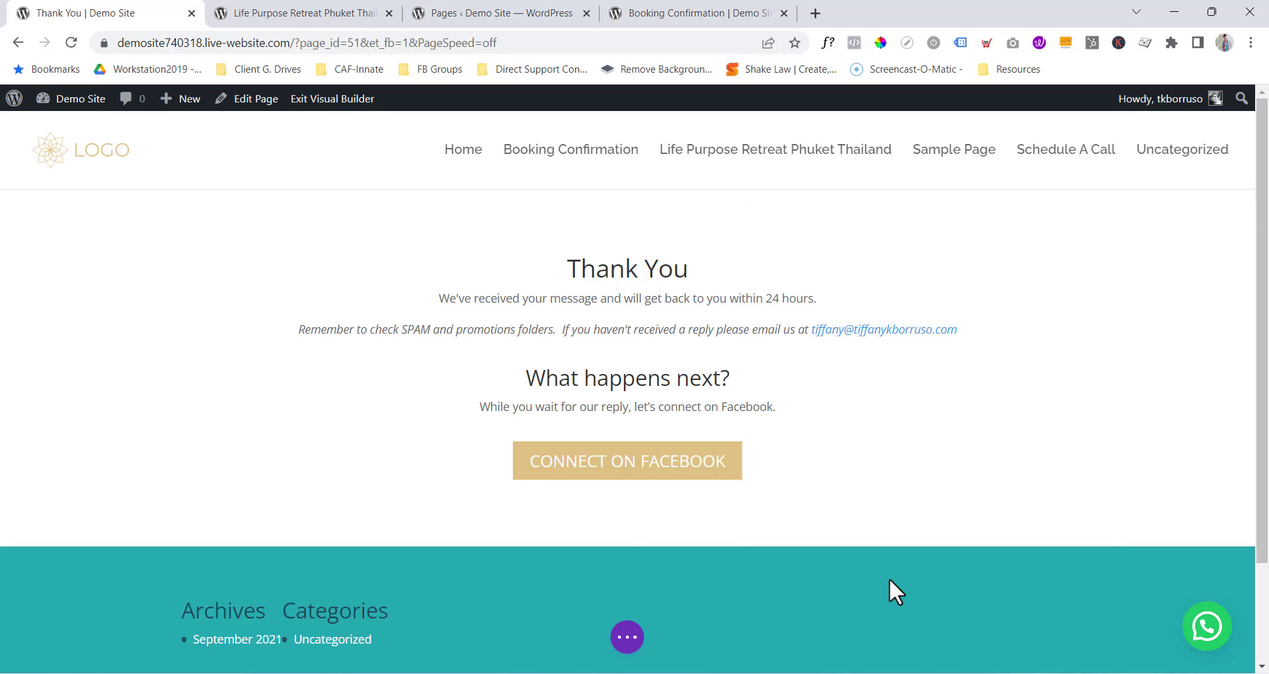
left_click(618, 641)
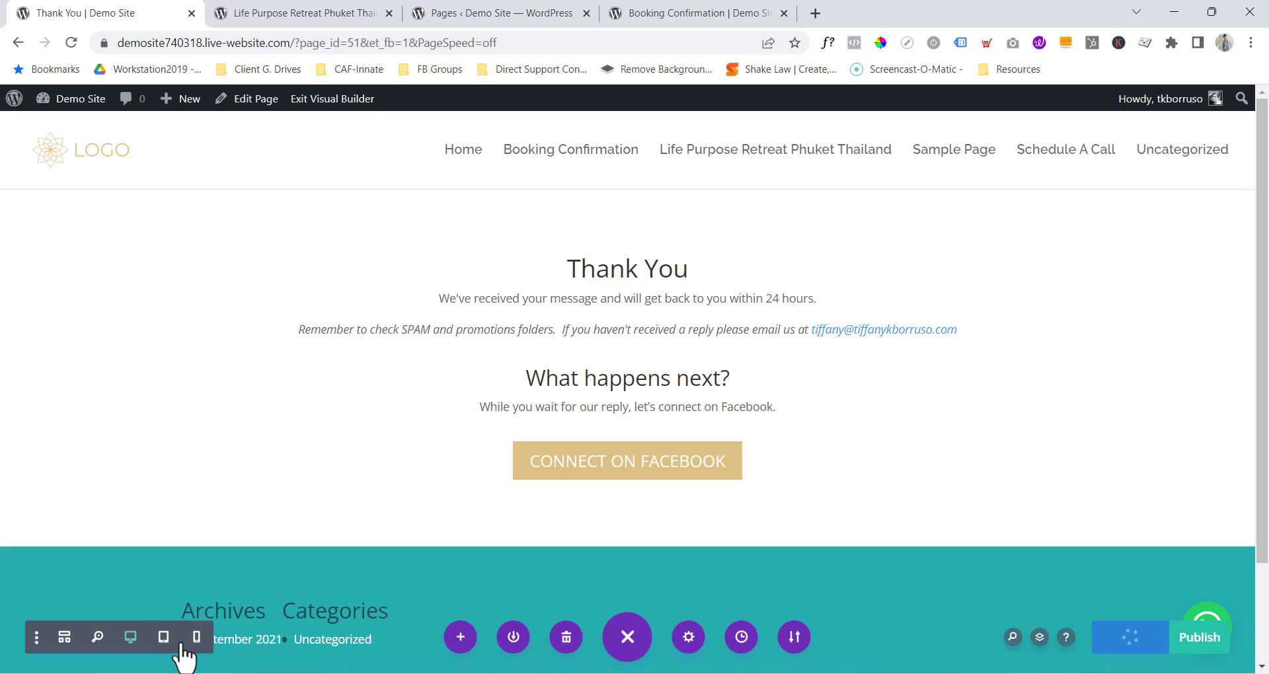
key("ctrl+s")
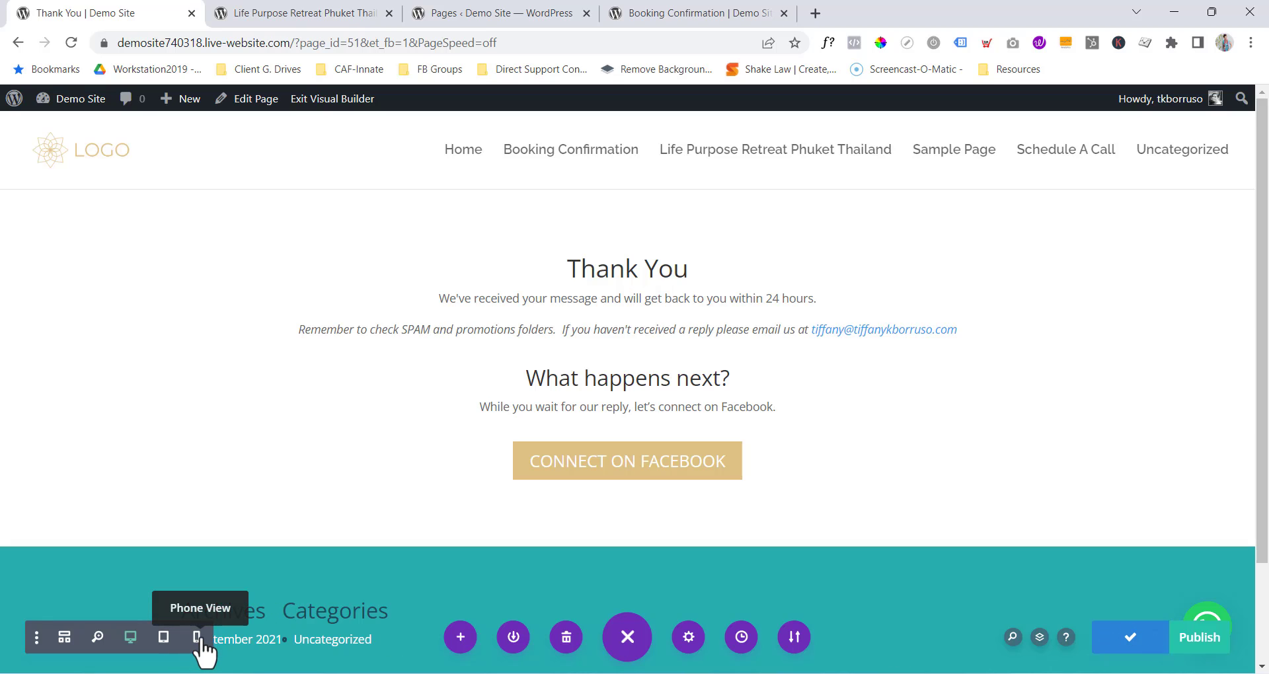
Preview the page at phone width, return to desktop view, publish, and exit the Visual Builder.
left_click(196, 637)
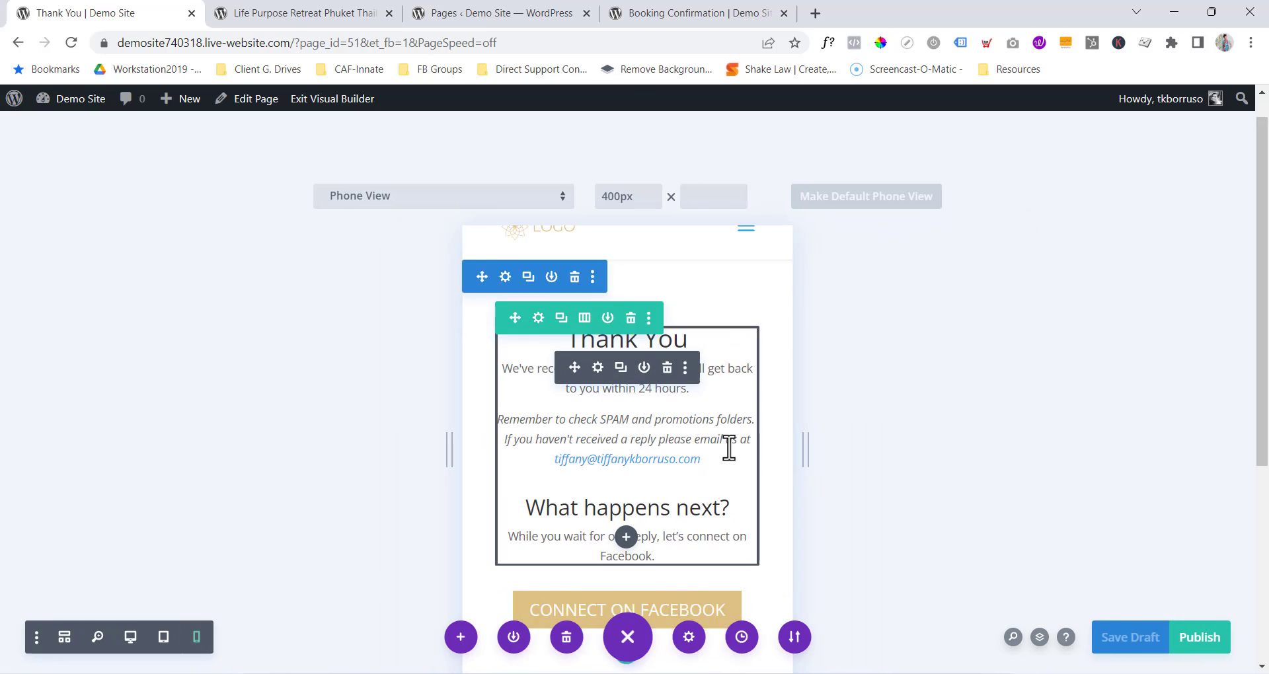
scroll(717, 485, "down", 3)
scroll(710, 489, "up", 4)
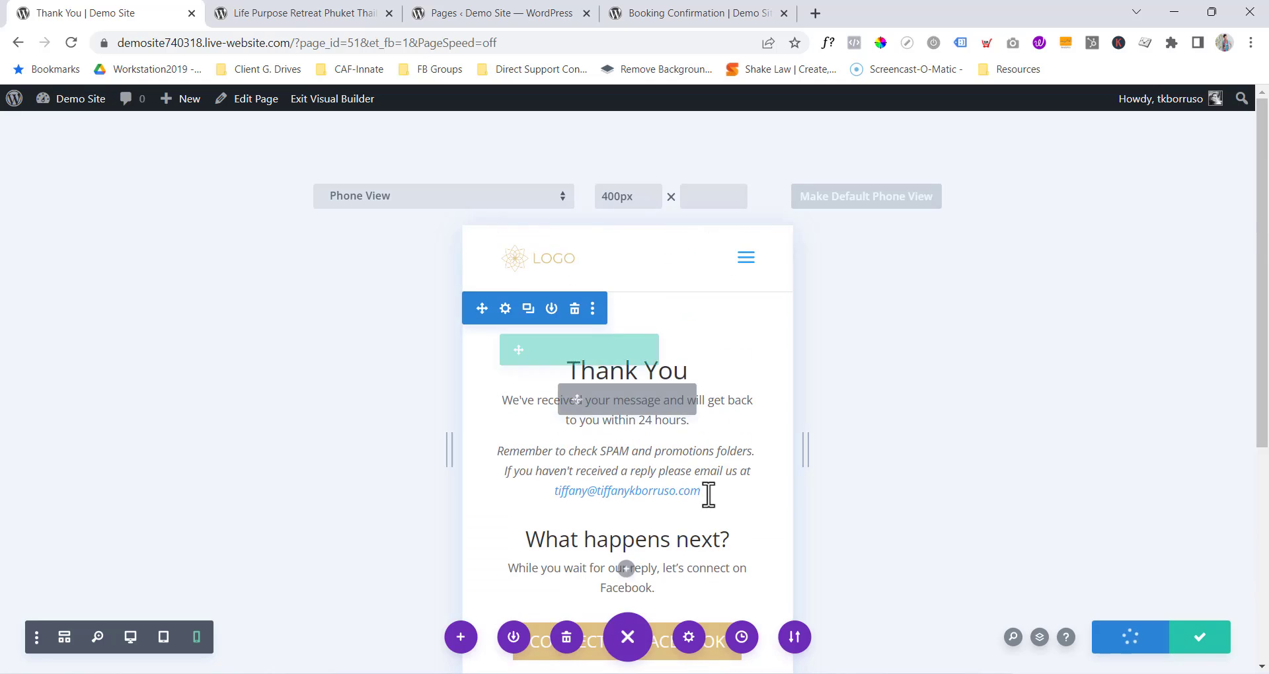
left_click(129, 638)
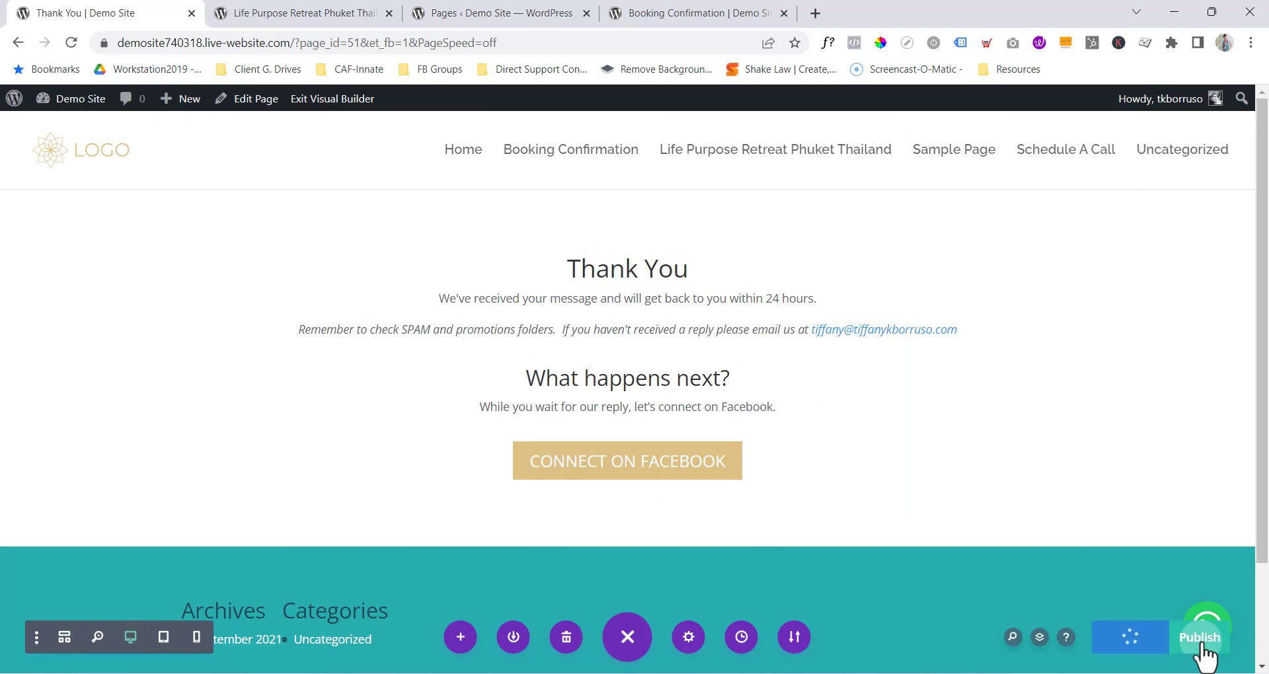
left_click(1201, 647)
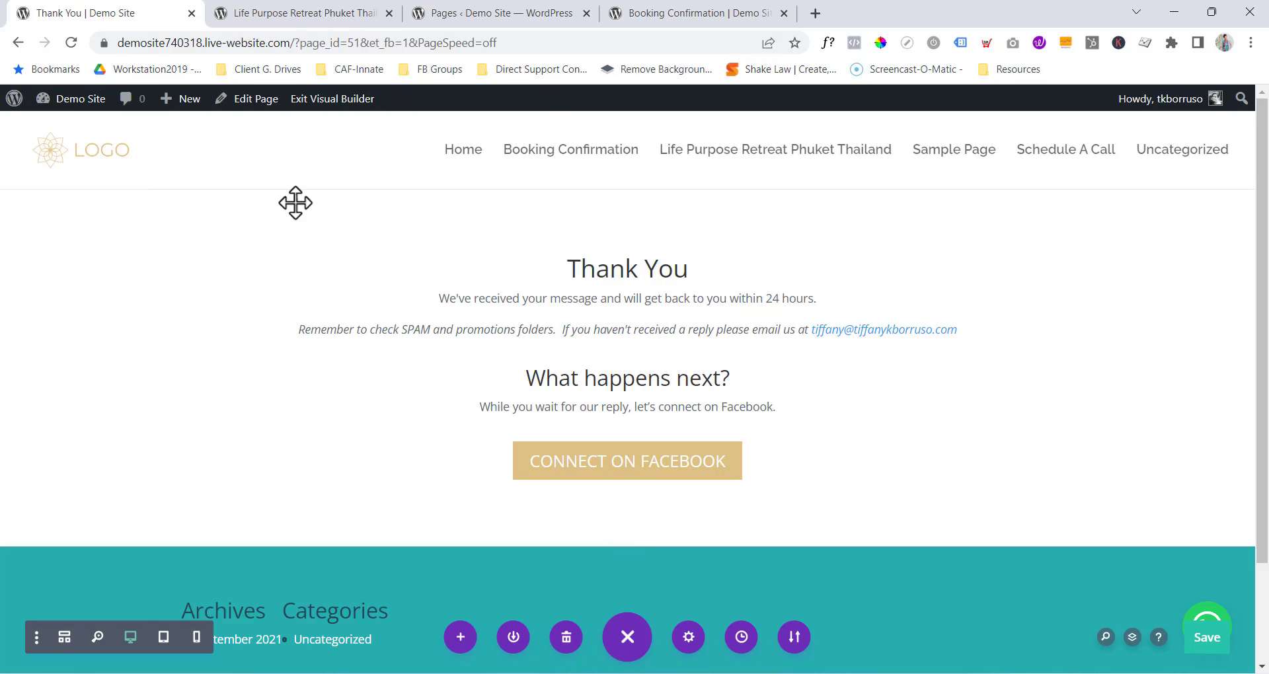
left_click(335, 100)
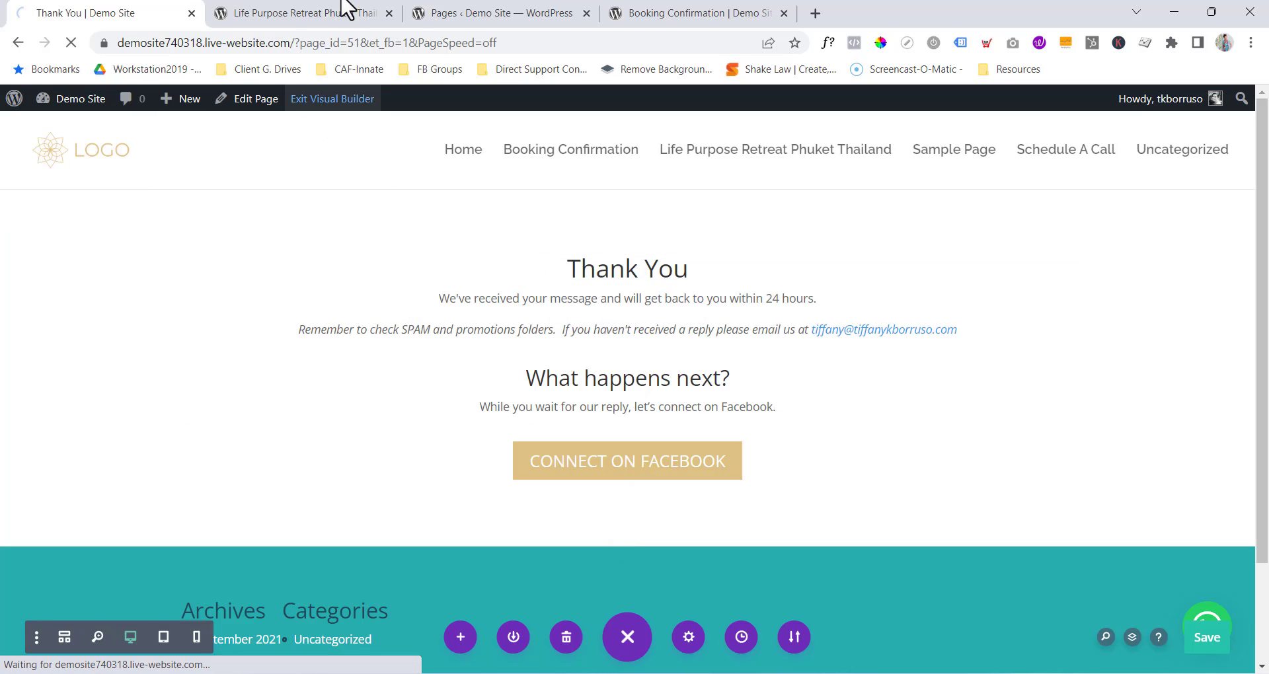
Add a new page titled 'Get in contact', save it as a draft, and launch Divi Builder on it.
left_click(508, 13)
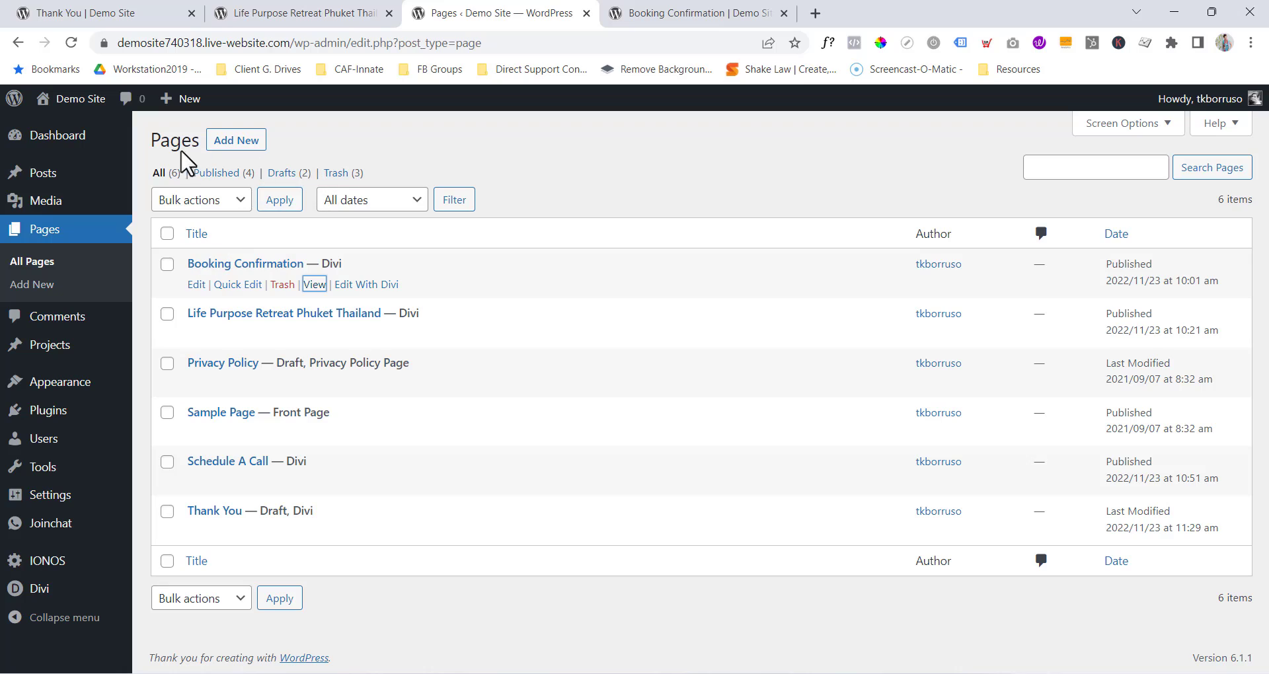
left_click(228, 143)
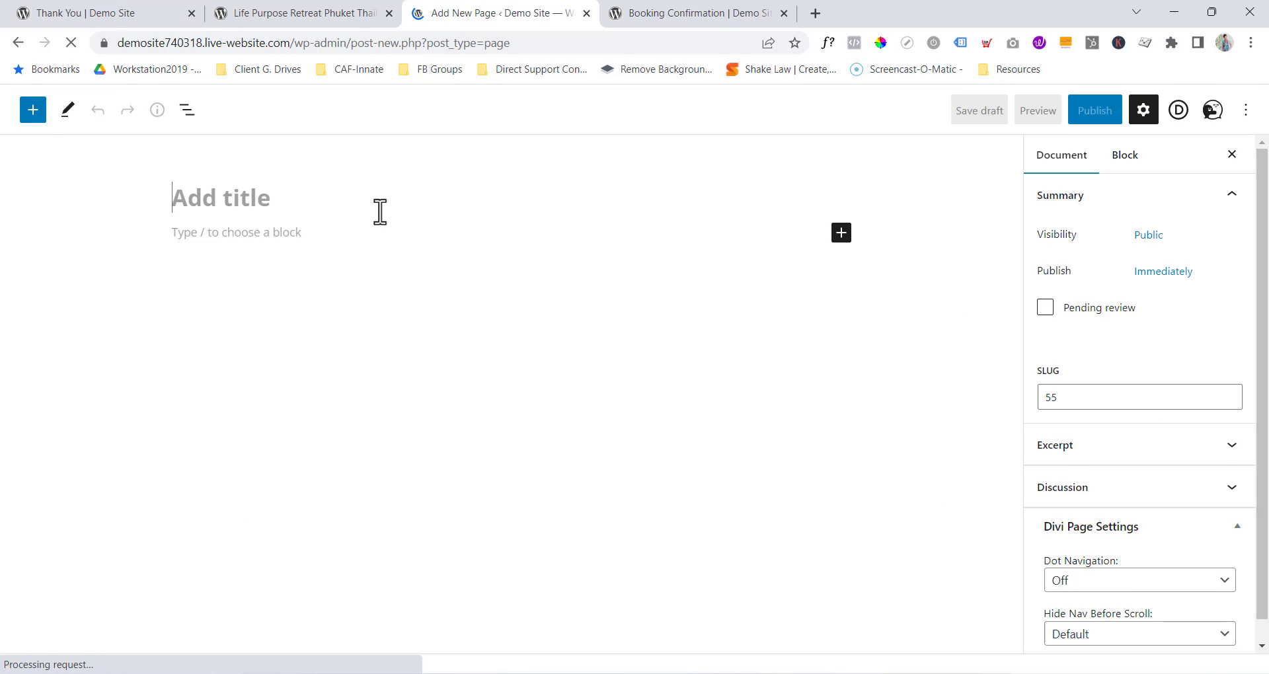
type("Ge")
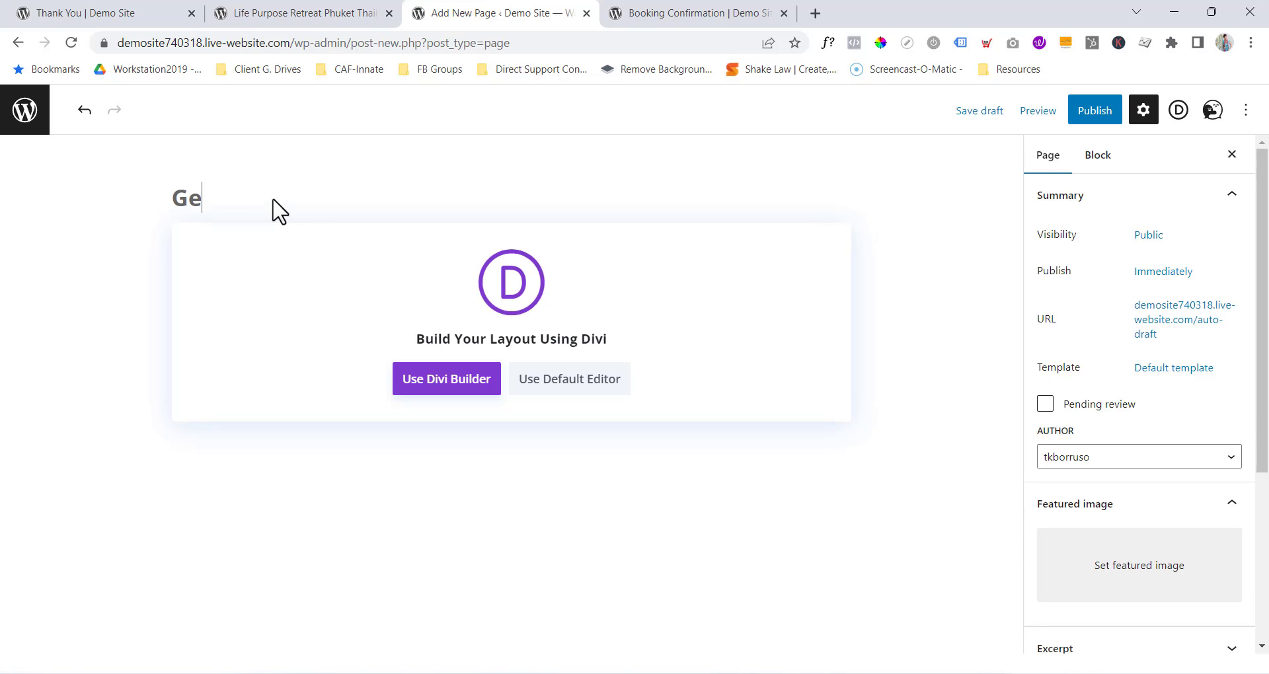
type("t in contact")
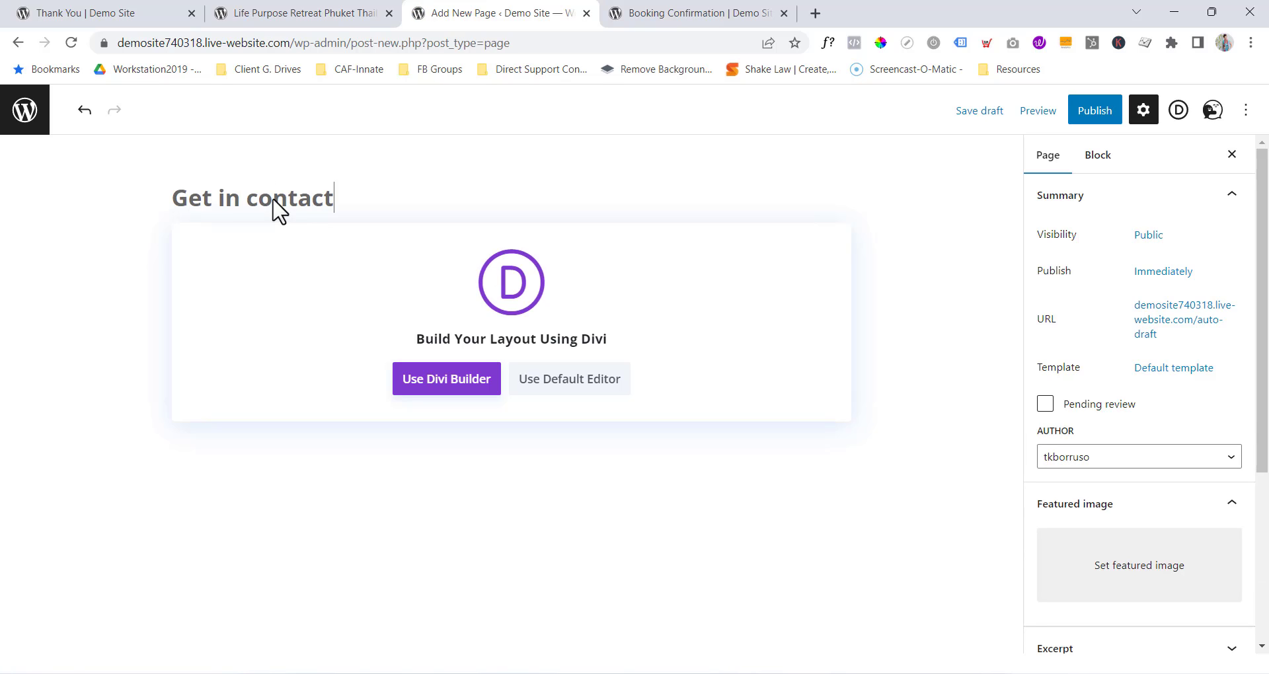
left_click(978, 112)
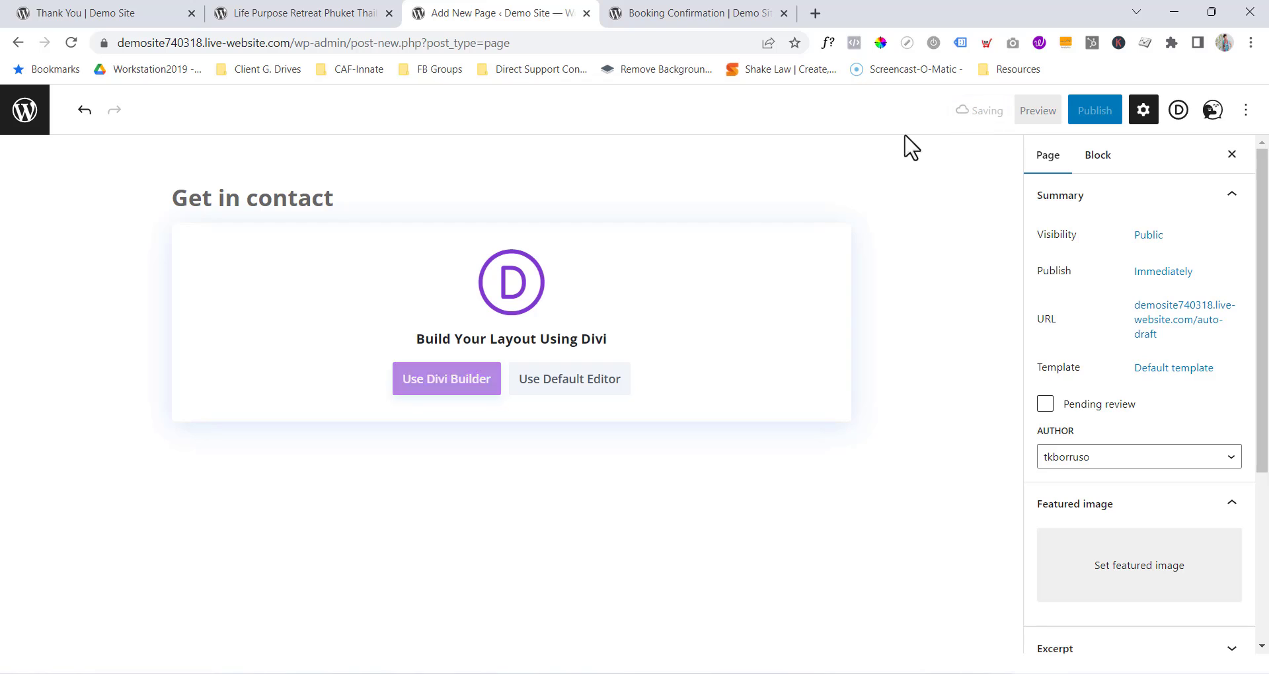
left_click(468, 388)
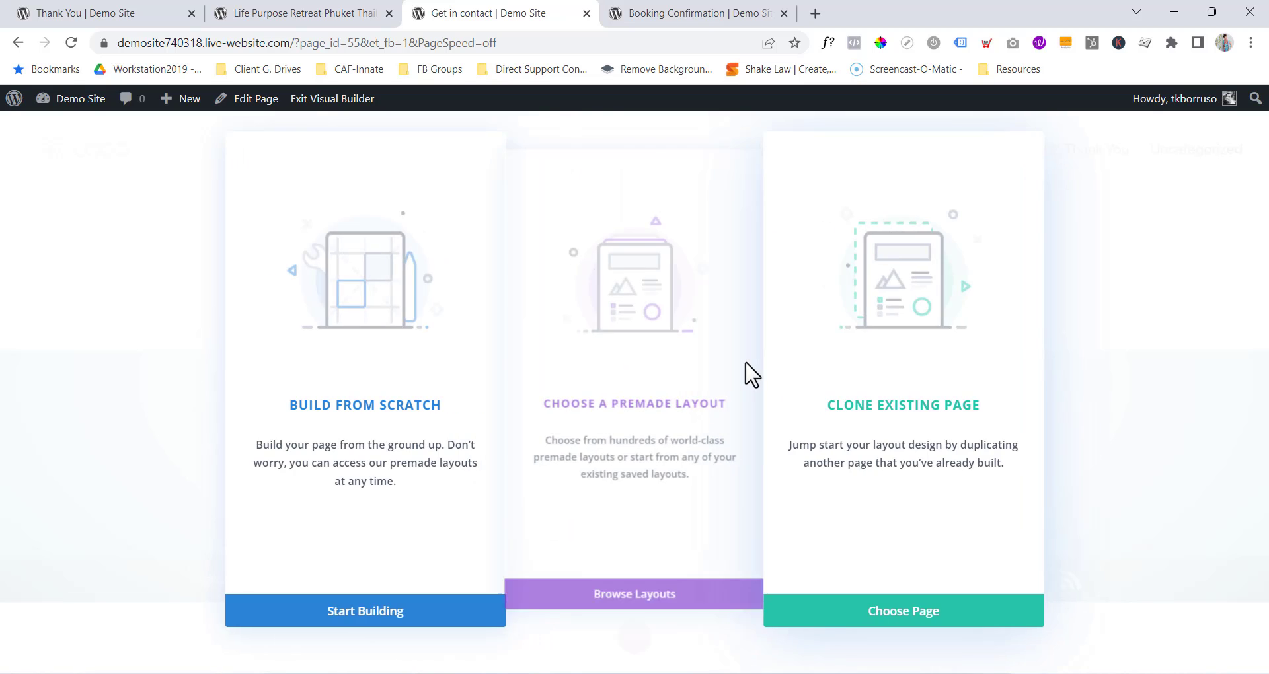
Build from scratch with a one-column row holding a Text module.
left_click(395, 613)
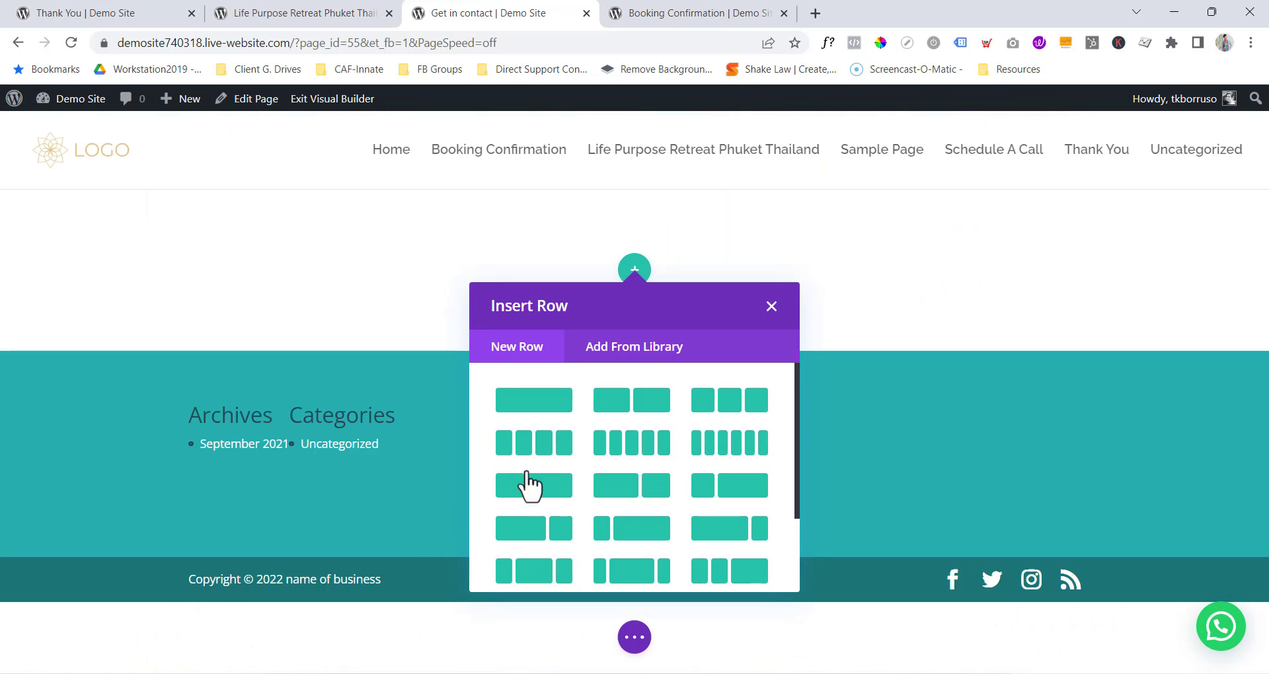
left_click(557, 401)
type("te")
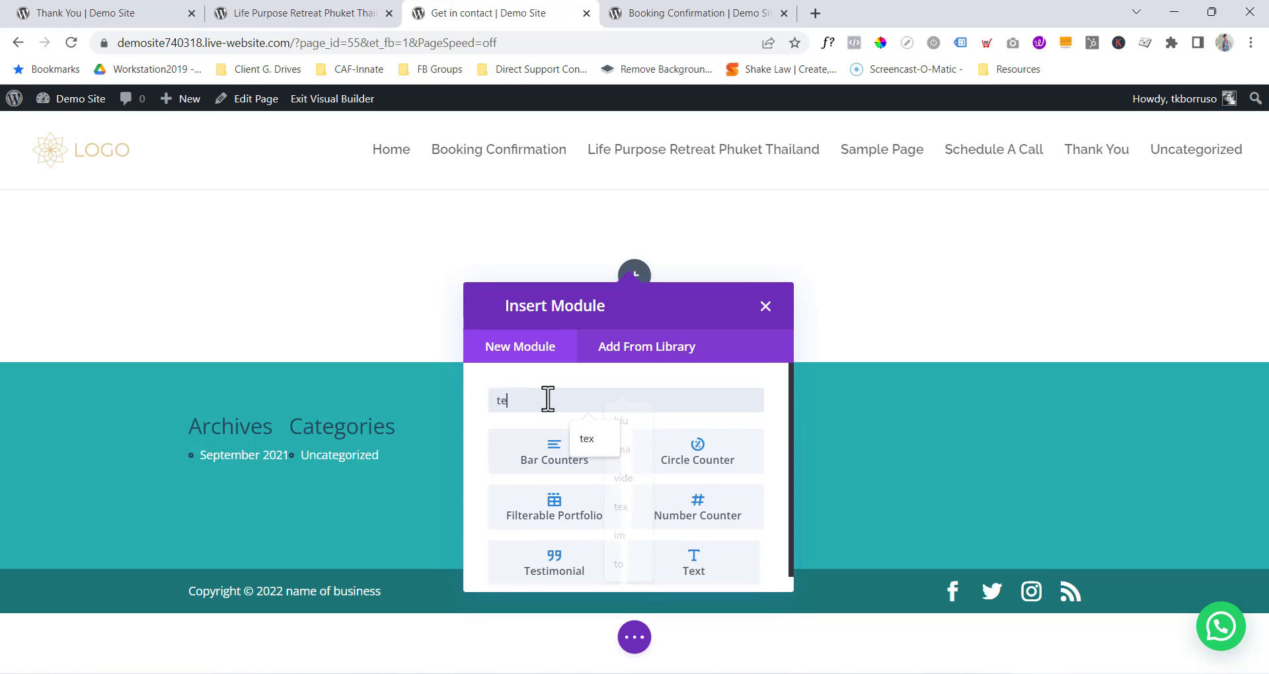
type("xt")
left_click(548, 470)
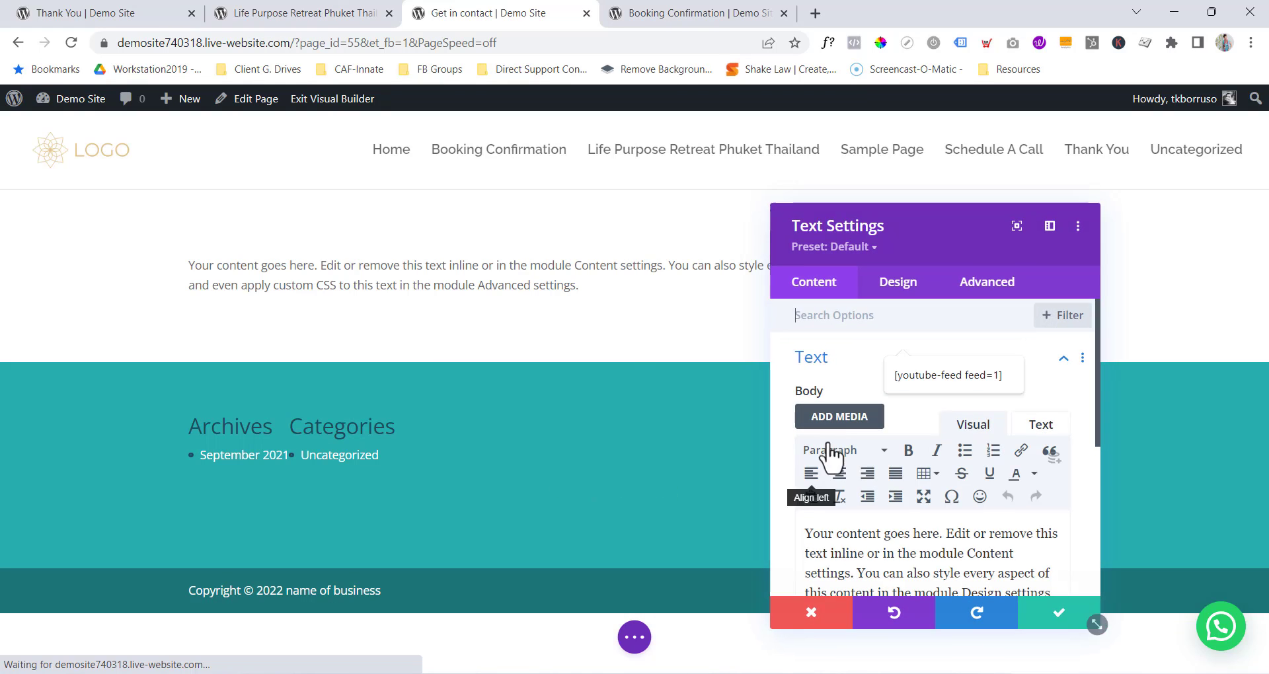
Write 'Get in contact' as a Heading 1, followed by the 'fill out the form below' invitation line.
left_click(855, 538)
key("ctrl+a")
type("Get ")
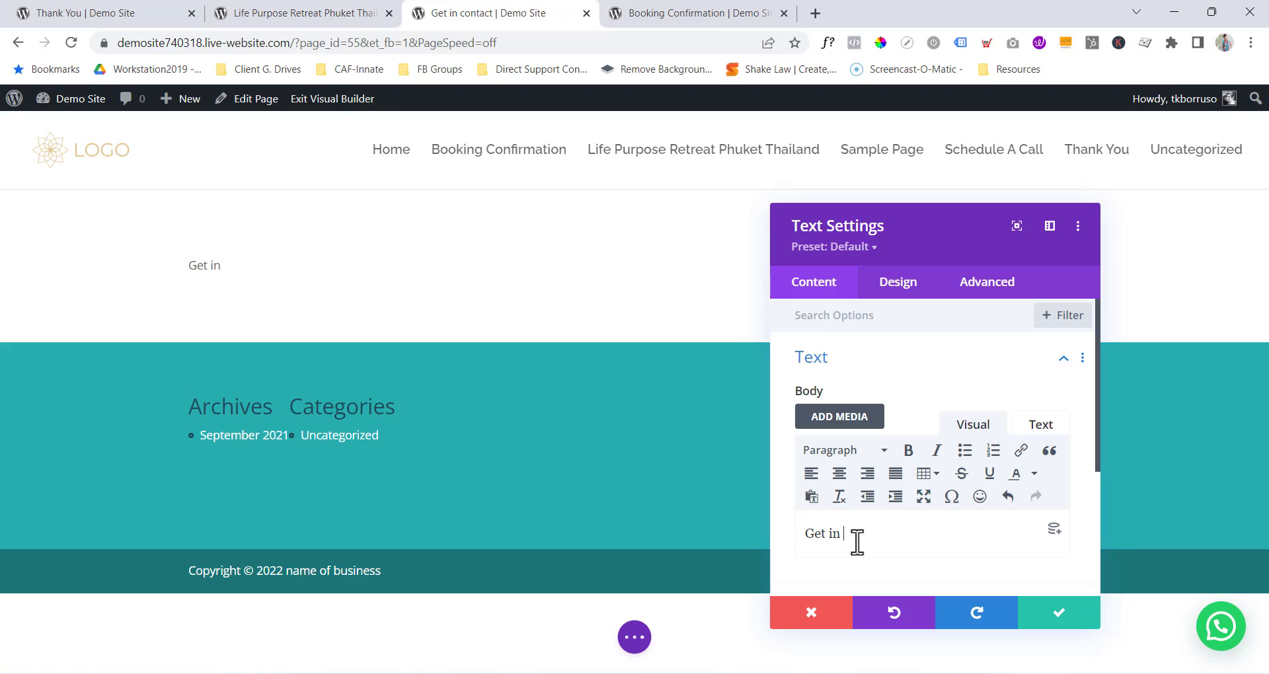
type("in contact with Tiffany")
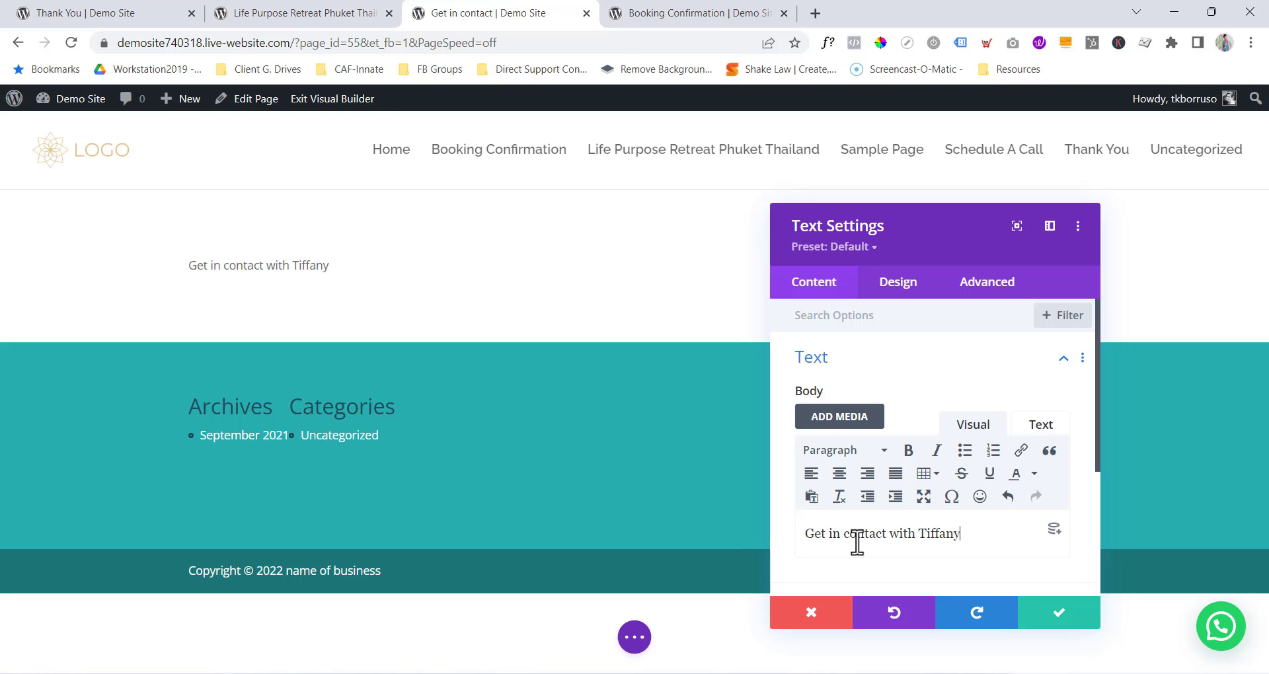
key("Return")
left_click_drag(961, 534, 782, 480)
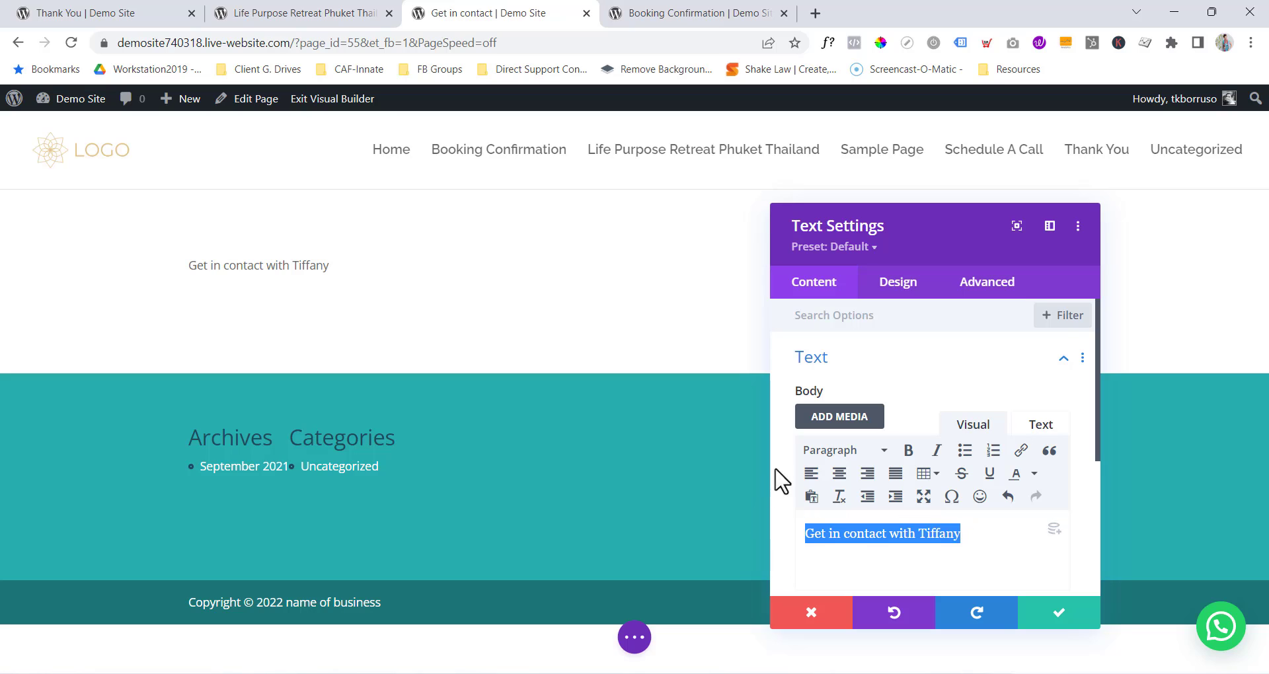
left_click(834, 452)
left_click(859, 250)
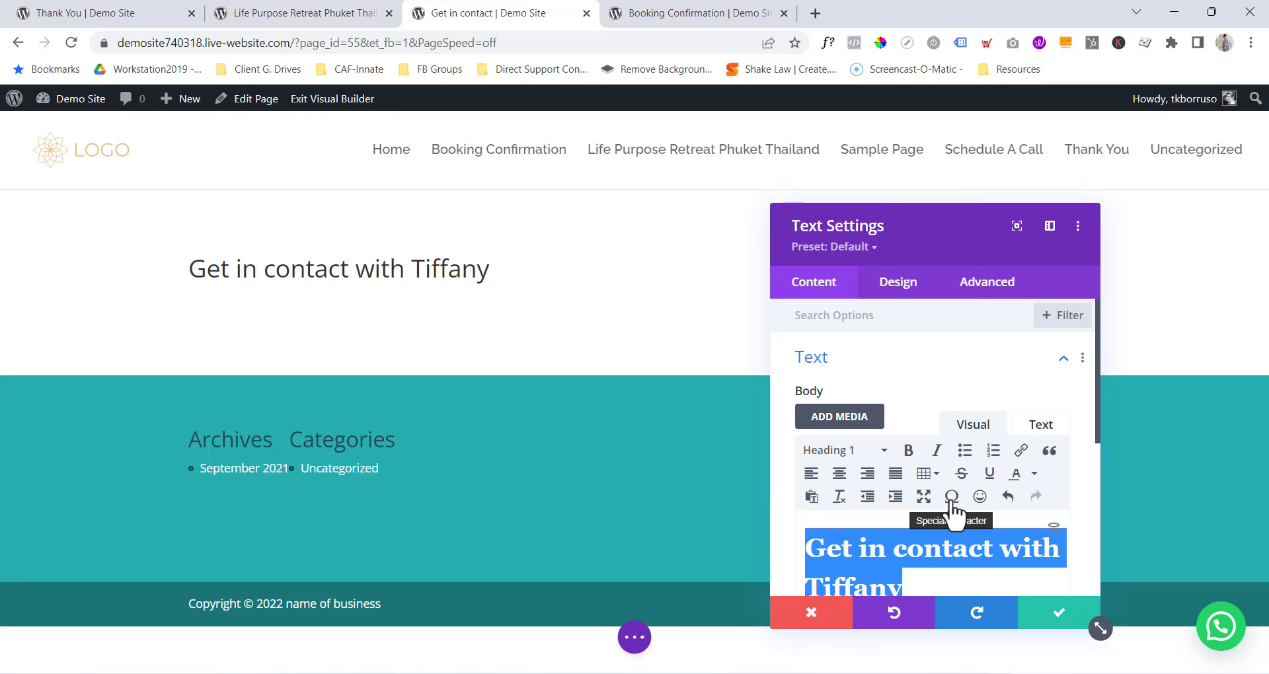
scroll(925, 522, "down", 1)
left_click(872, 548)
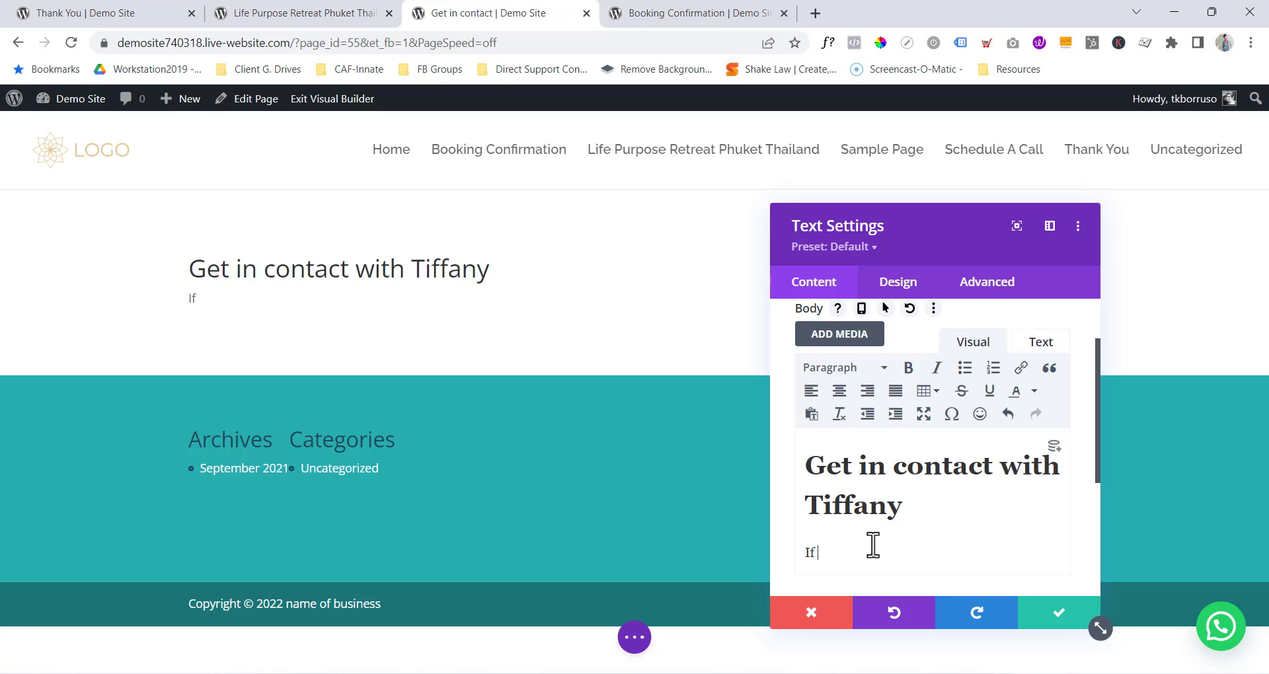
type("If you have any questions")
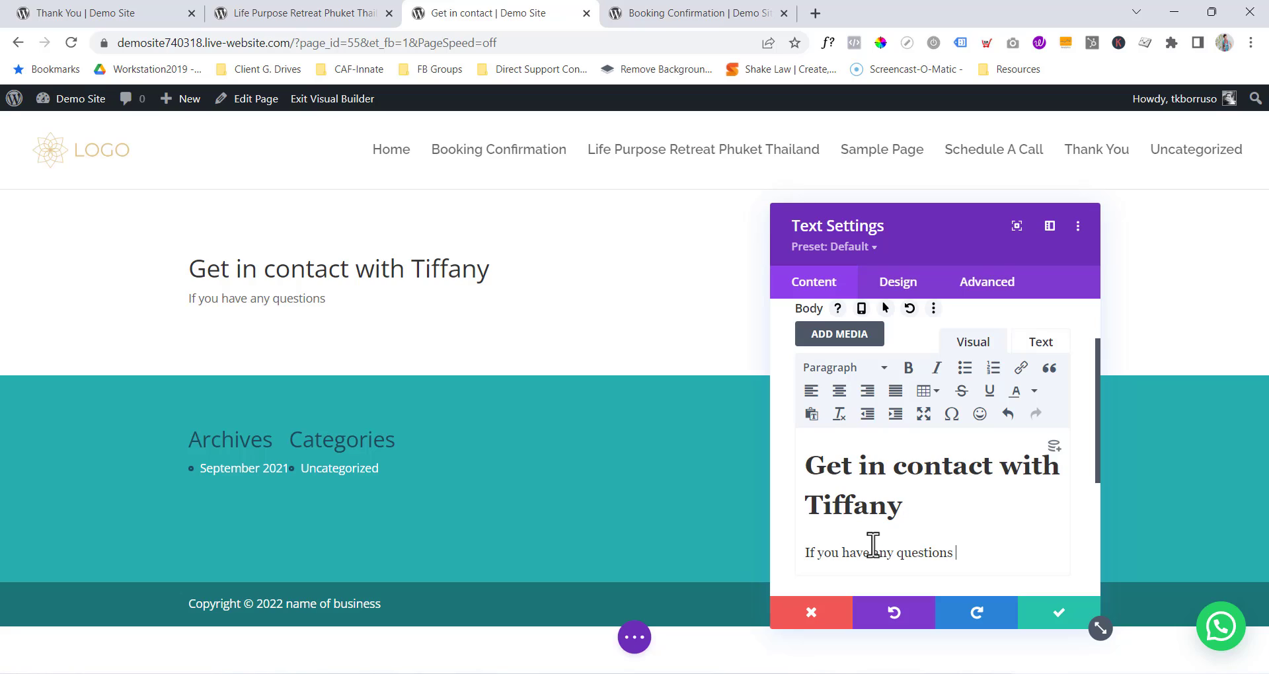
type("fill out the form below")
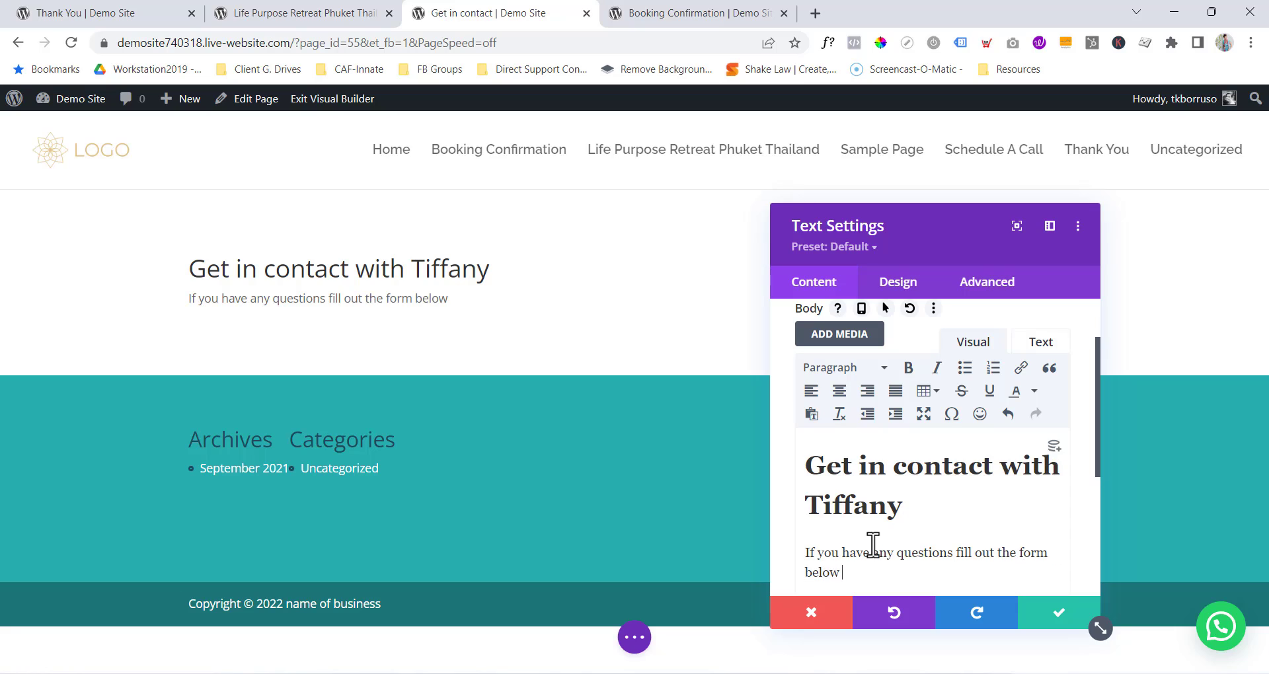
type(" and I'll get back to you")
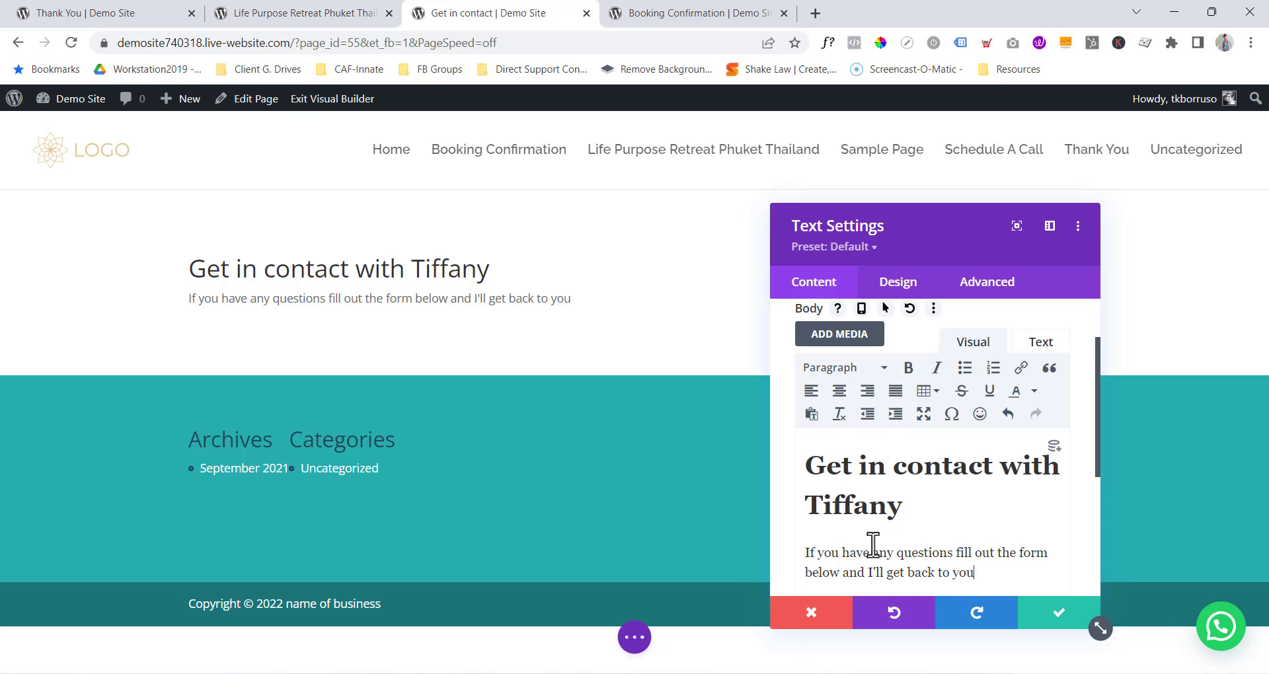
type("wihtin")
type("thin")
type(" 24 hours.")
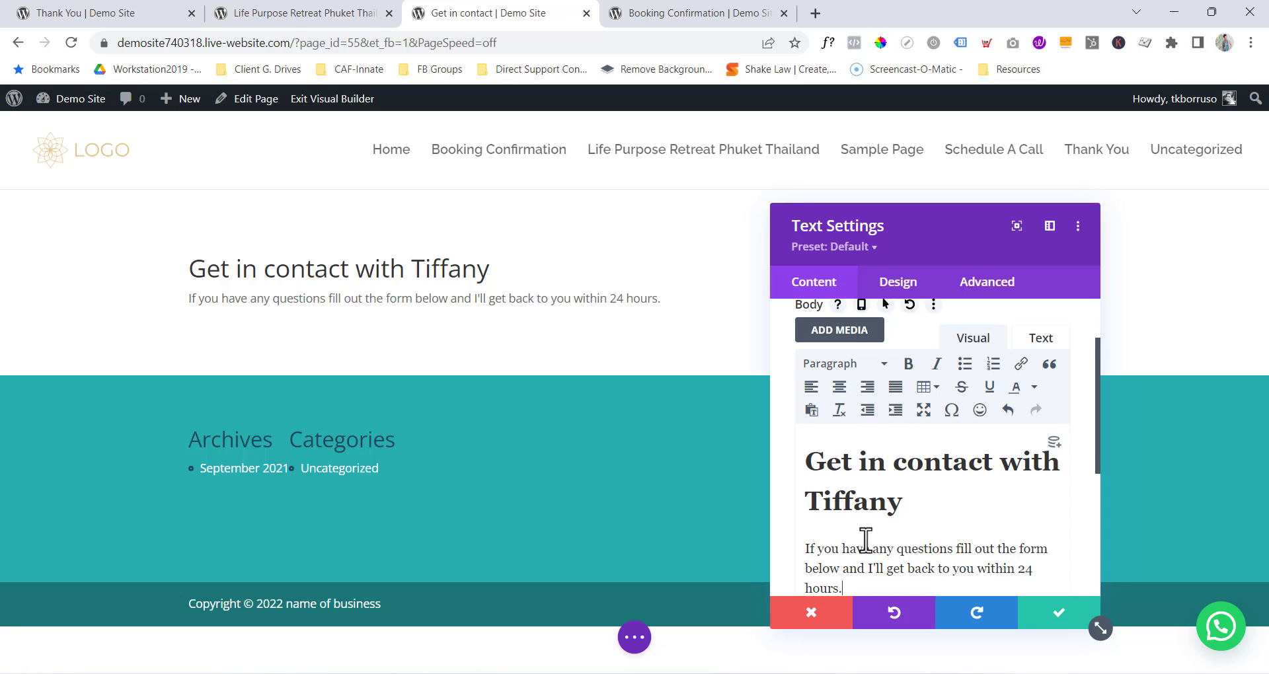
Centre-align the heading text in the Text module's Design settings.
left_click(911, 285)
left_click(849, 409)
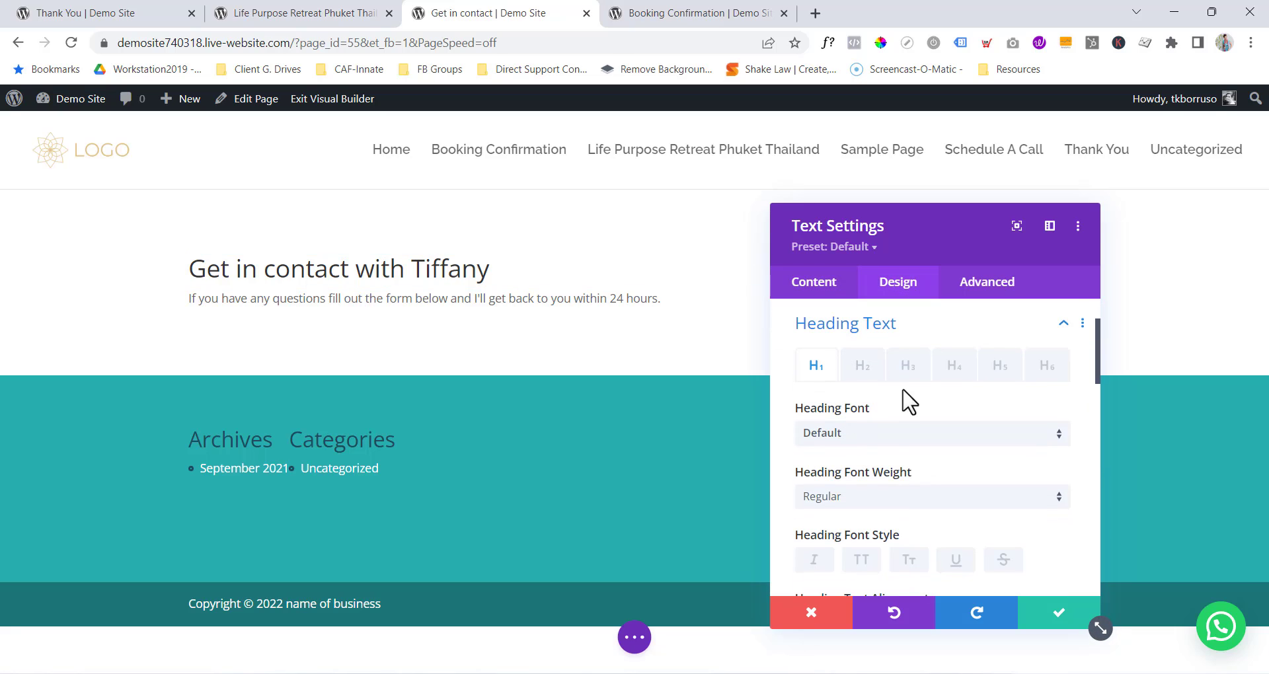
scroll(909, 401, "down", 7)
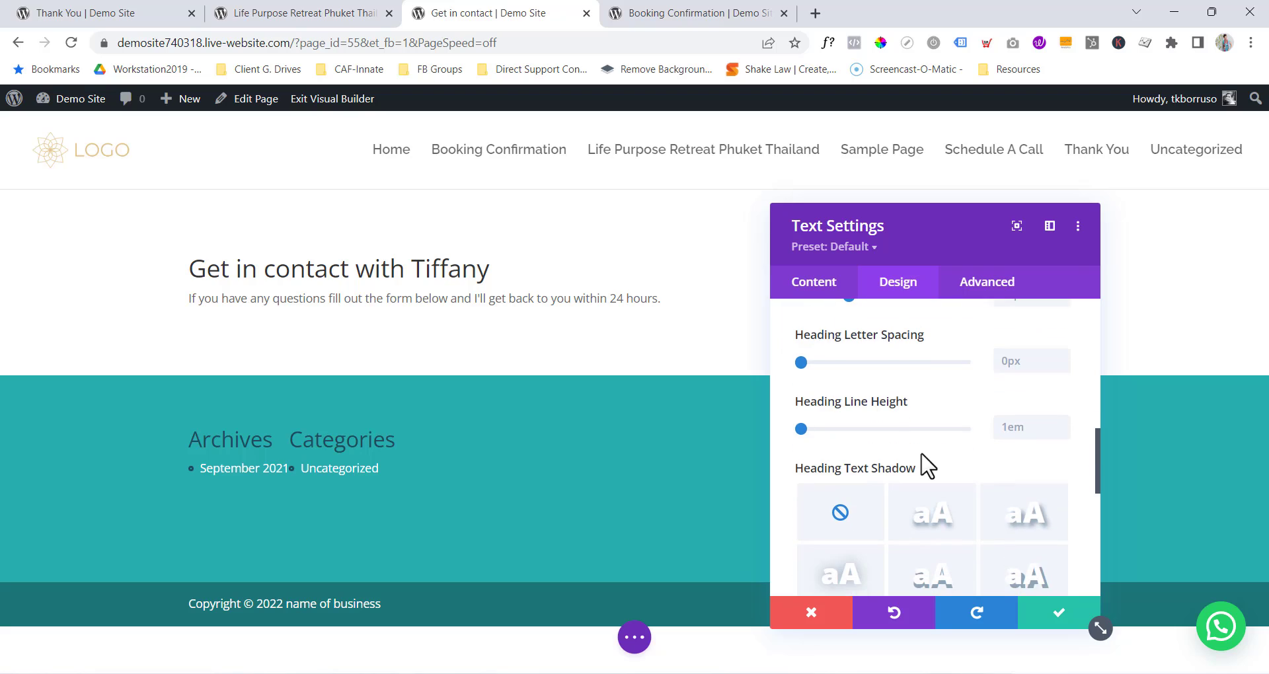
scroll(925, 462, "down", 3)
scroll(914, 453, "up", 7)
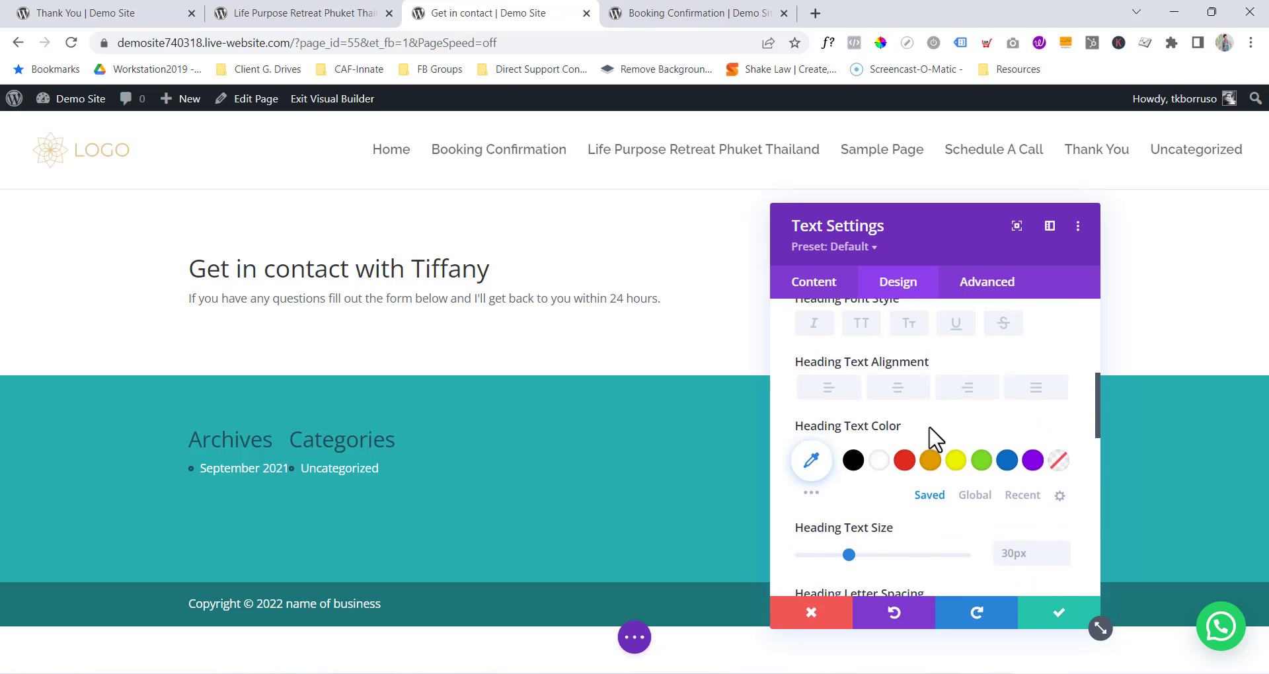
scroll(925, 449, "up", 1)
left_click(897, 456)
Centre-align the body paragraph text and save the text module.
scroll(859, 423, "up", 3)
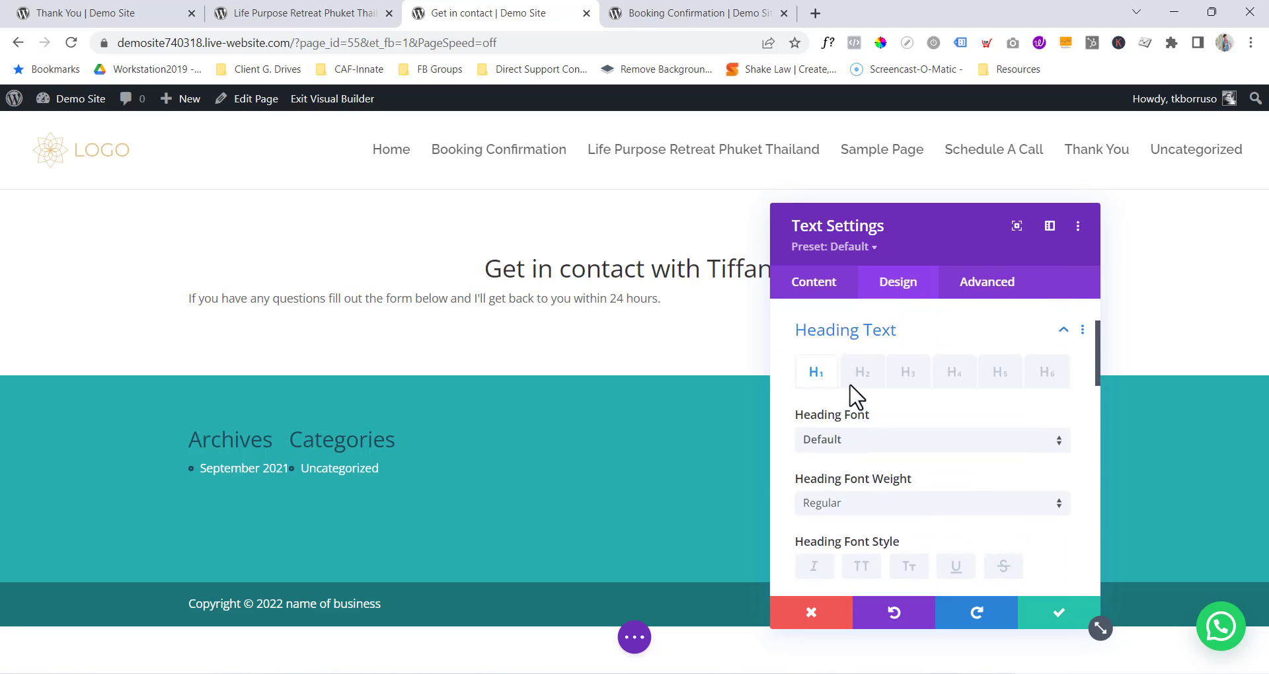
scroll(839, 344, "up", 2)
left_click(859, 356)
scroll(920, 405, "down", 5)
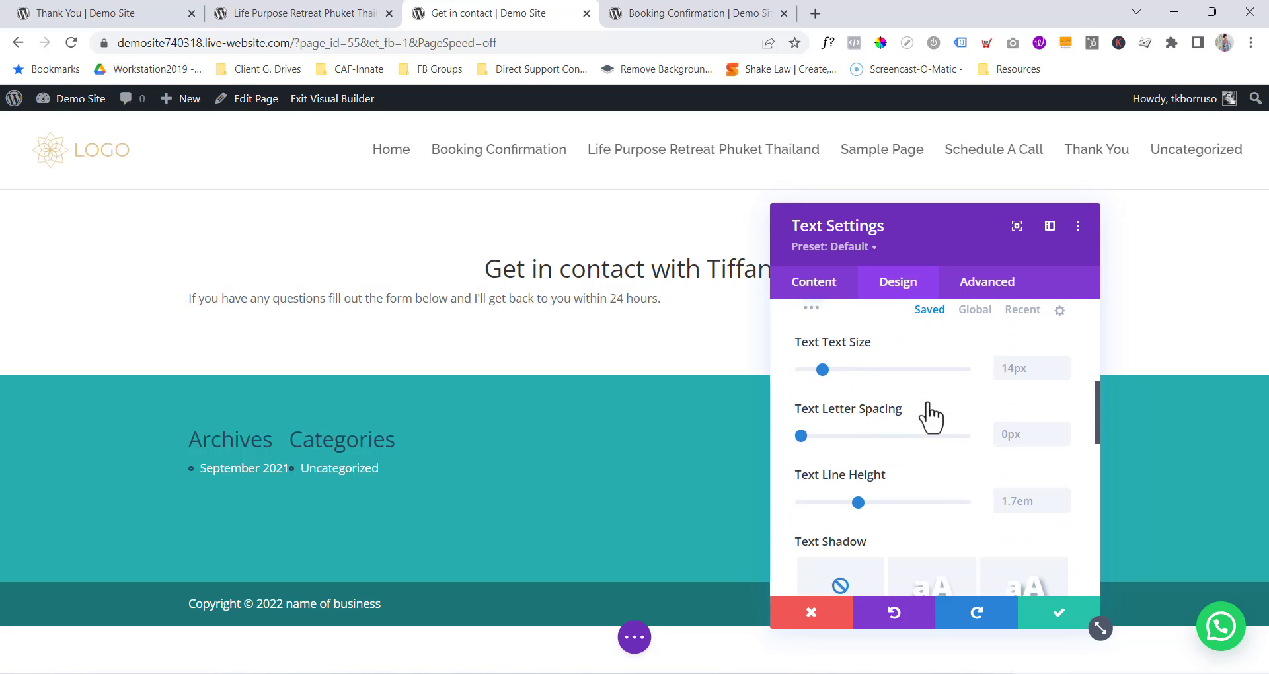
scroll(922, 436, "down", 5)
left_click(893, 463)
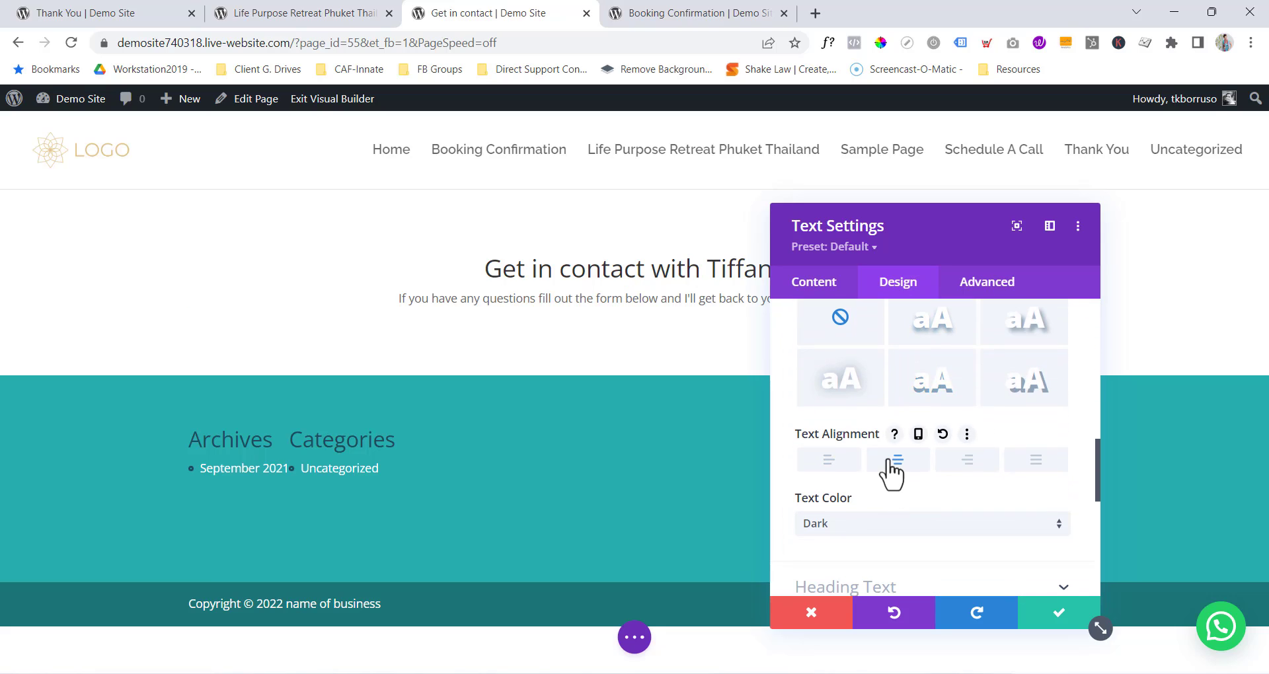
left_click(1055, 621)
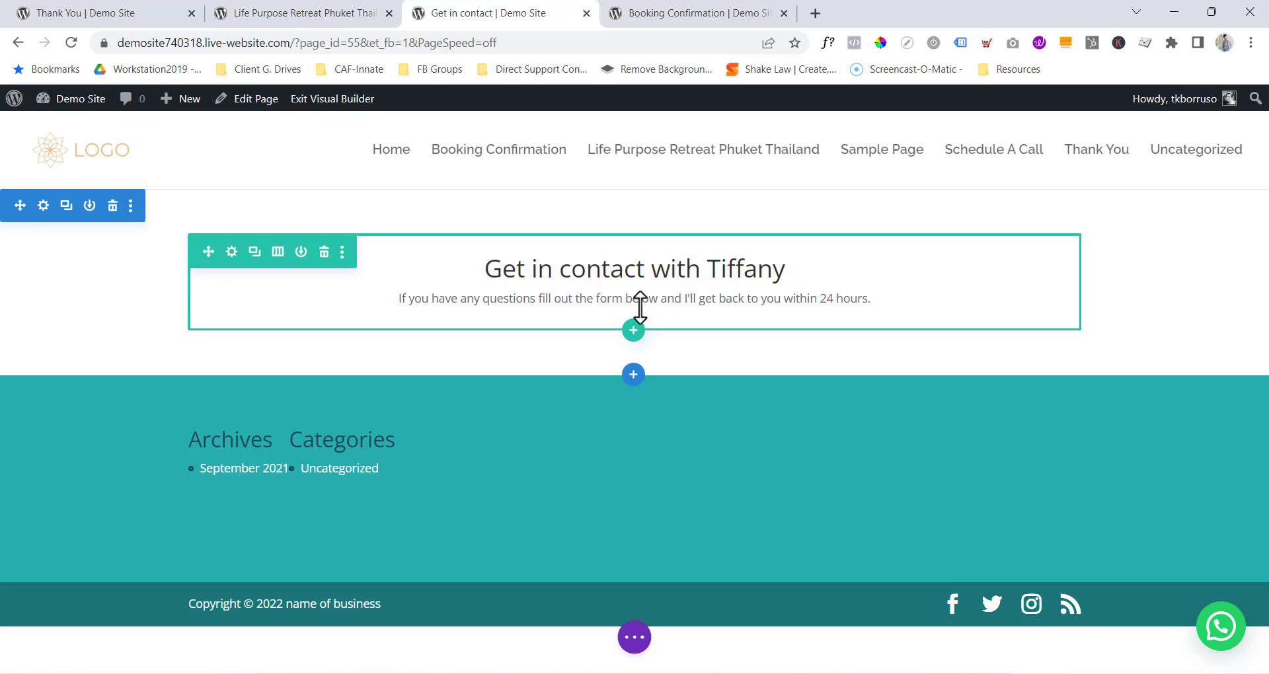
Insert a Contact Form module below the intro text.
left_click(633, 329)
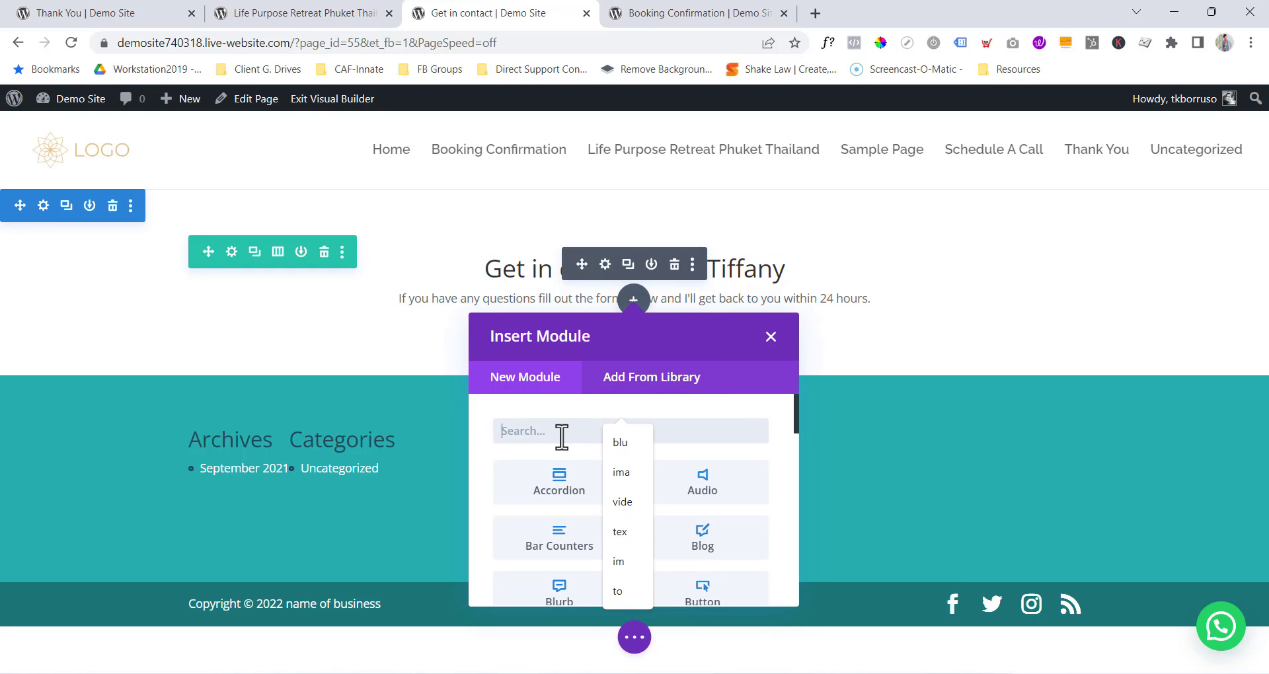
type("contact")
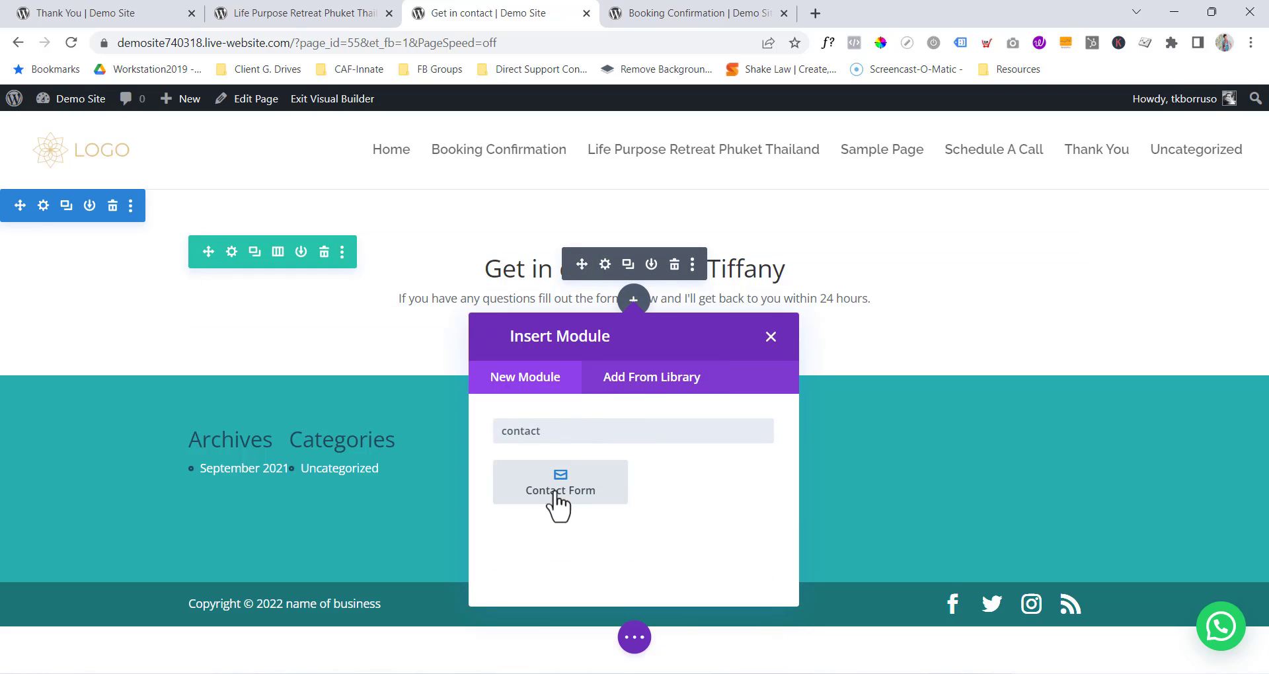
left_click(565, 494)
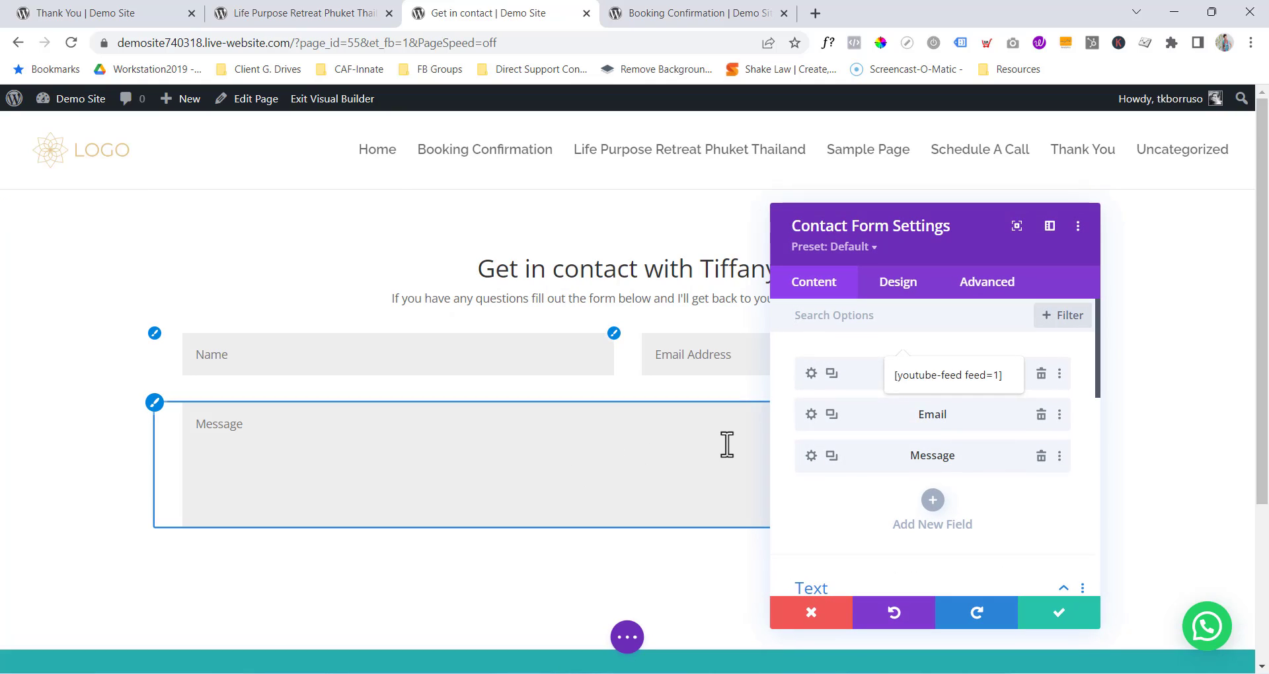
left_click_drag(900, 224, 1026, 139)
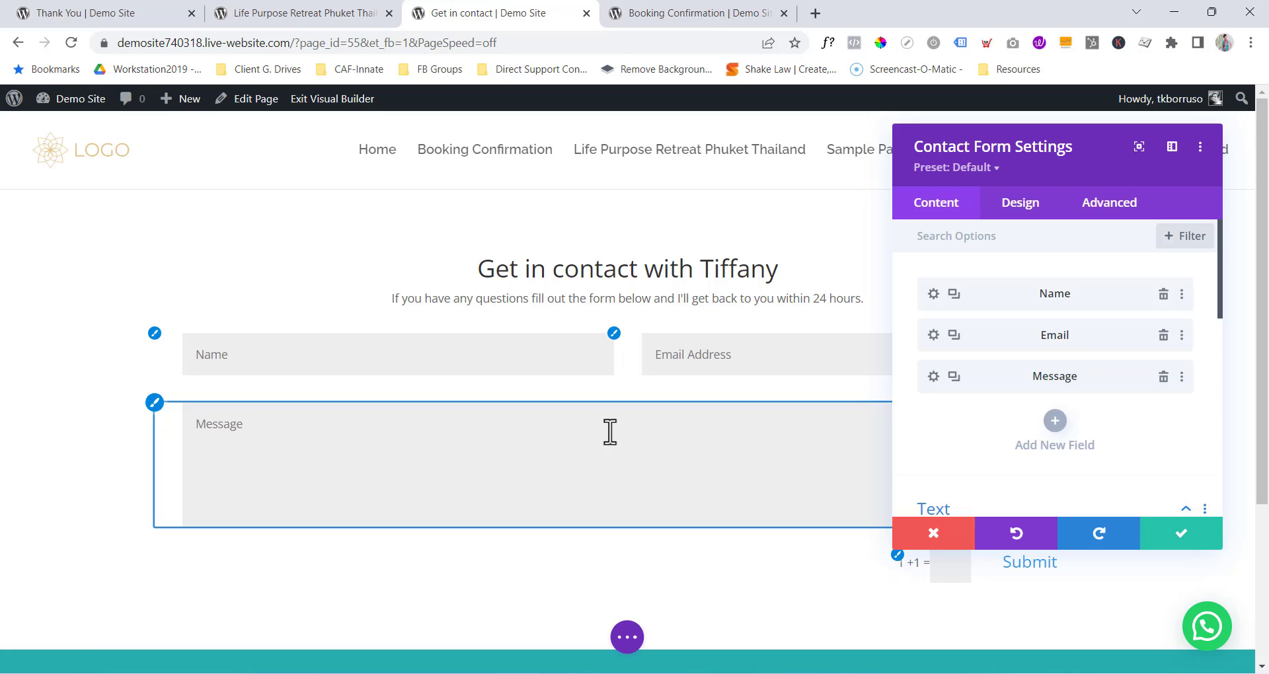
Add a 'tel' Telephone field, move it above Message, then delete it again.
left_click(1055, 423)
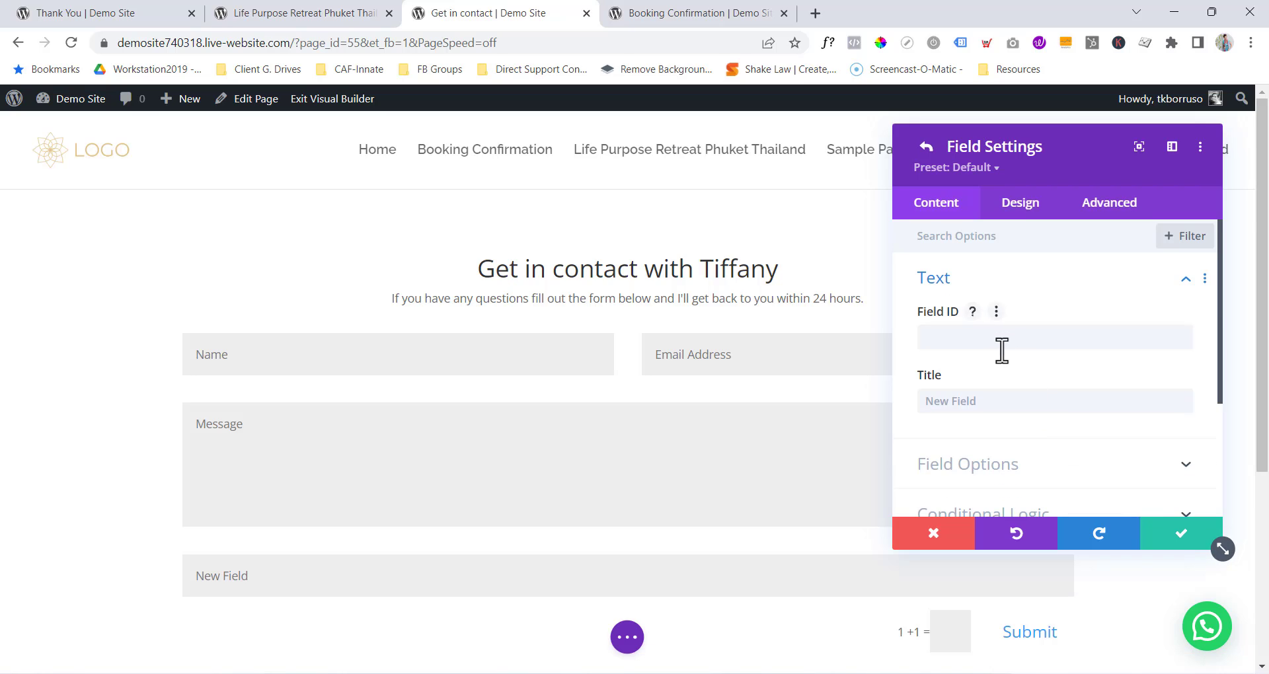
scroll(1011, 433, "down", 2)
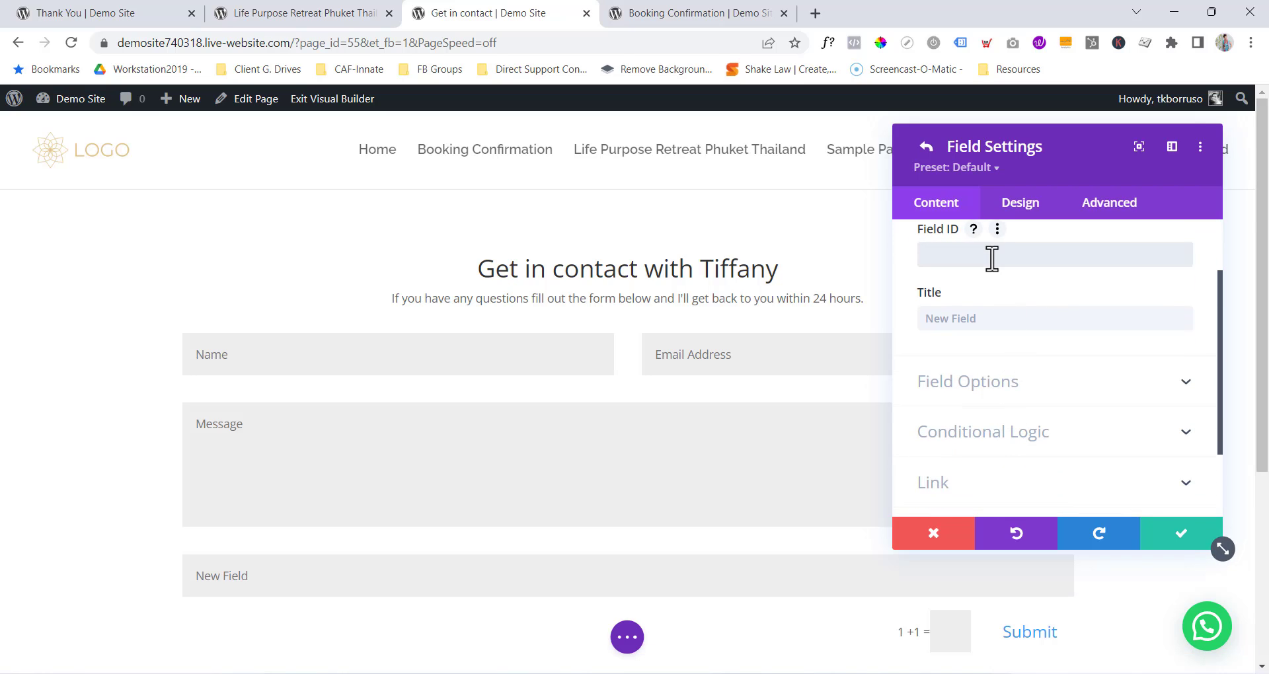
type("tel")
left_click(956, 324)
type("Telephone")
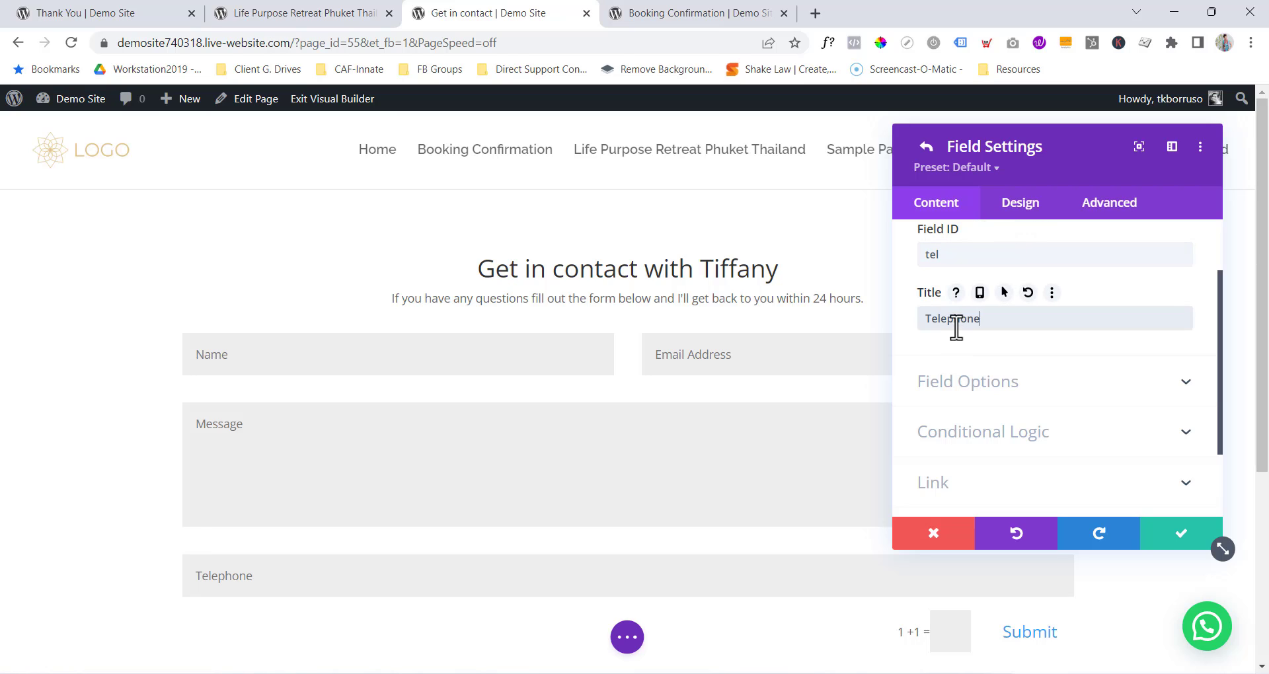
scroll(965, 317, "up", 2)
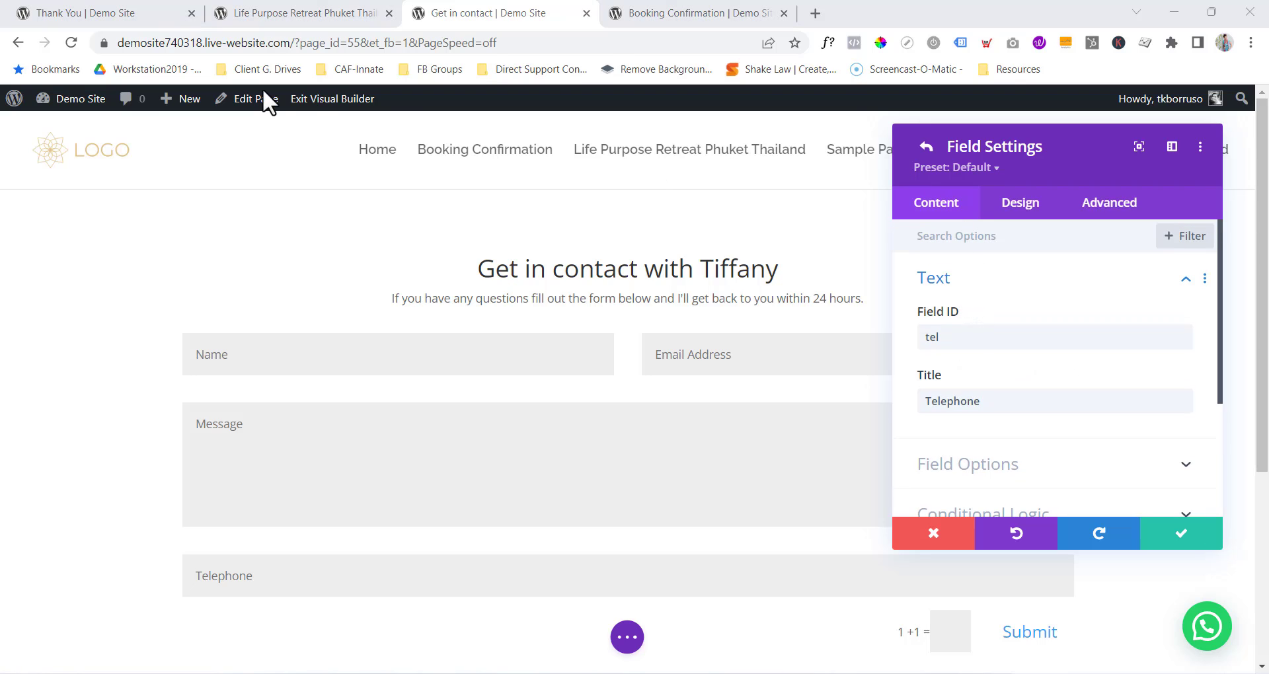
left_click(962, 281)
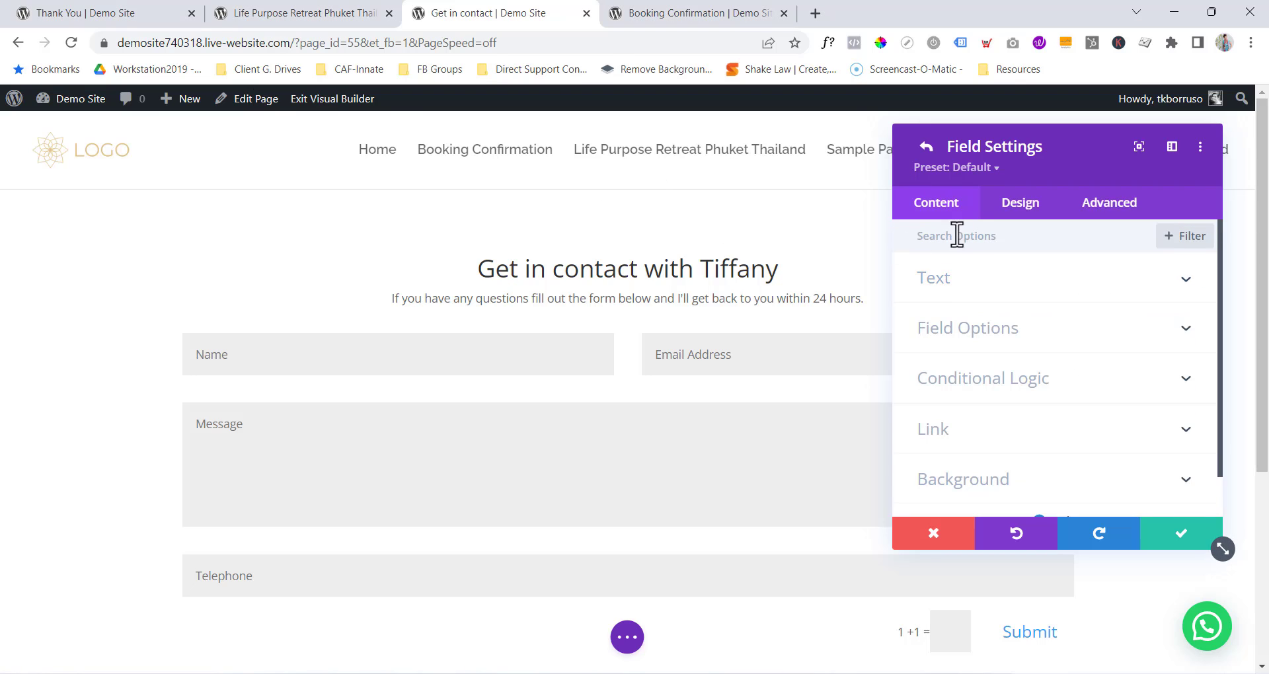
left_click(926, 146)
left_click_drag(932, 418, 954, 376)
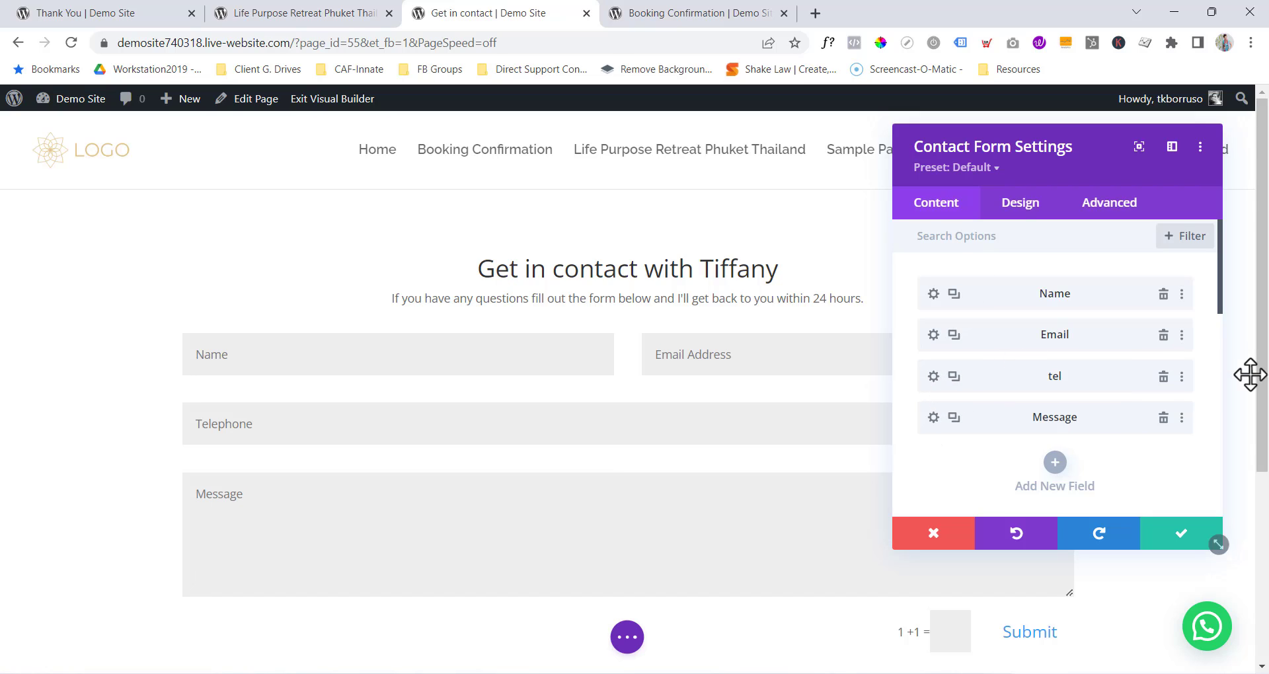
left_click(1163, 376)
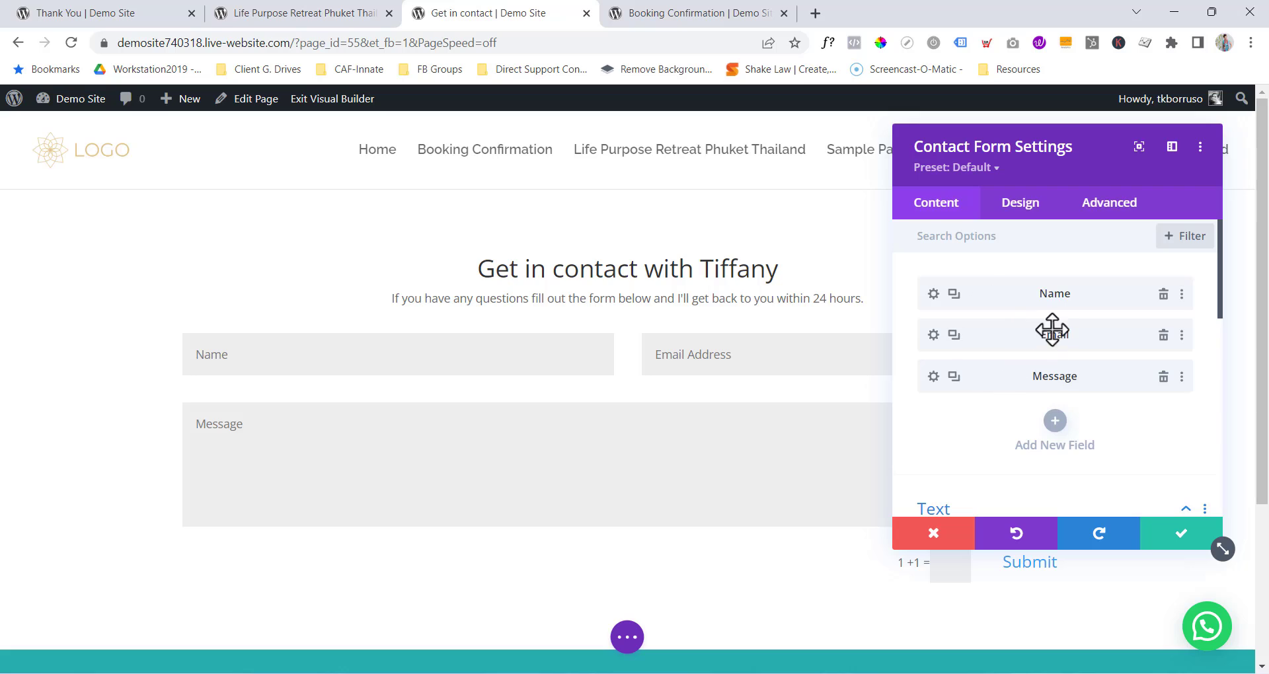
With the settings panel moved left, enter the owner's email address as the form's recipient.
scroll(1042, 325, "down", 4)
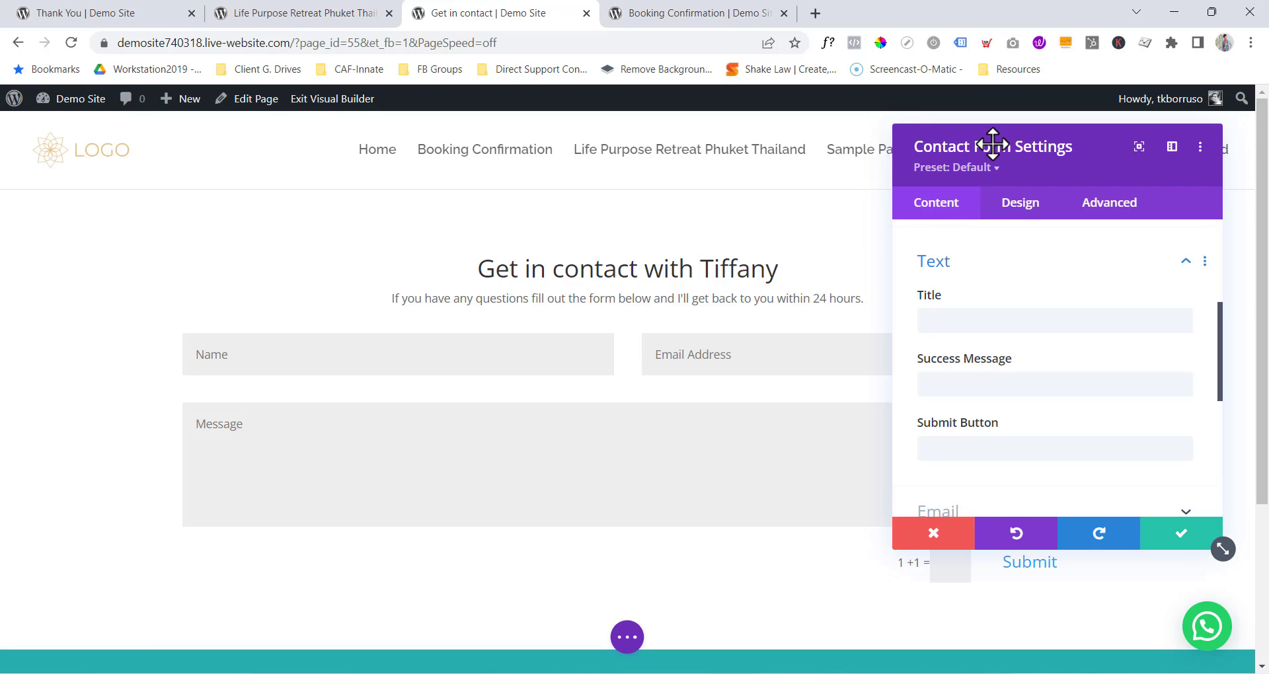
left_click_drag(951, 145, 127, 133)
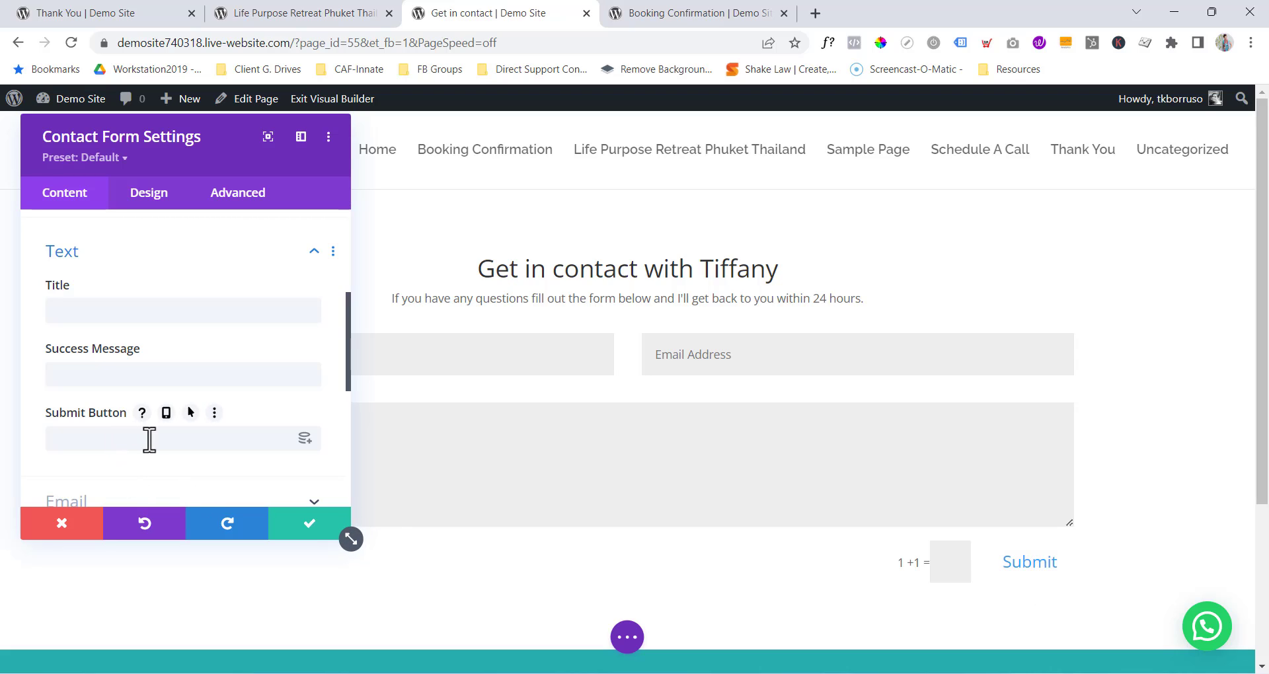
scroll(185, 426, "down", 3)
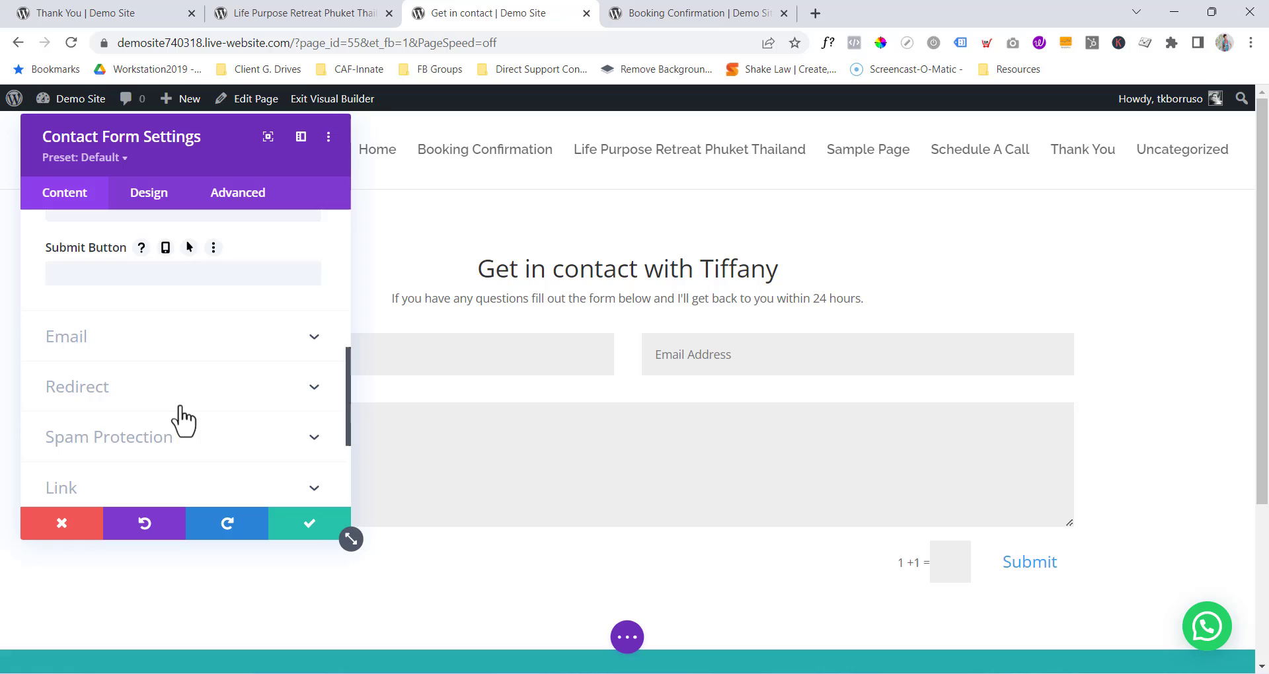
left_click(128, 354)
left_click(149, 297)
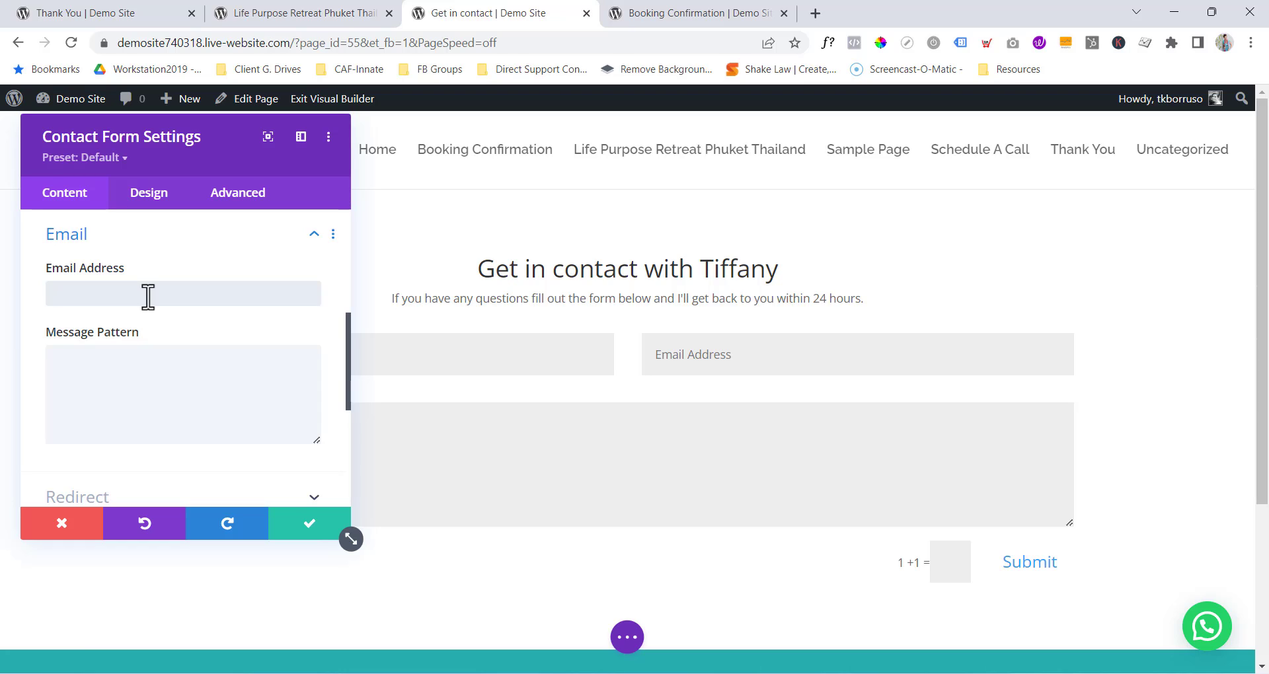
left_click_drag(205, 293, 55, 295)
left_click(238, 339)
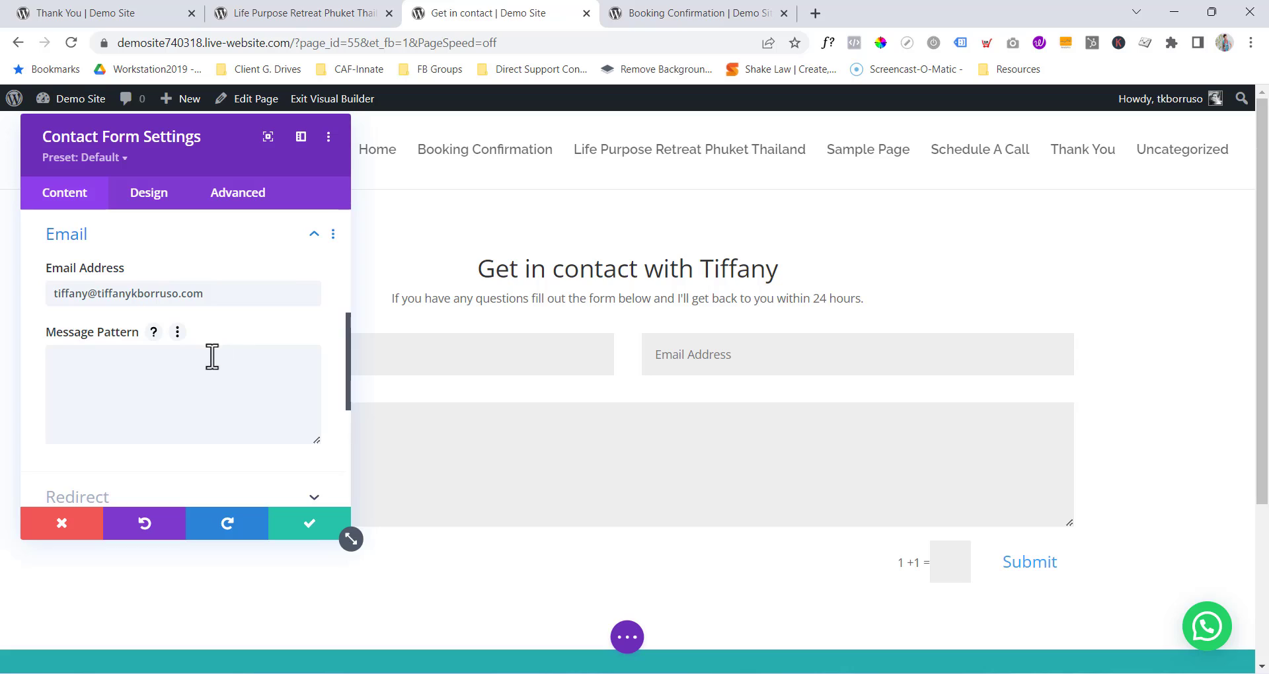
scroll(119, 410, "down", 1)
Turn on redirect after submission to the /thank-you page URL and save the form settings.
left_click(103, 418)
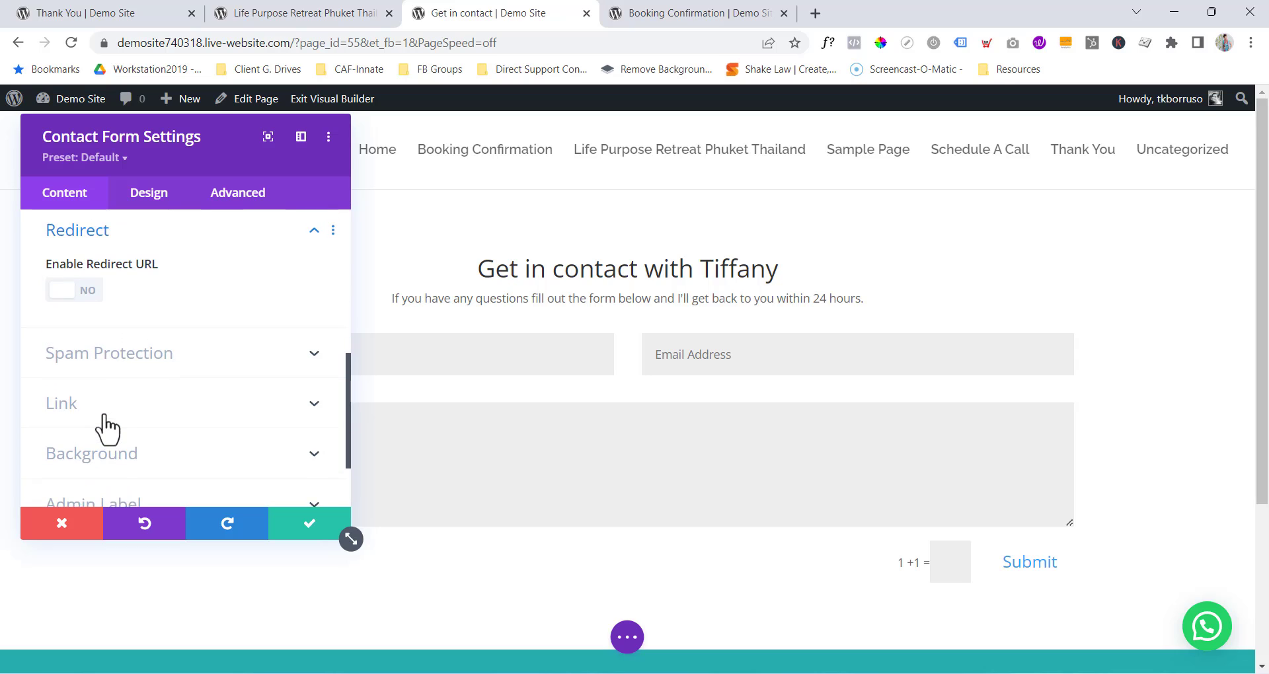
left_click(93, 296)
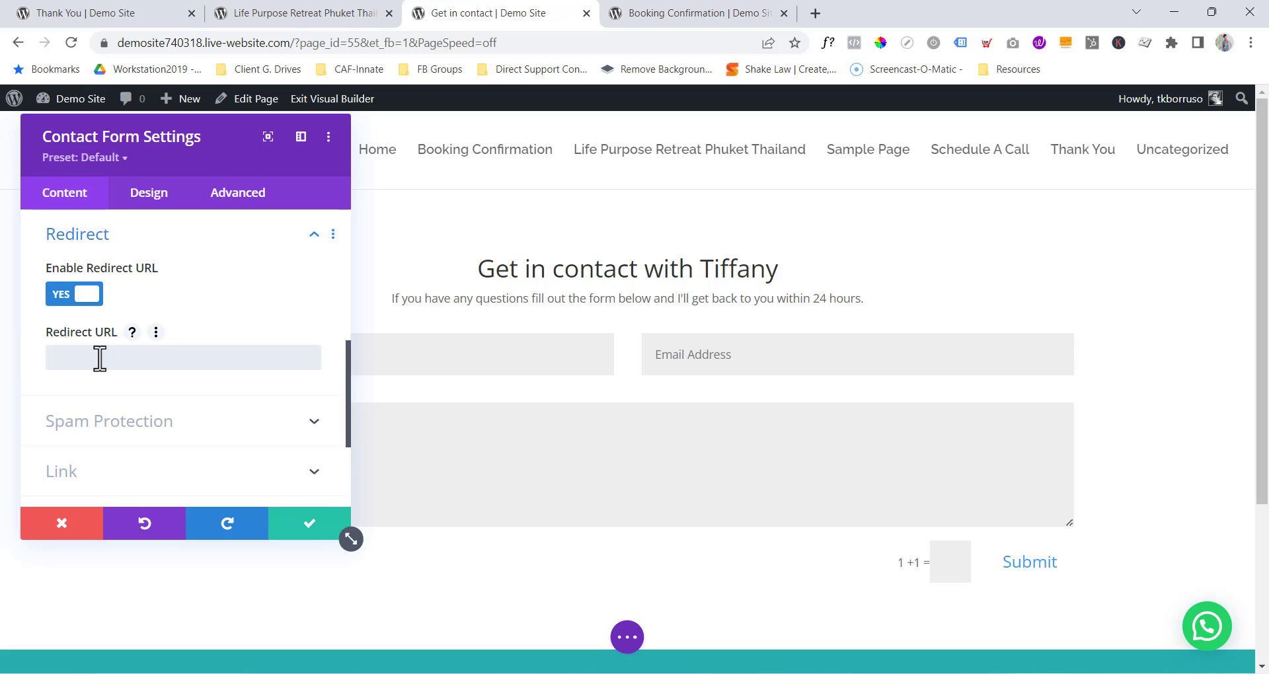
left_click(117, 17)
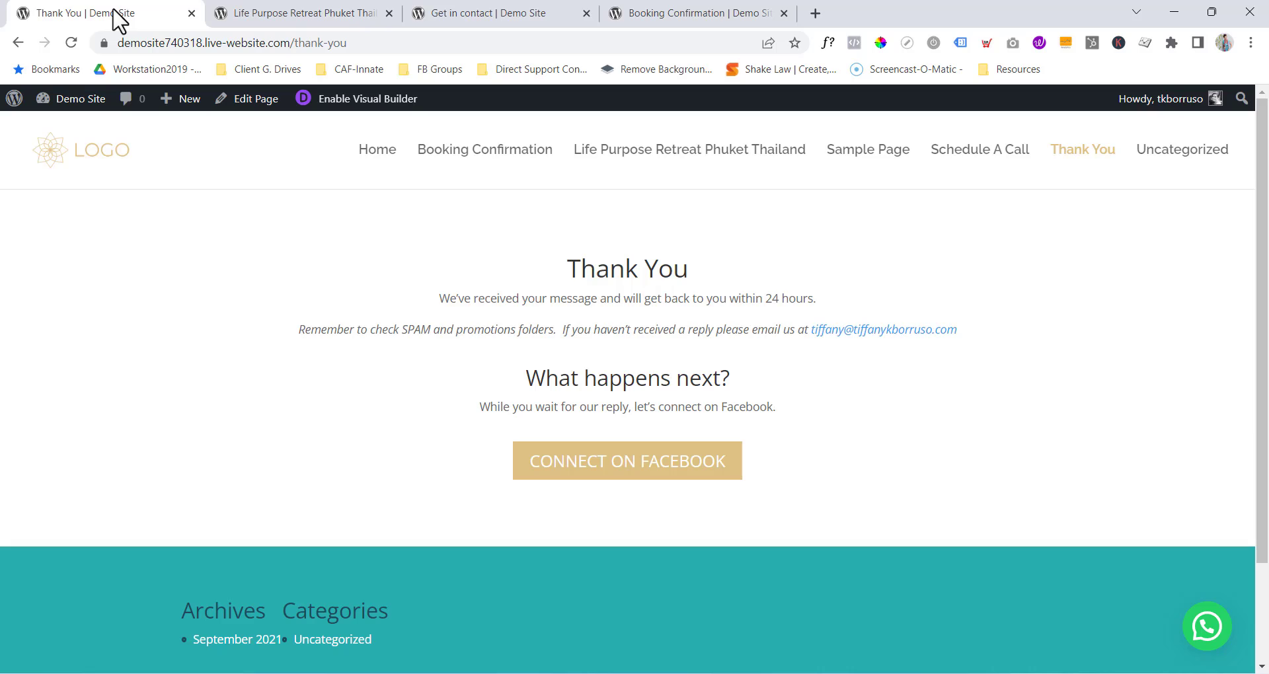
left_click(365, 43)
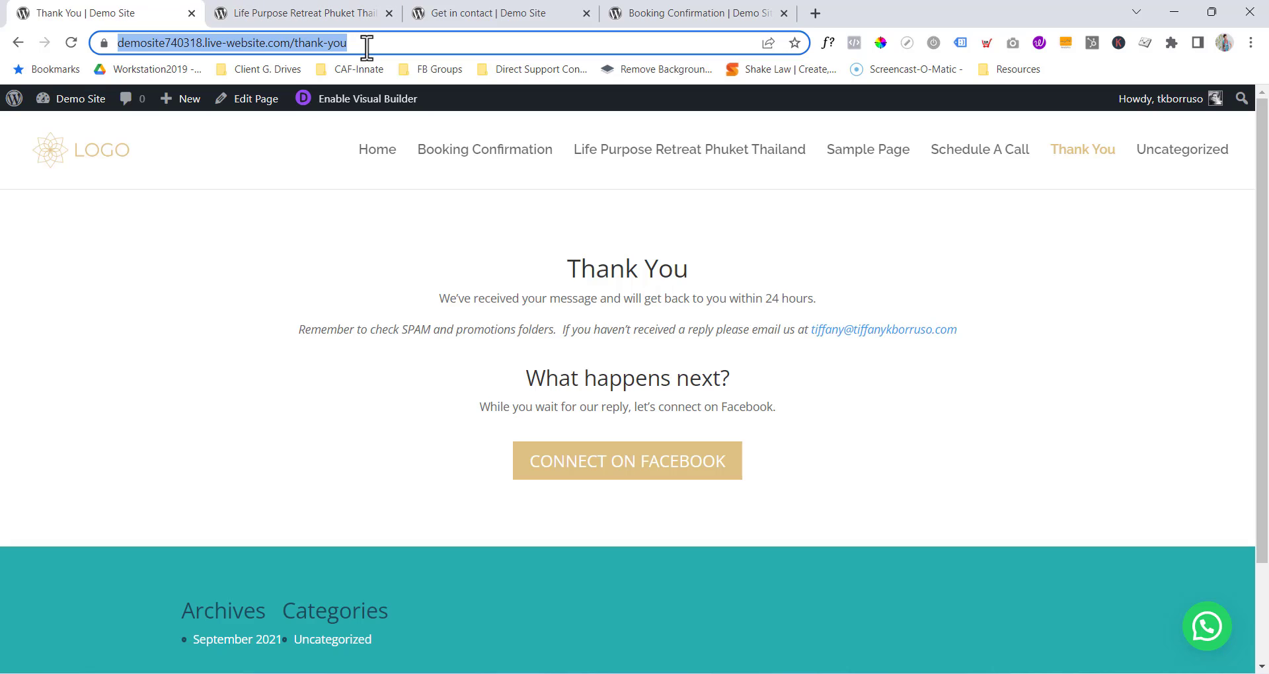
right_click(295, 44)
left_click(335, 163)
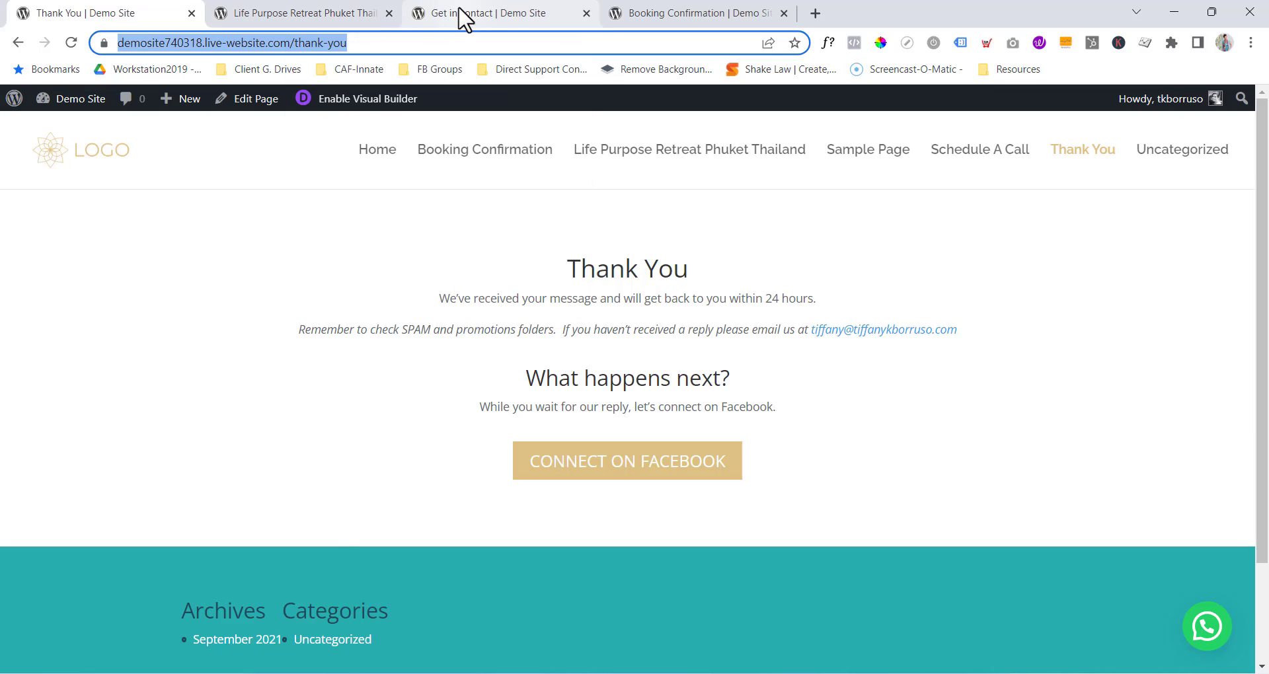
left_click(465, 17)
right_click(106, 359)
left_click(156, 217)
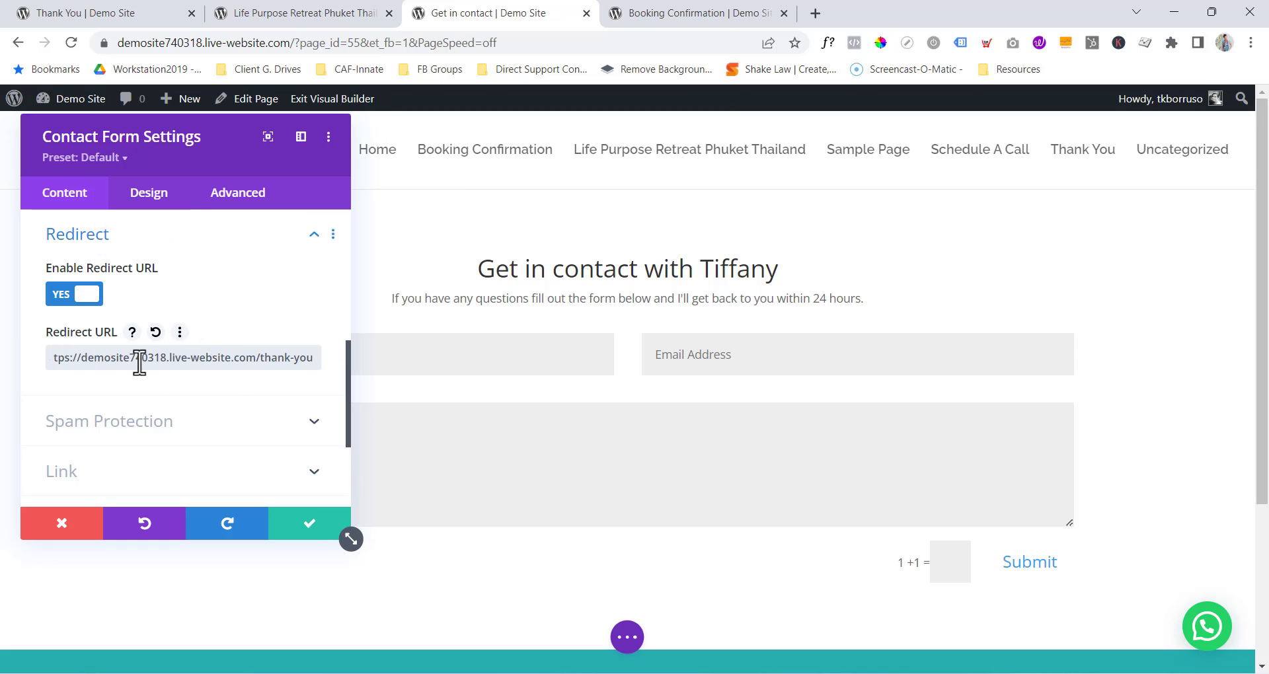
scroll(260, 459, "down", 3)
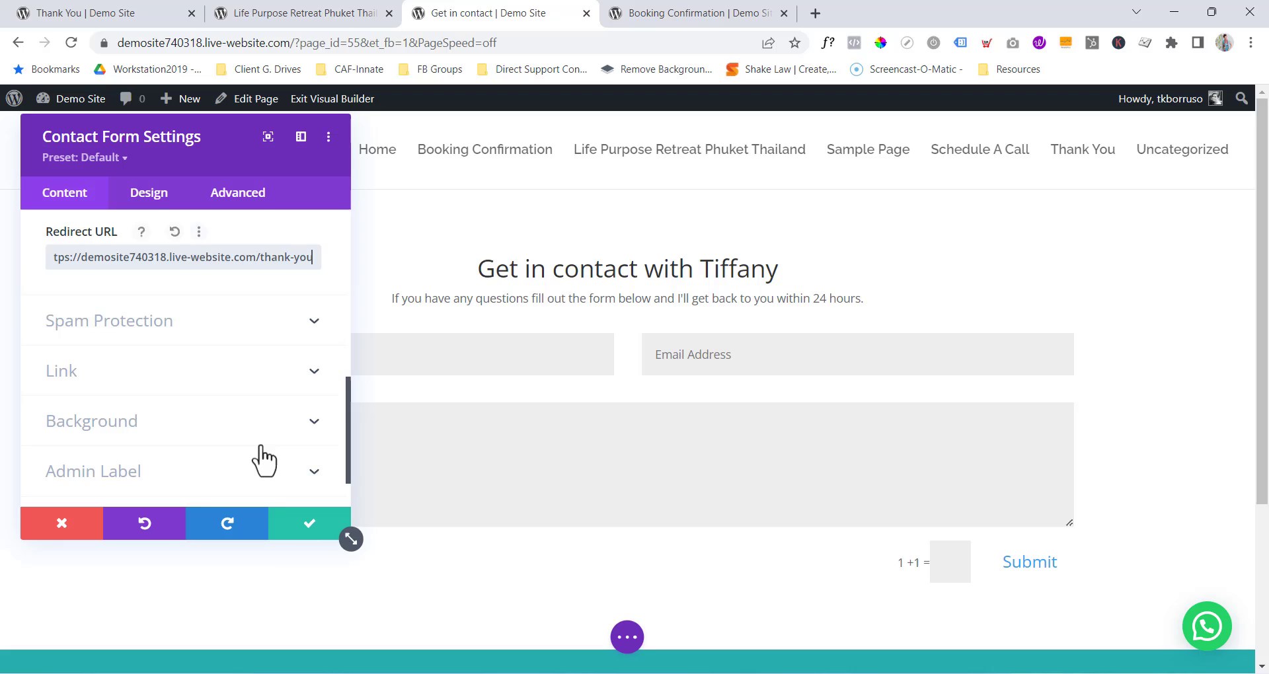
left_click(298, 526)
Save the Get in contact page as a draft, then publish it.
left_click(626, 636)
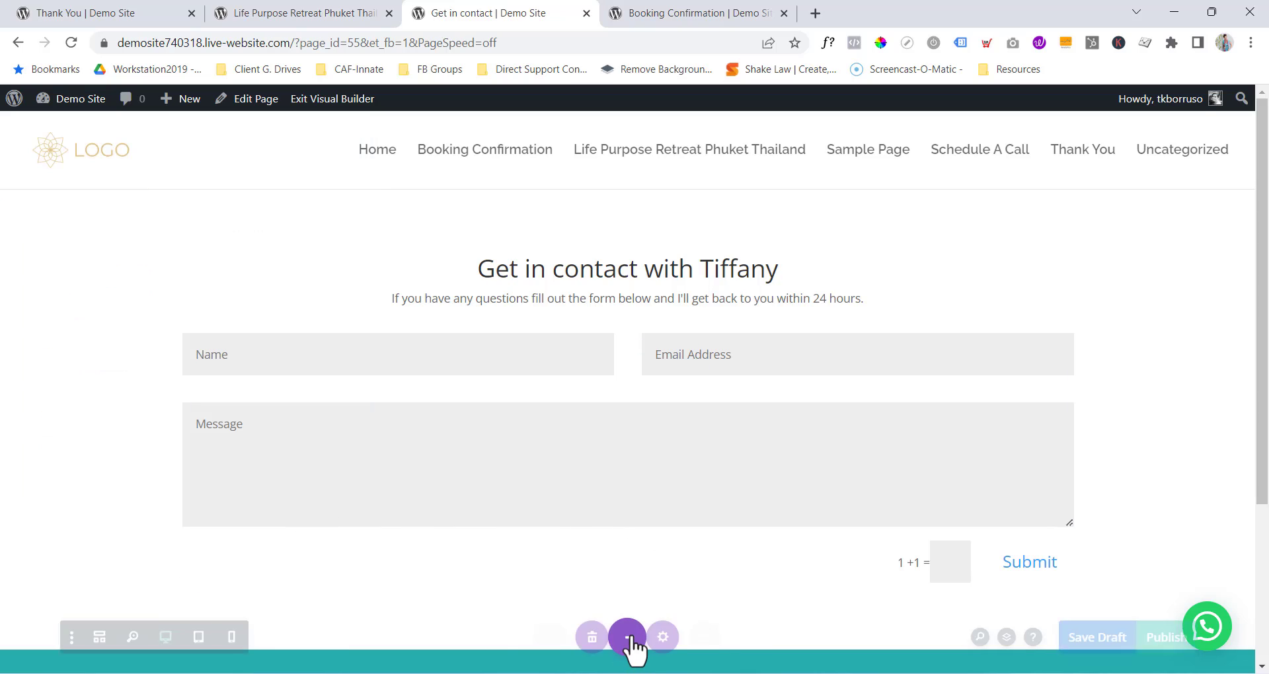
left_click(1134, 635)
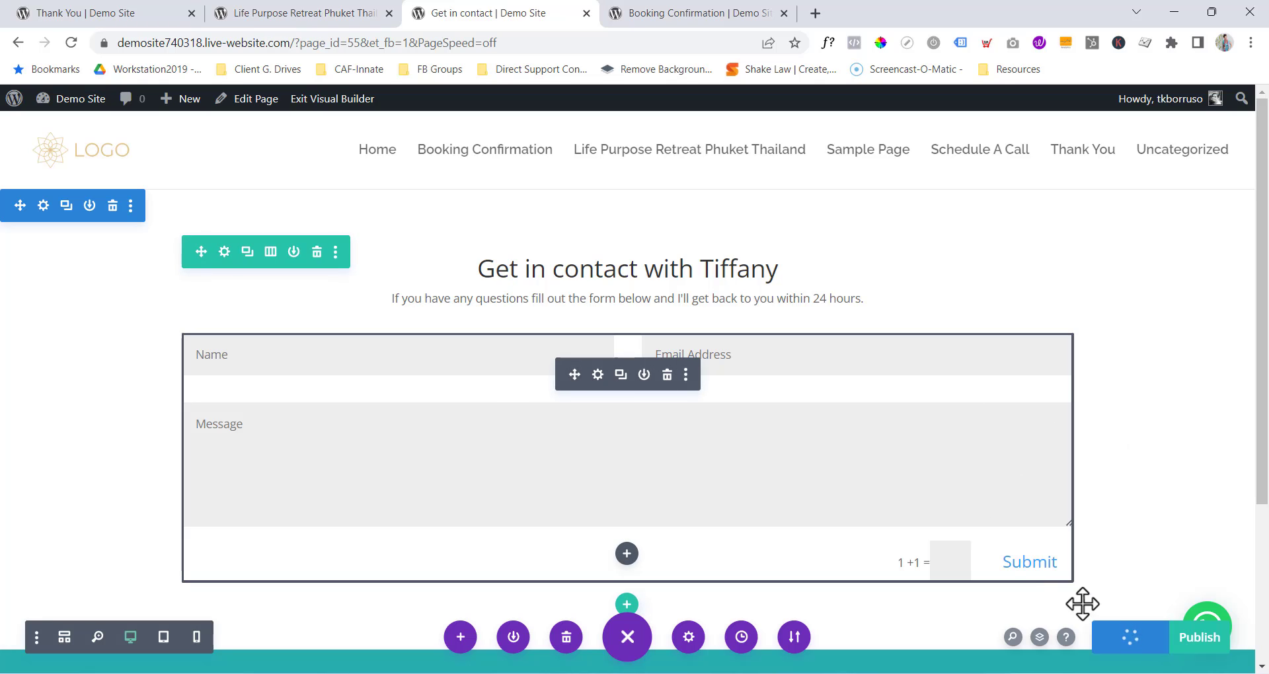
scroll(1116, 485, "down", 3)
scroll(1115, 486, "up", 3)
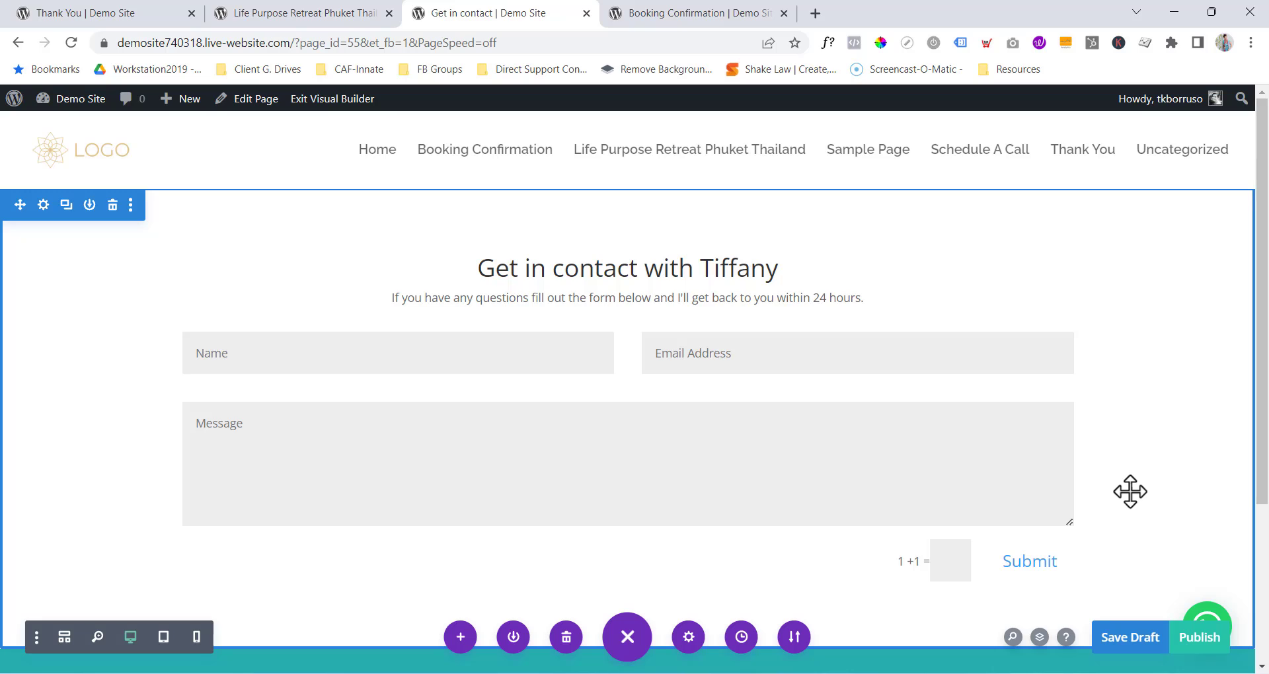
left_click(1201, 637)
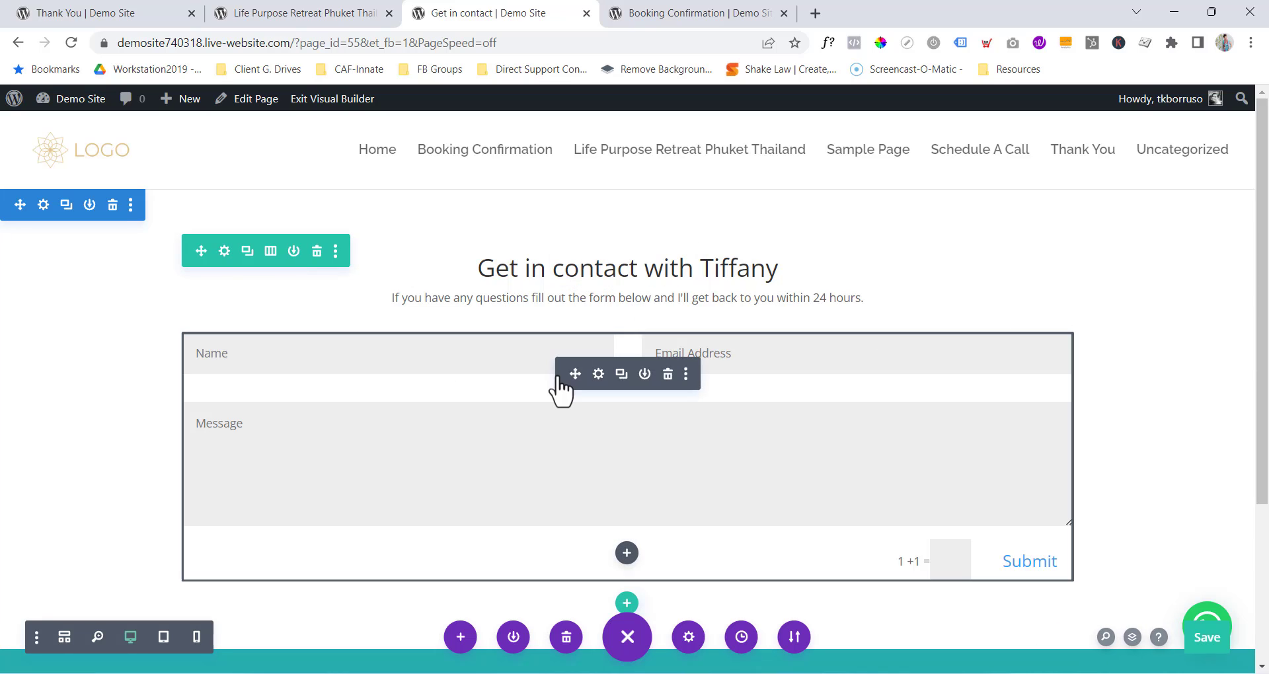
left_click(348, 11)
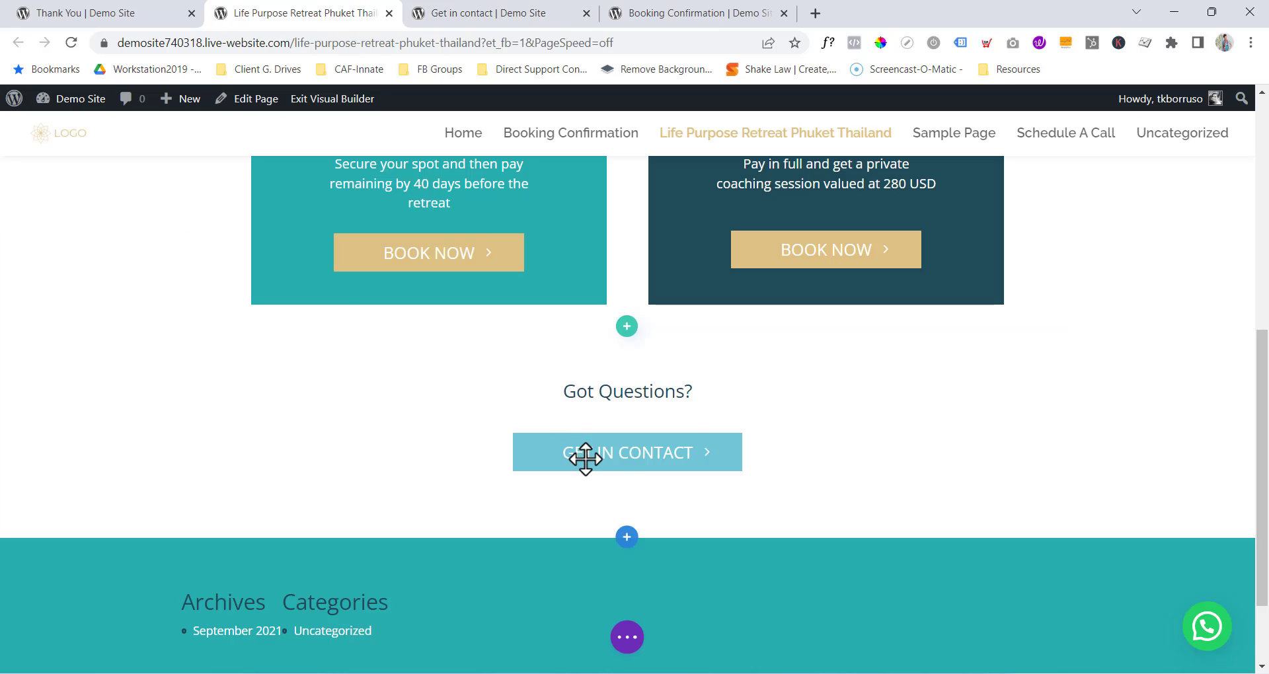
left_click(522, 15)
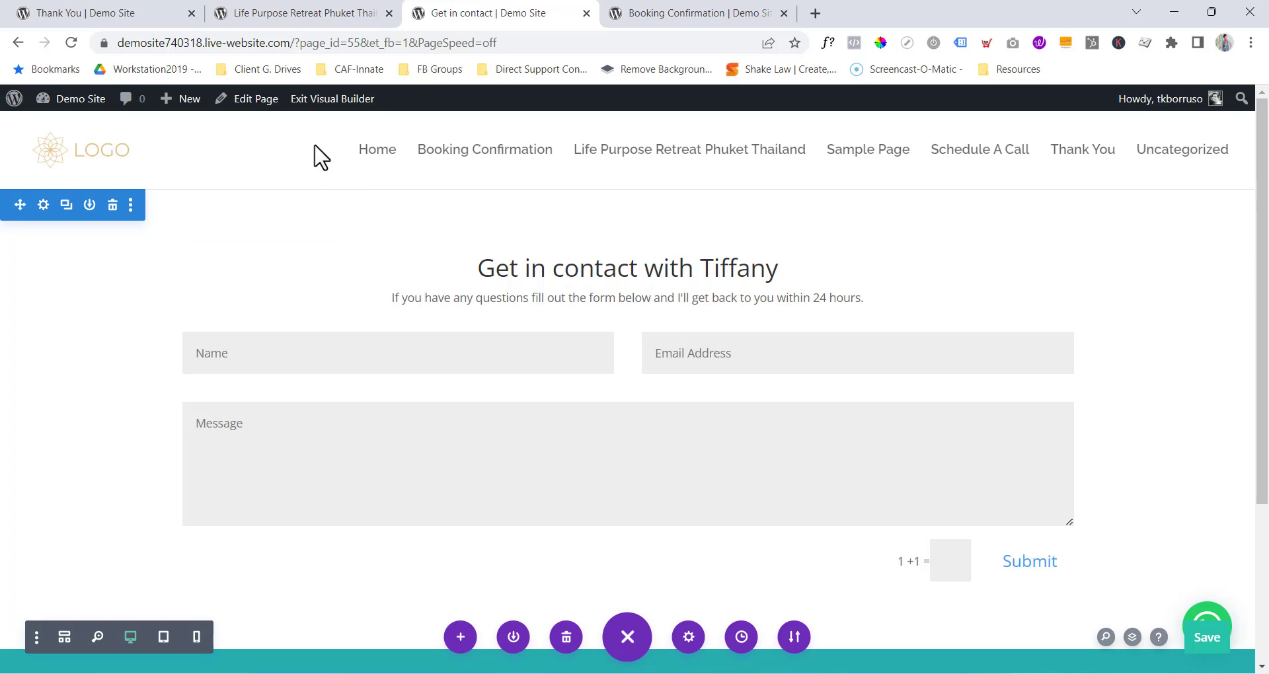
Exit the Visual Builder and copy the live Get in contact page's URL.
left_click(332, 99)
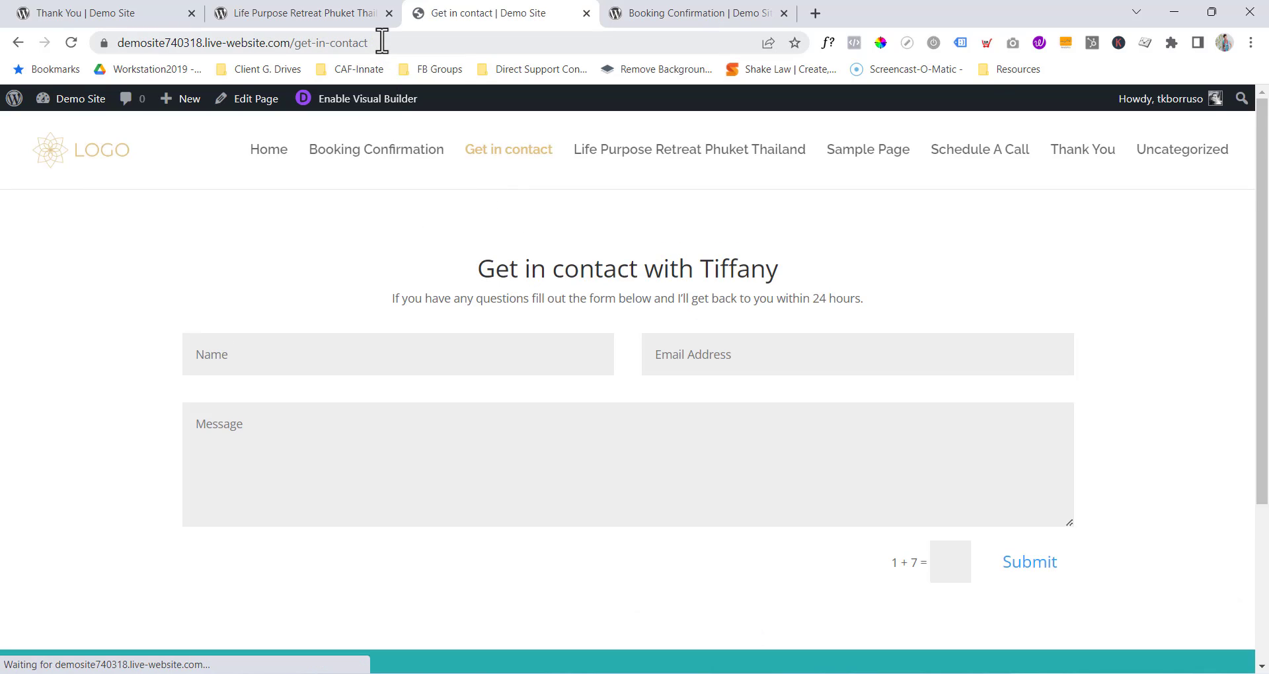
left_click(391, 46)
right_click(337, 48)
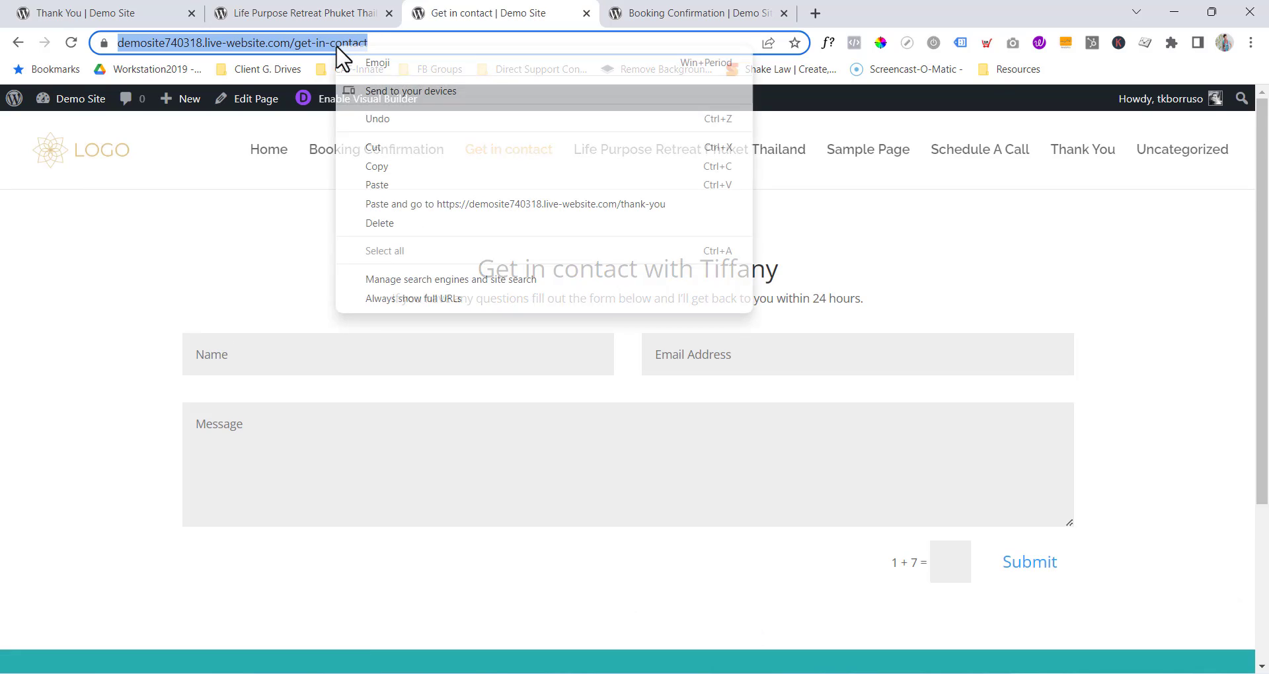
left_click(370, 167)
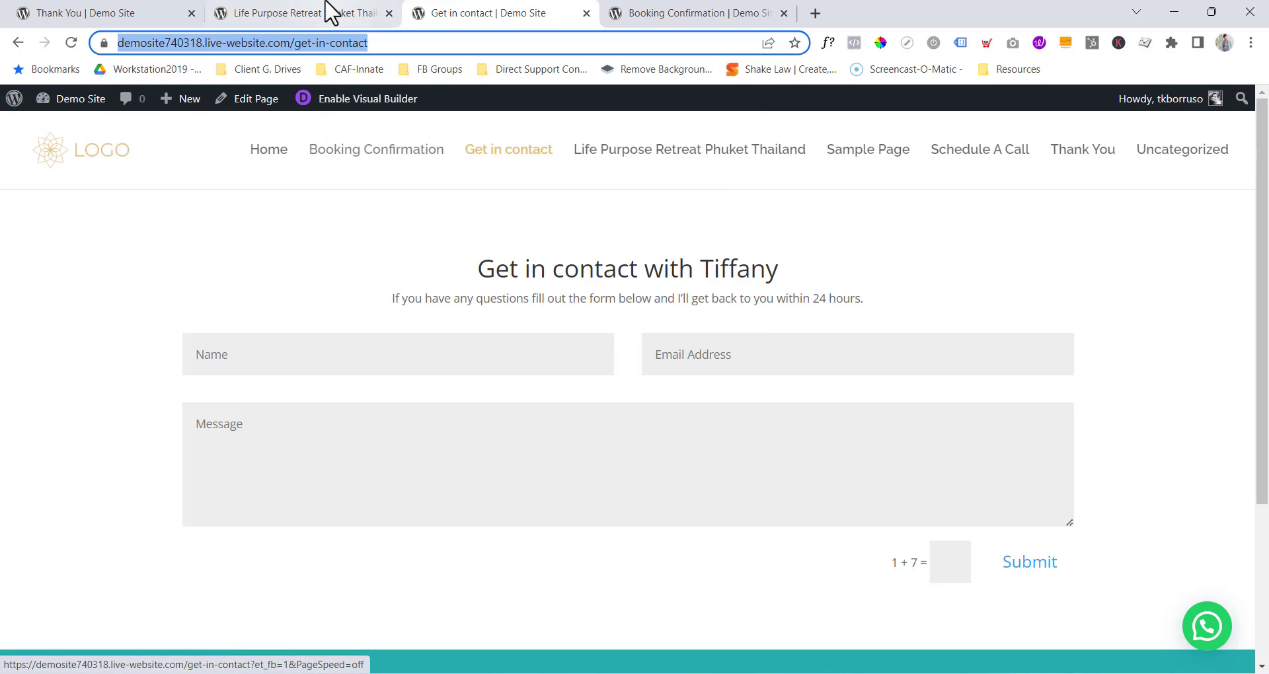
Paste that URL as the retreat page's GET IN CONTACT button link, save, and exit the builder.
left_click(322, 15)
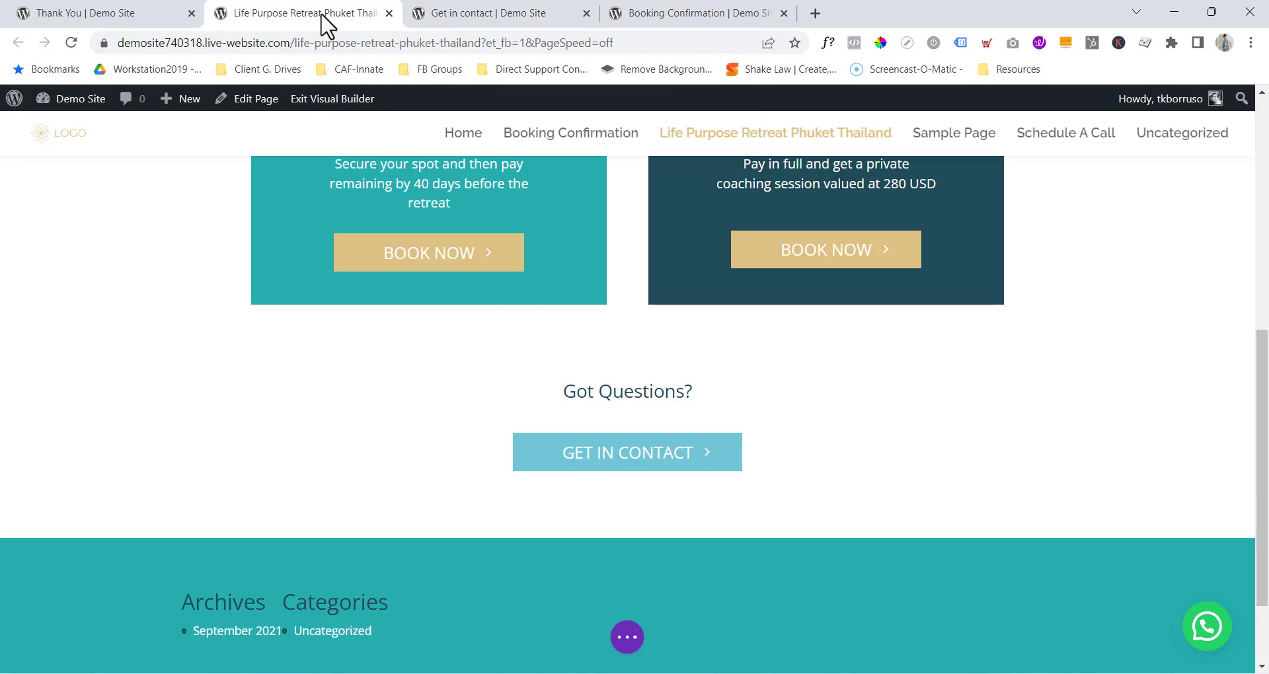
left_click(597, 442)
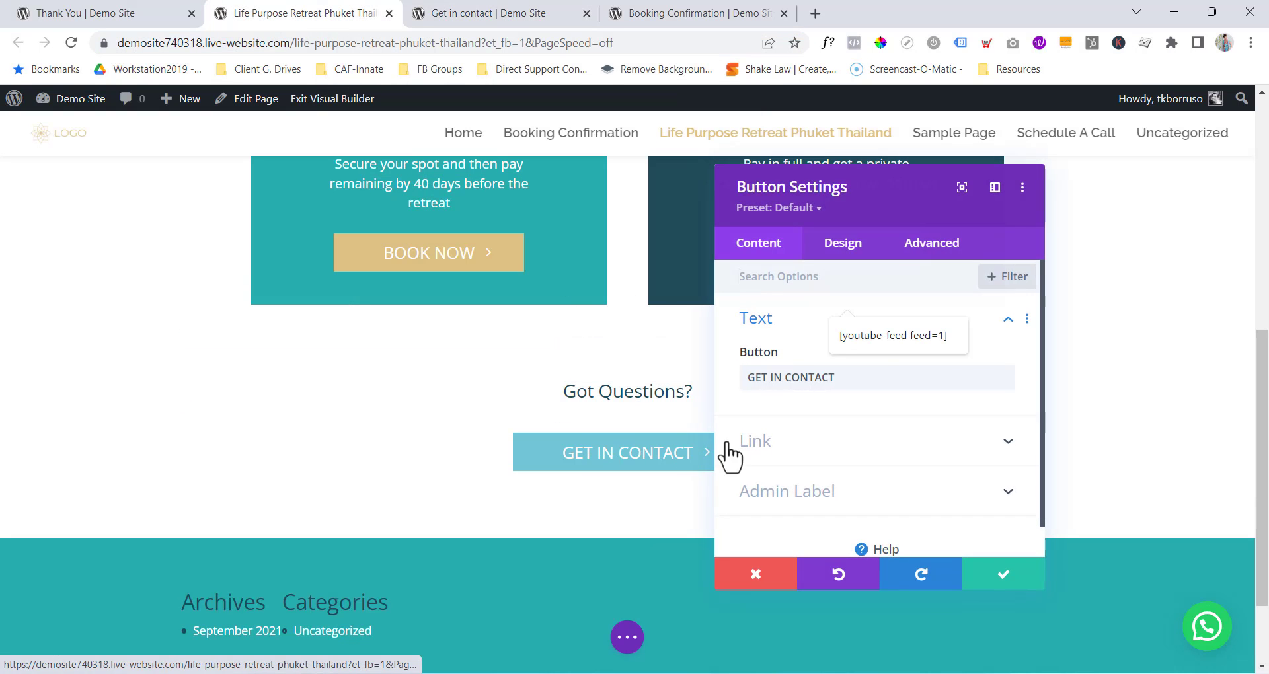
left_click(746, 444)
right_click(783, 349)
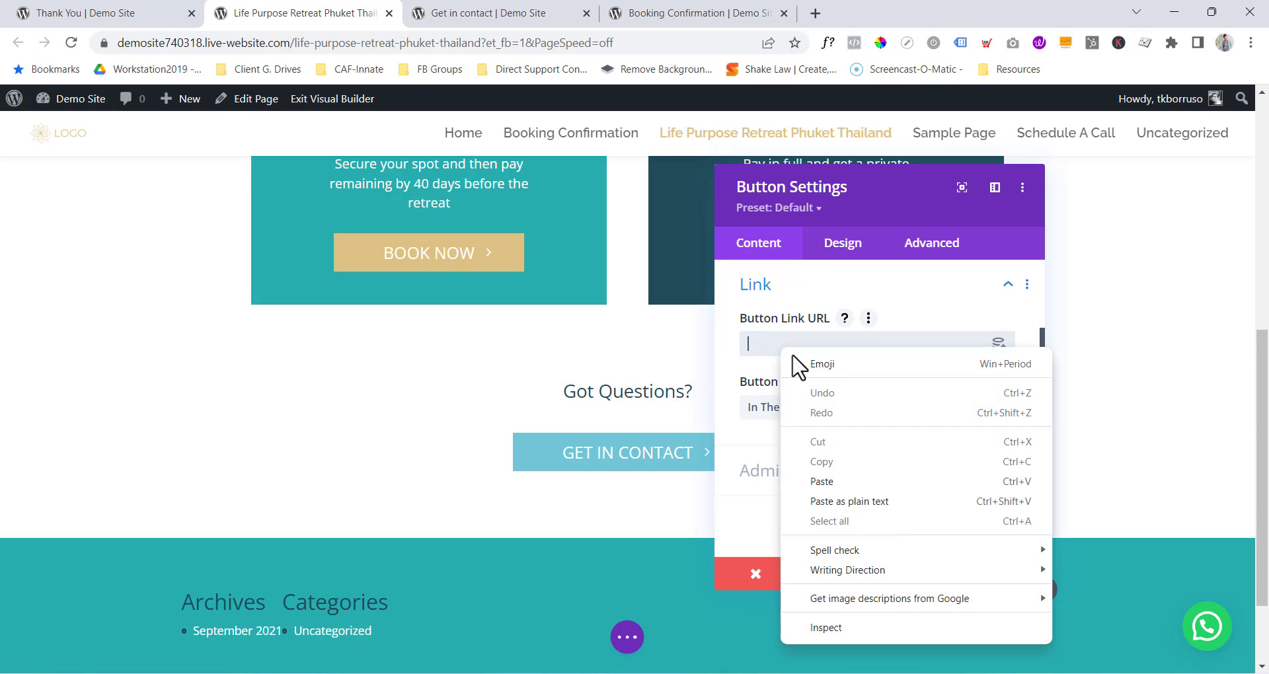
left_click(831, 486)
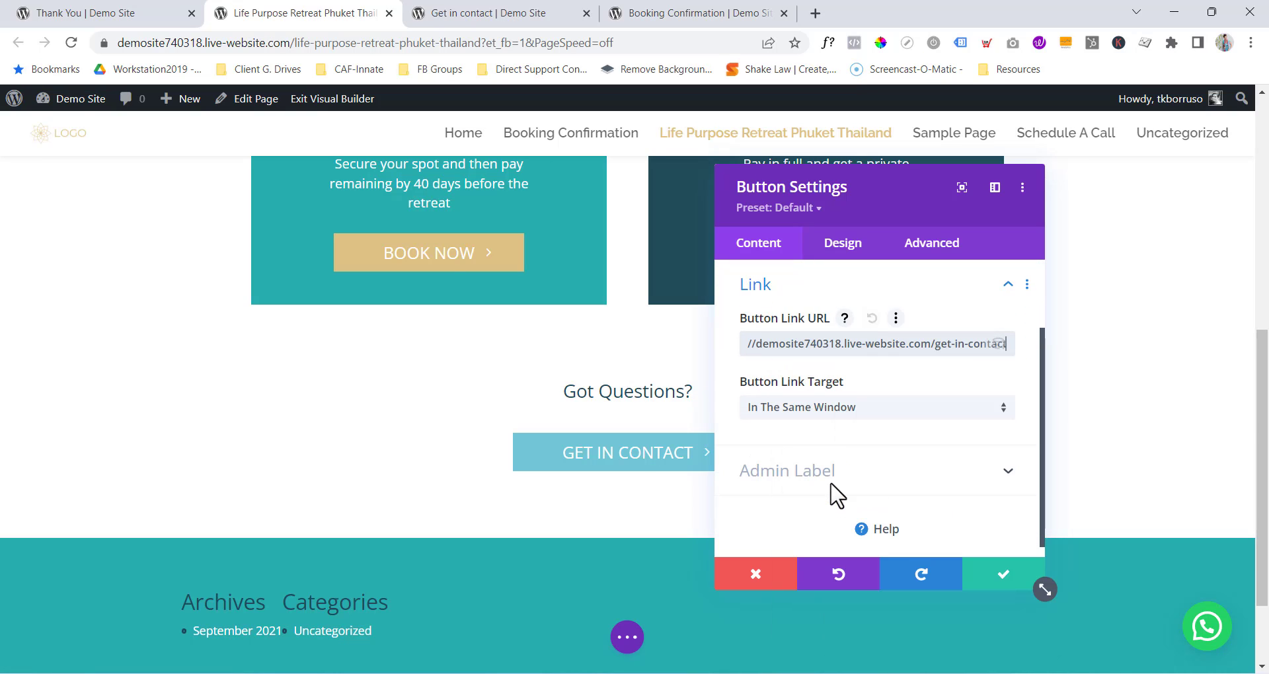
left_click(985, 576)
left_click(628, 638)
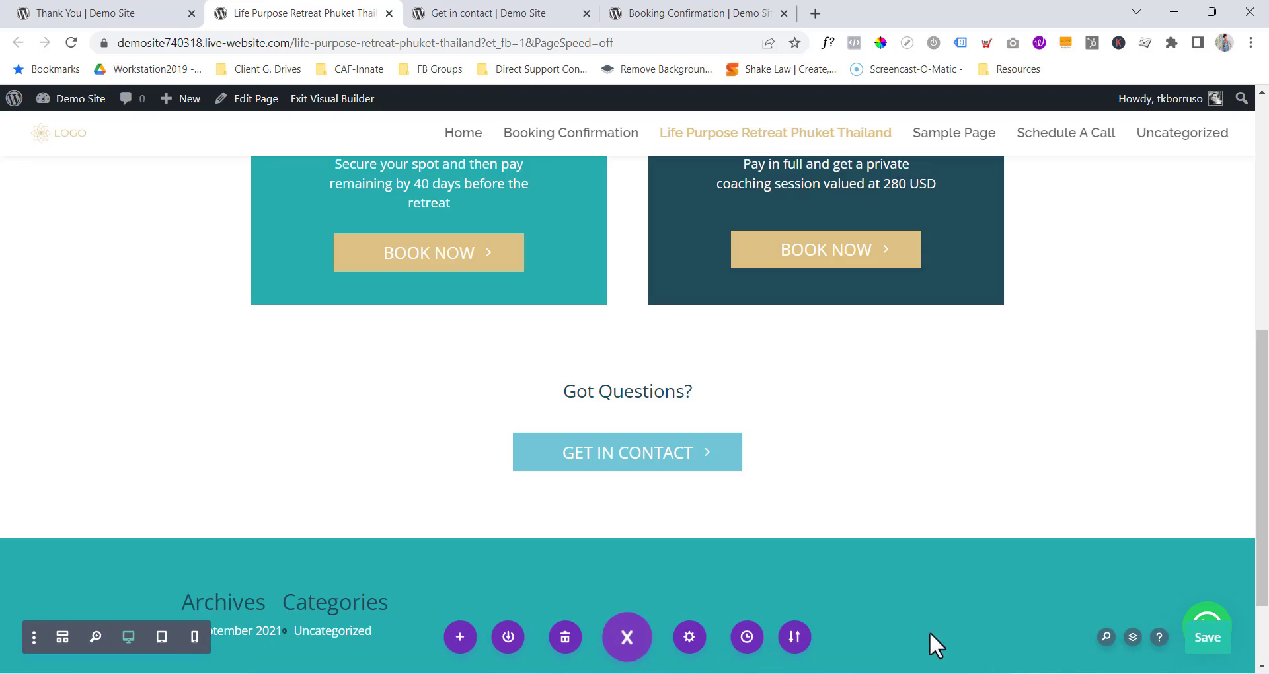
left_click(1196, 638)
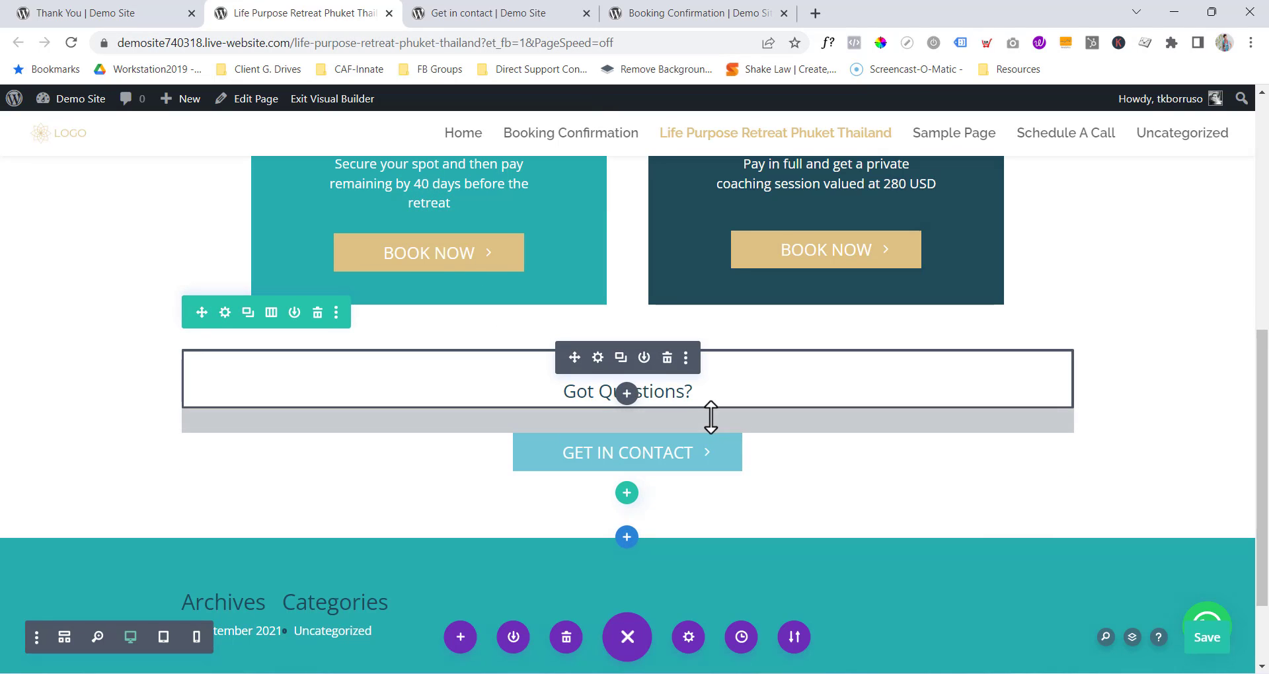
left_click(345, 101)
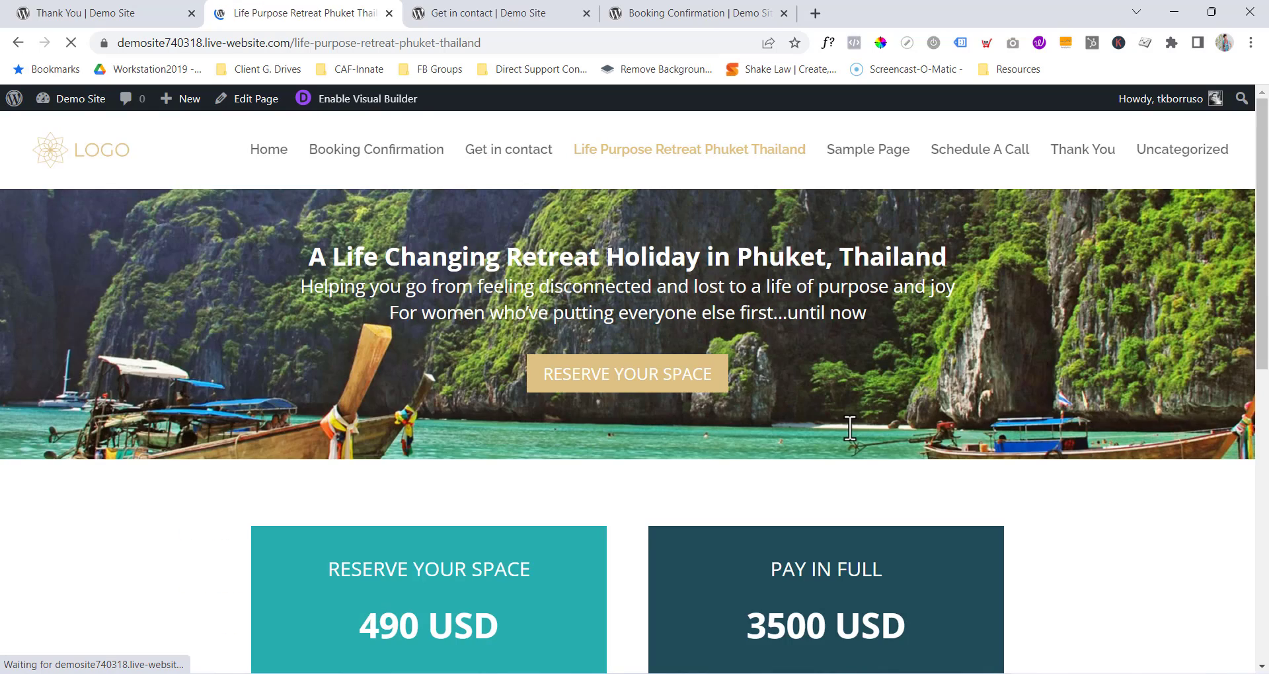
Fill in a test name, email and message, answer 4 + 4 with 8, and submit the form.
scroll(865, 423, "down", 7)
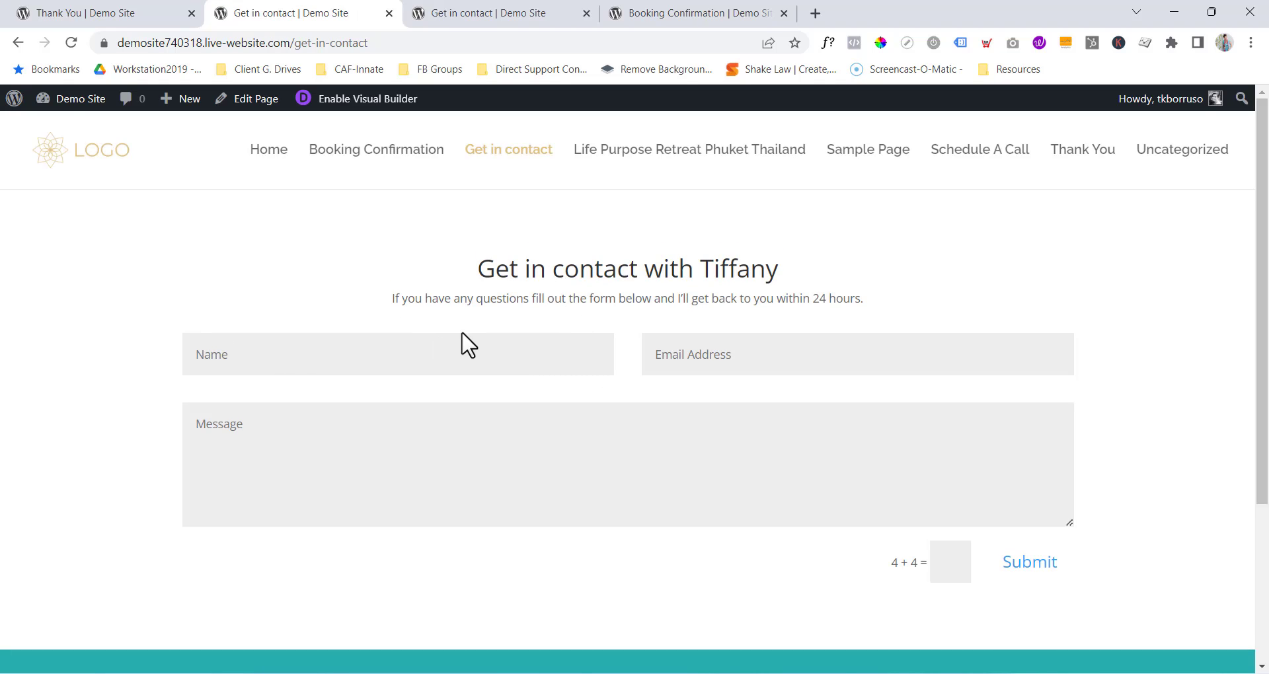
left_click(342, 360)
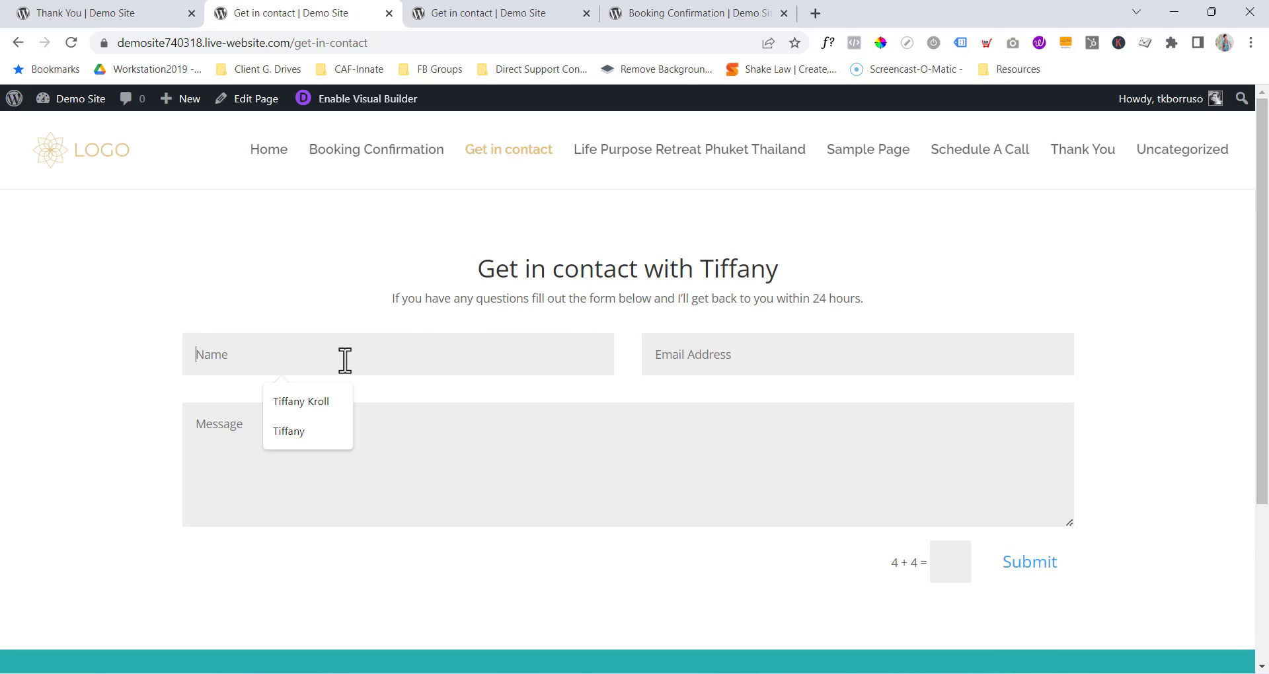
left_click(308, 434)
left_click(660, 367)
left_click(760, 433)
left_click(628, 445)
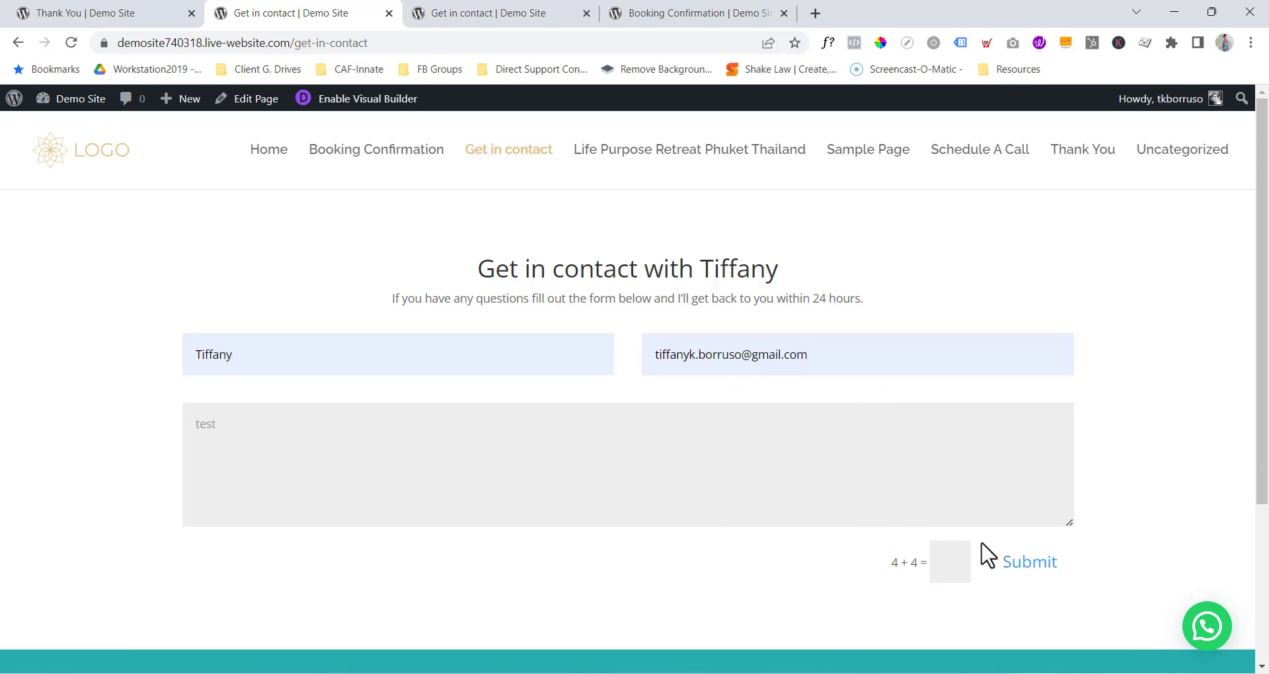
left_click(950, 570)
type("8")
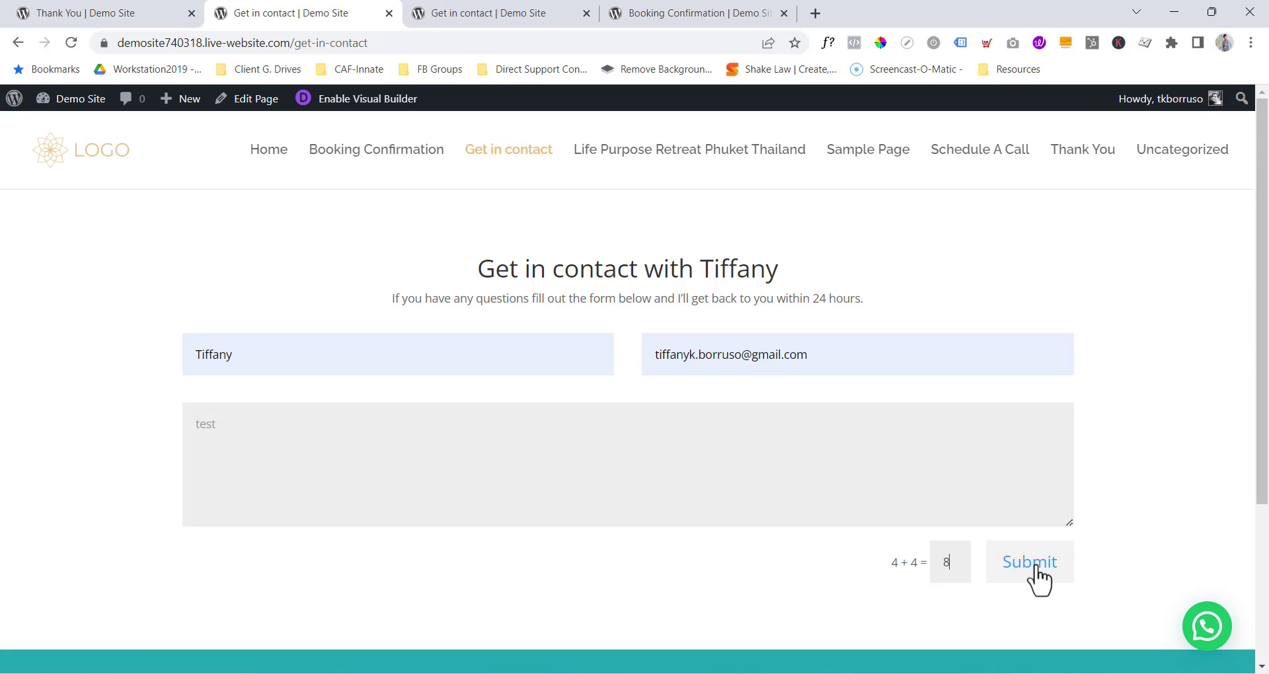
left_click(1038, 582)
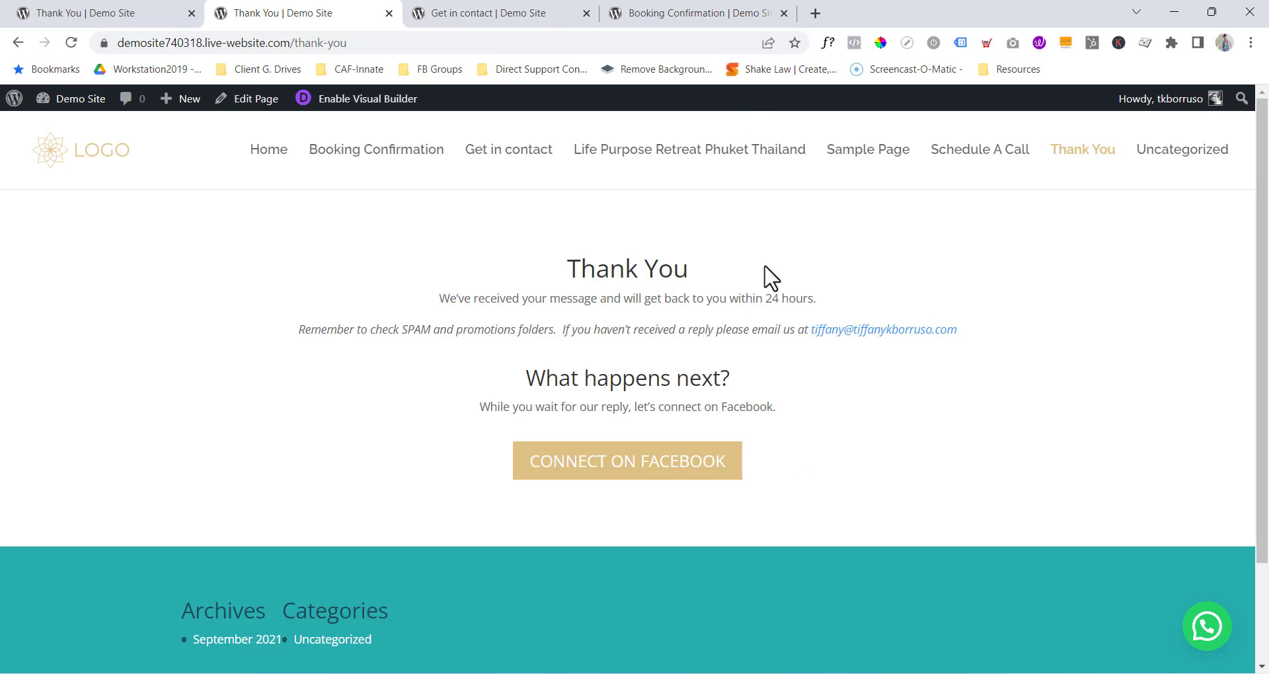
Open Gmail in a new tab and open the 'New Message From Demo Site' email.
left_click(815, 14)
type("gm")
key("Return")
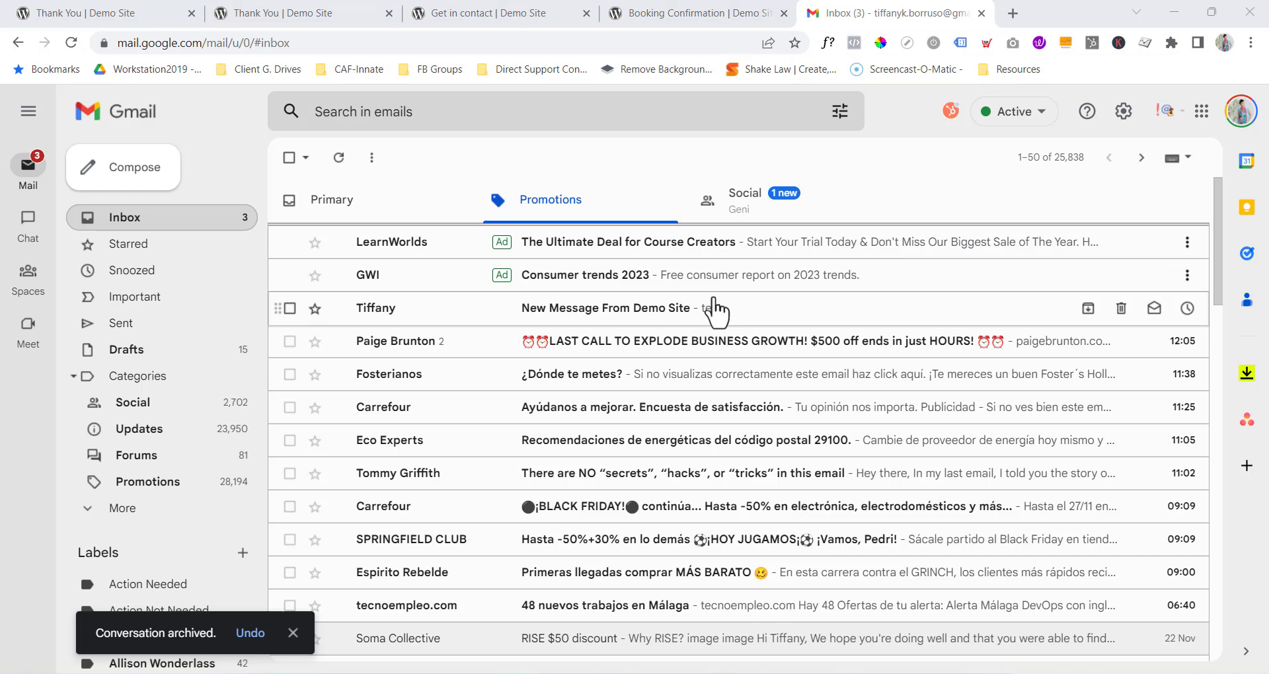
left_click(393, 316)
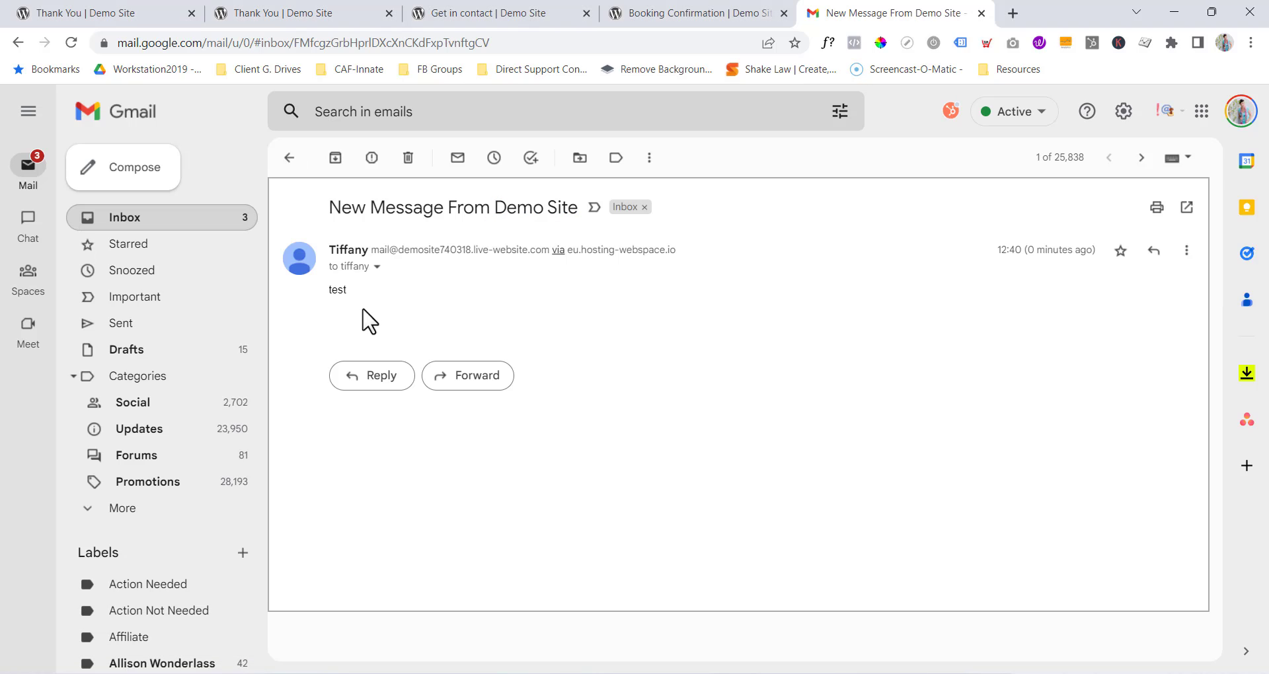
Check the received test message, start a reply, then return to the Thank You page tab.
mouse_move(364, 251)
triple_click(324, 290)
left_click(346, 292)
left_click(374, 377)
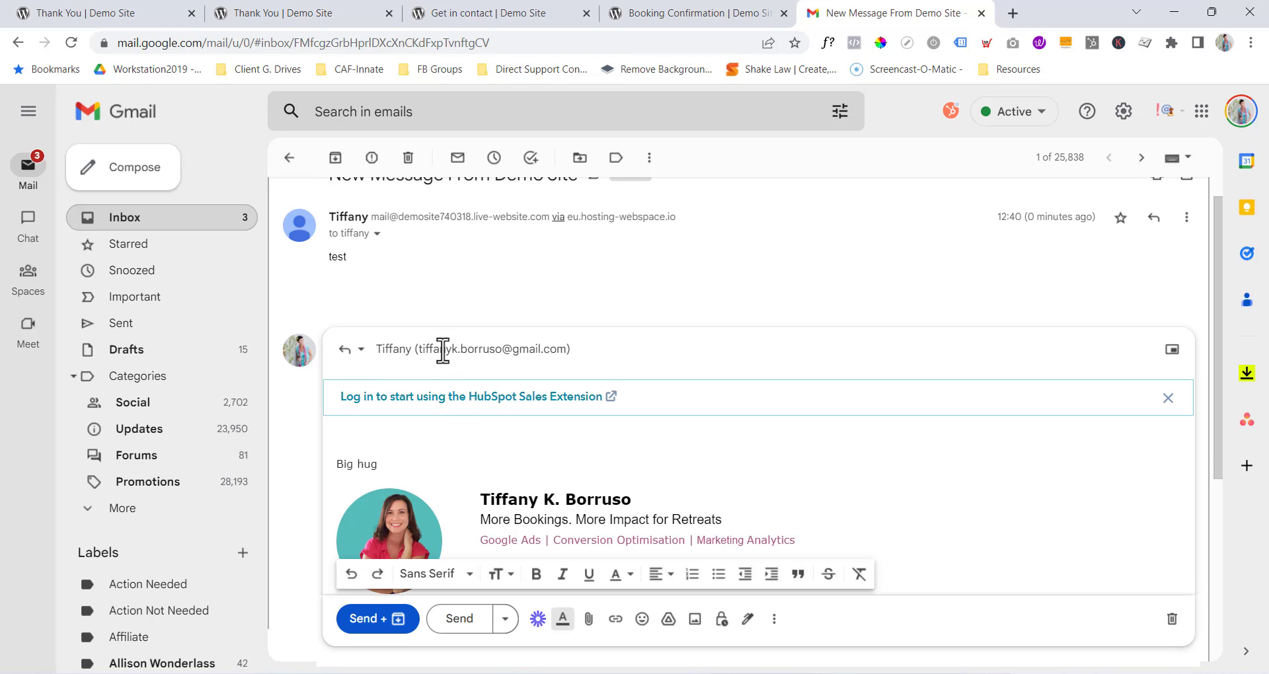
mouse_move(534, 349)
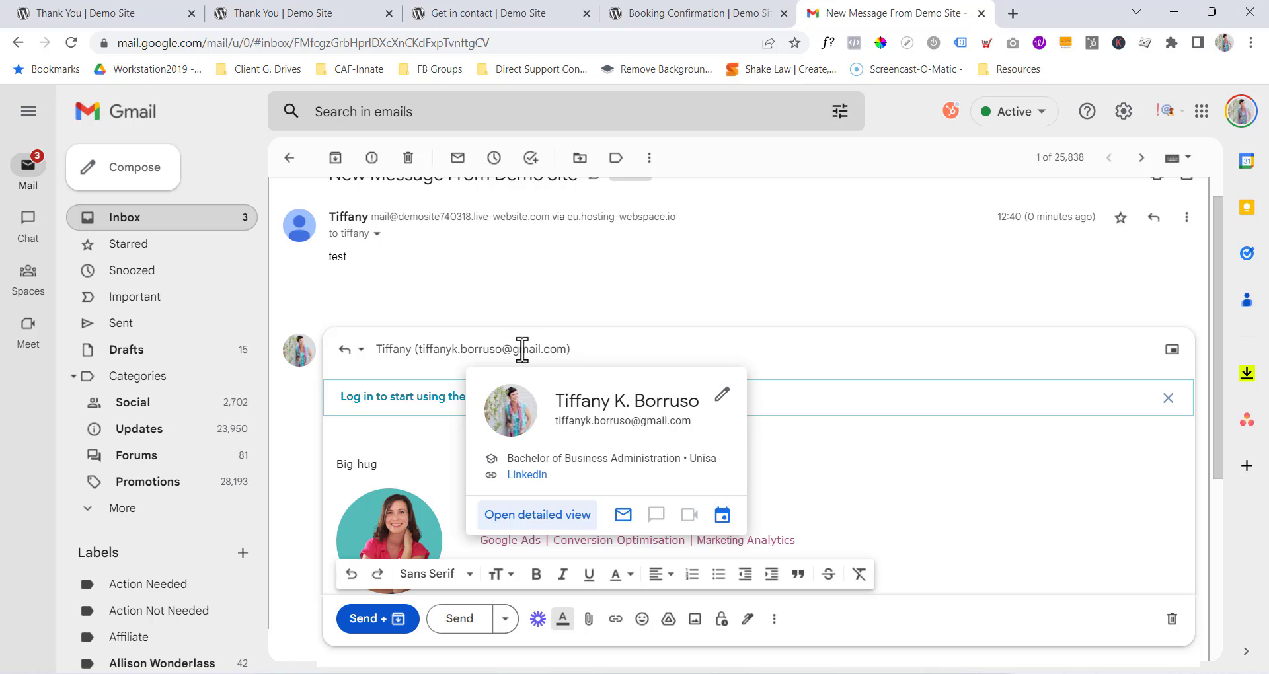
left_click(309, 15)
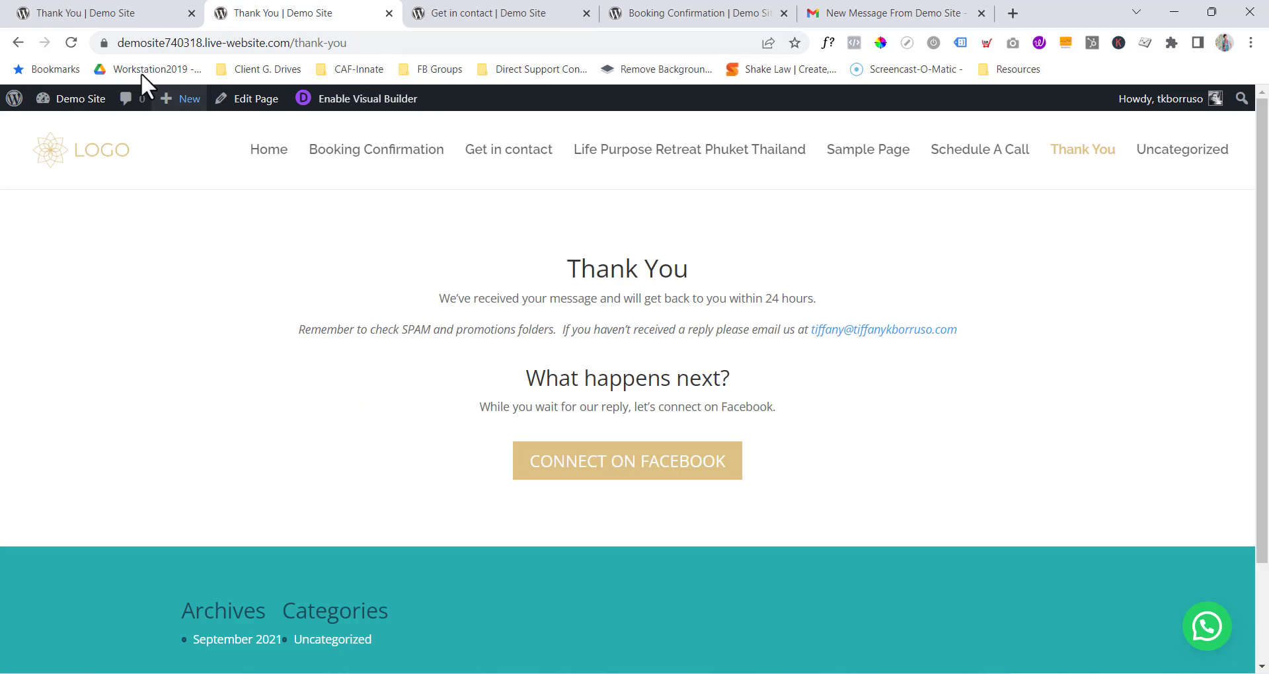